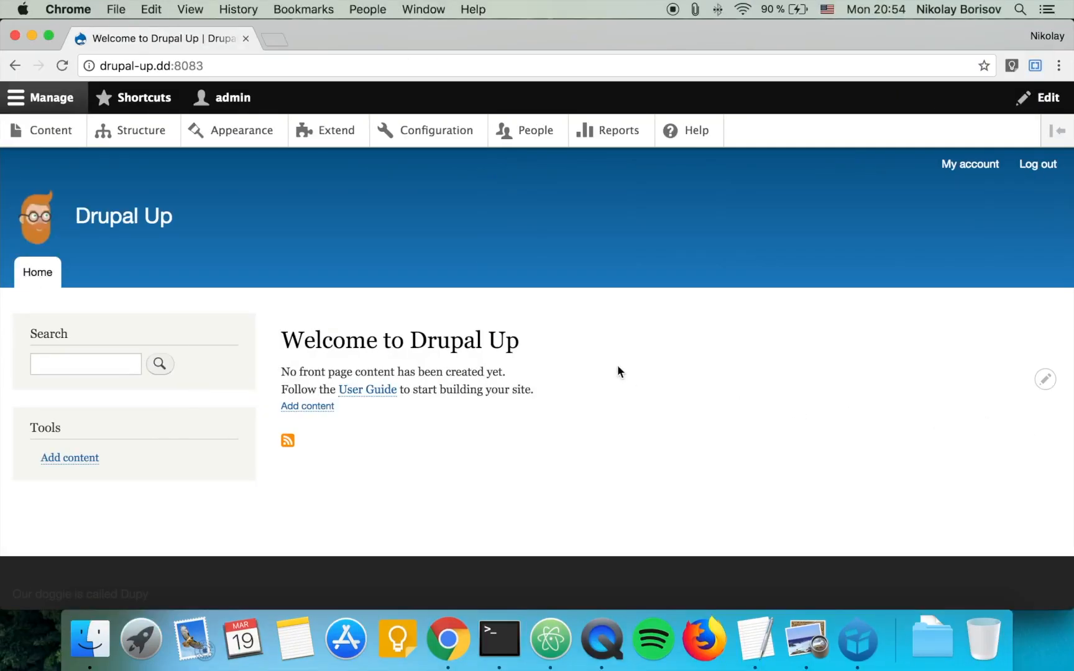
# Step: Uncheck Aggregate CSS files and Aggregate JavaScript files on the Performance page and save configuration
pyautogui.click(428, 130)
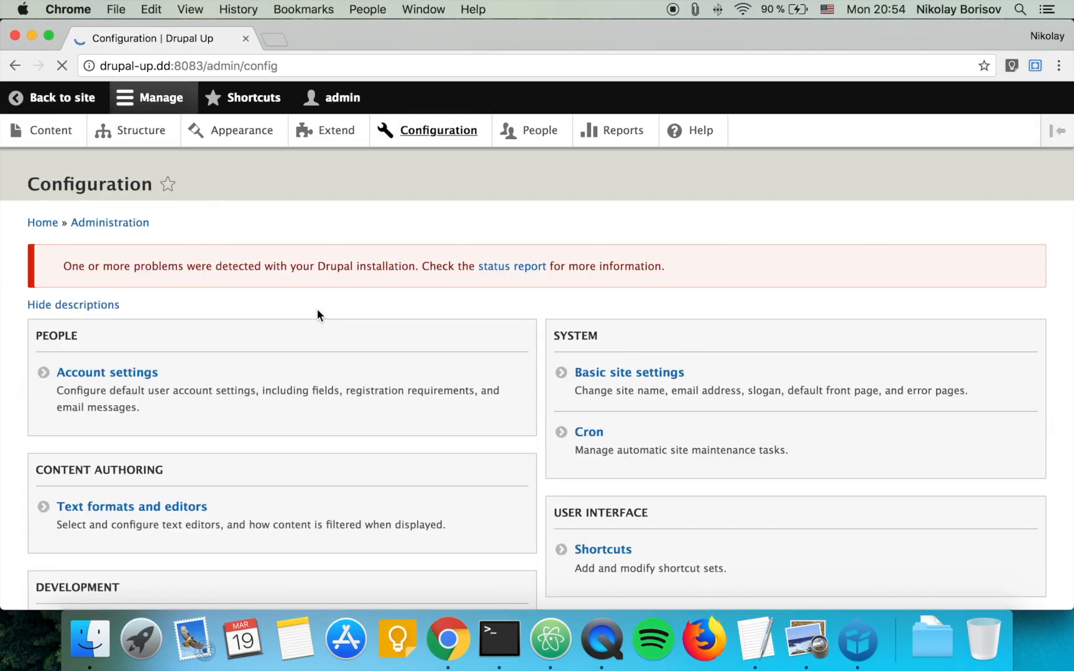
pyautogui.scroll(-5, 317, 309)
pyautogui.click(240, 383)
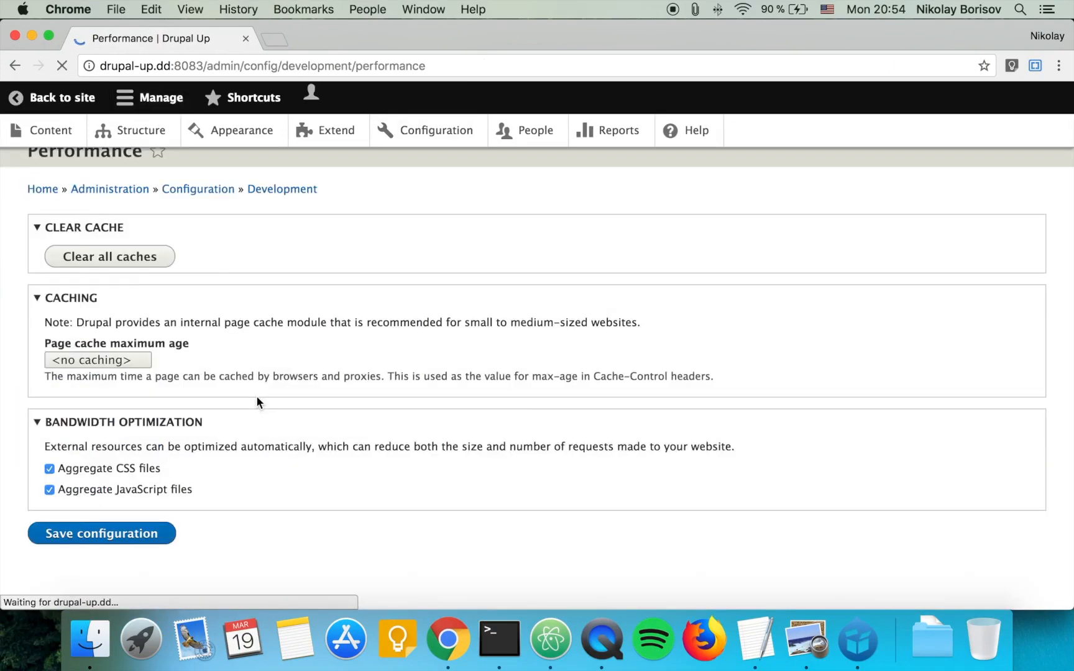
pyautogui.click(49, 455)
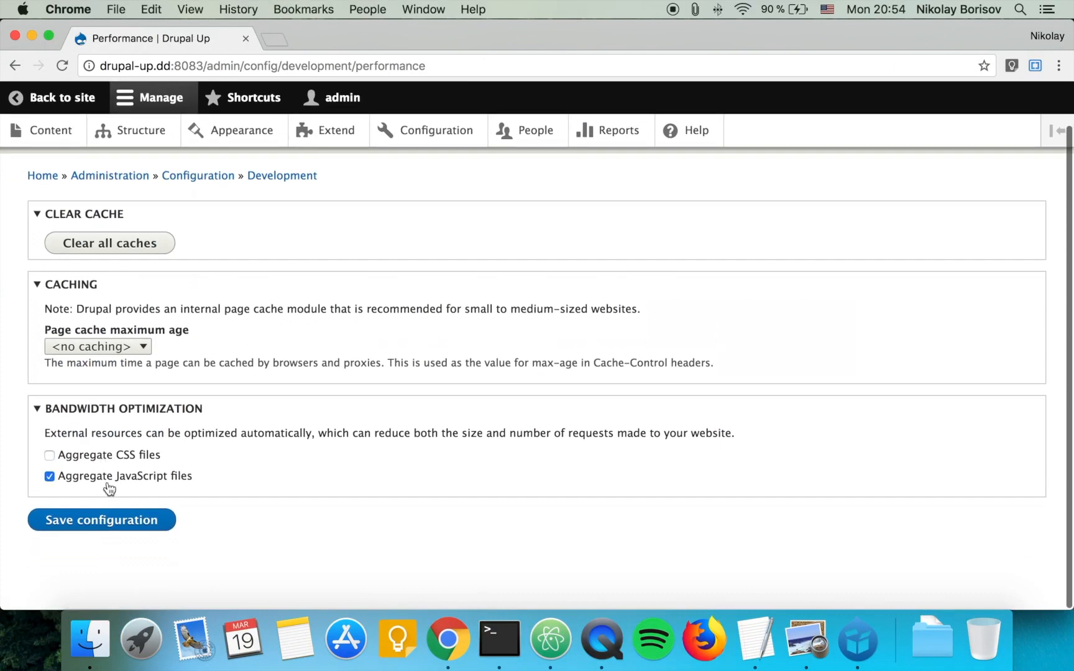
pyautogui.click(50, 476)
pyautogui.scroll(3, 377, 273)
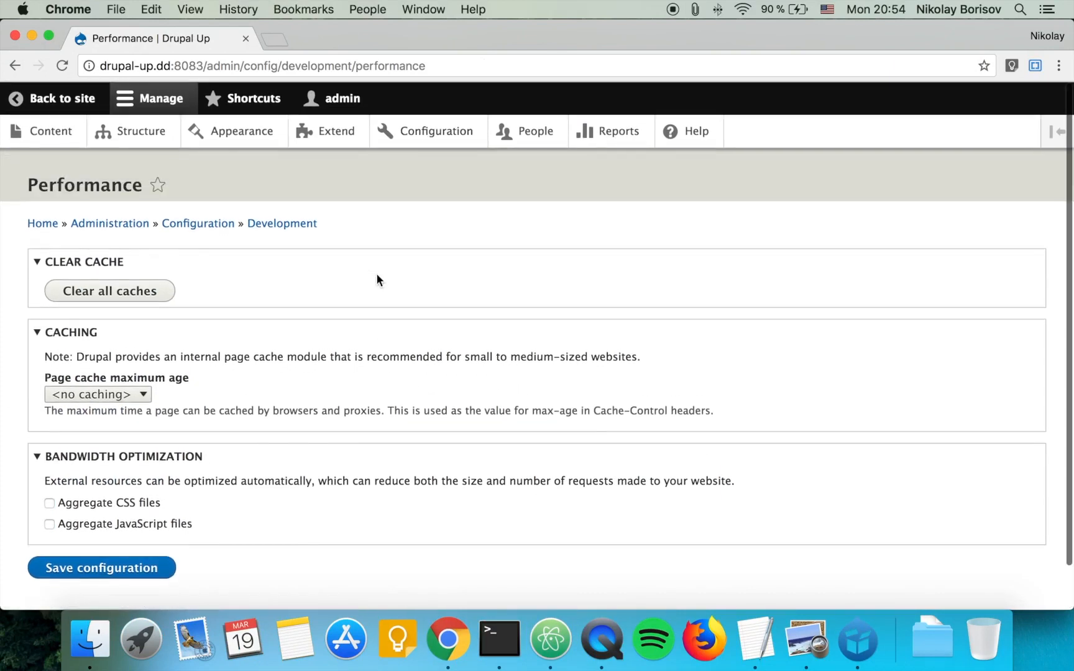
pyautogui.scroll(-2, 376, 273)
pyautogui.click(102, 520)
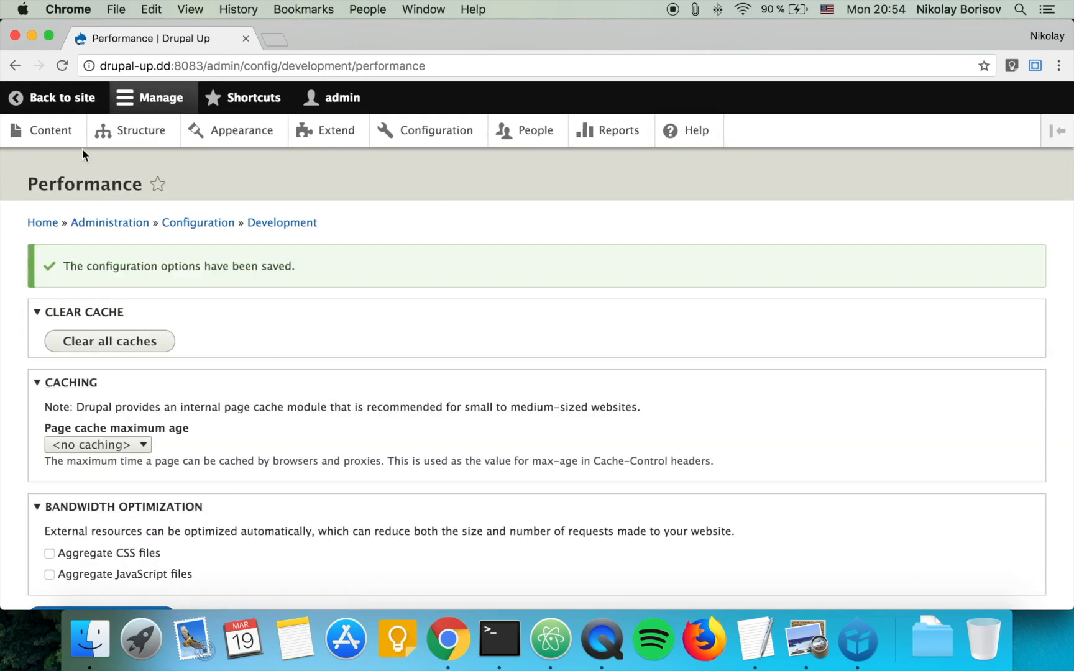
# Step: Return to the Drupal Up front page and bring up its context menu
pyautogui.click(58, 98)
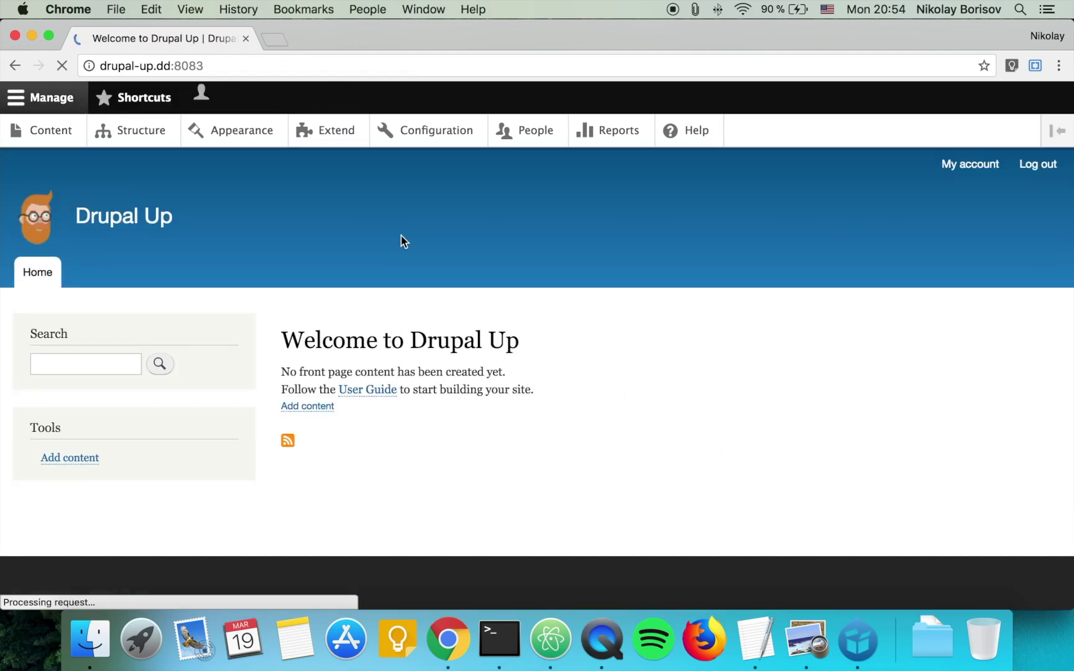
pyautogui.rightClick(402, 240)
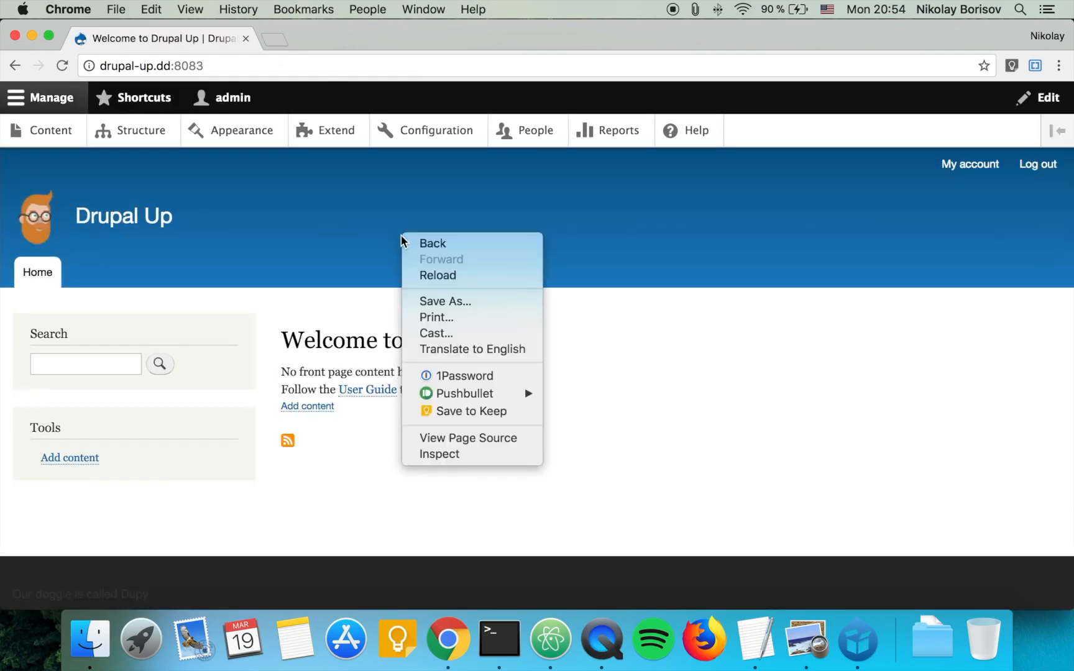
# Step: View the front page's HTML source and search it for 'tabled'
pyautogui.click(469, 438)
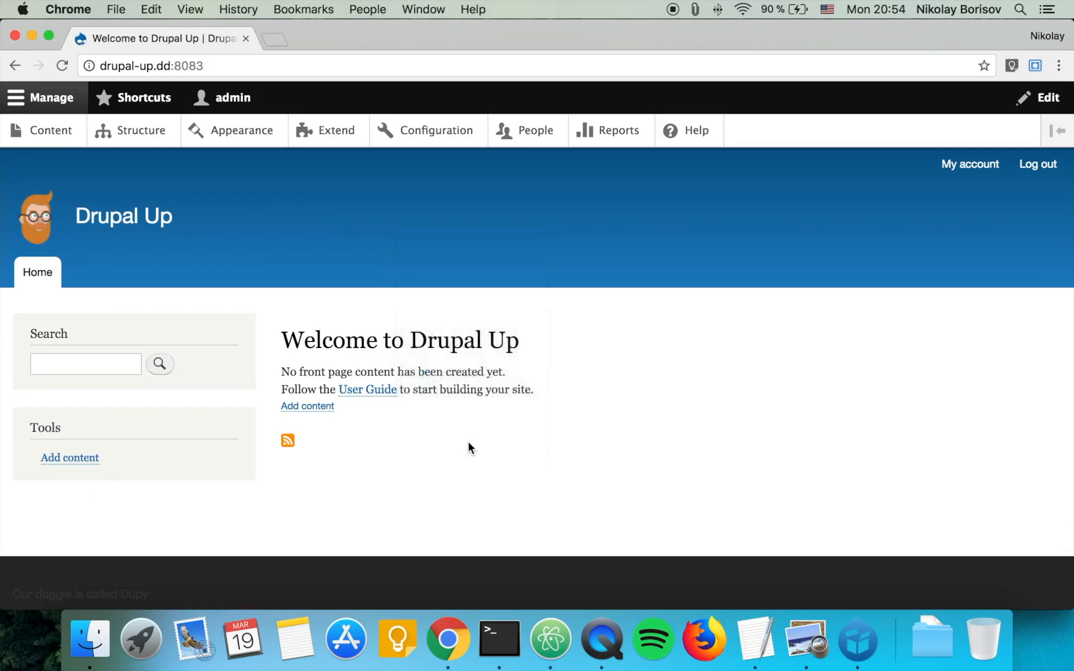
pyautogui.scroll(-5, 457, 432)
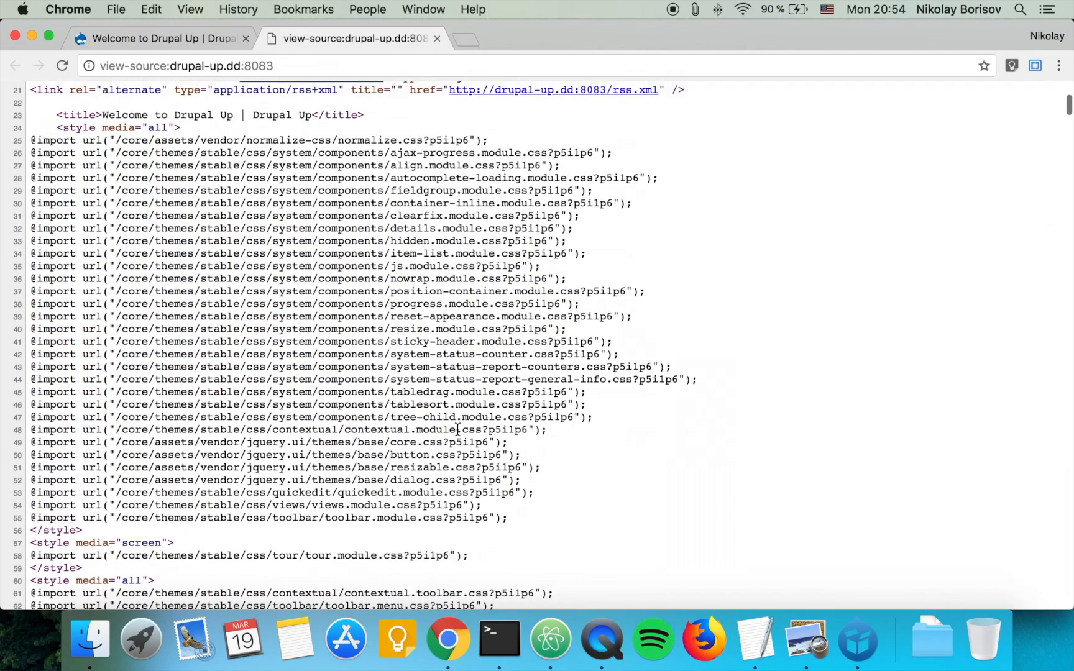
pyautogui.scroll(5, 457, 432)
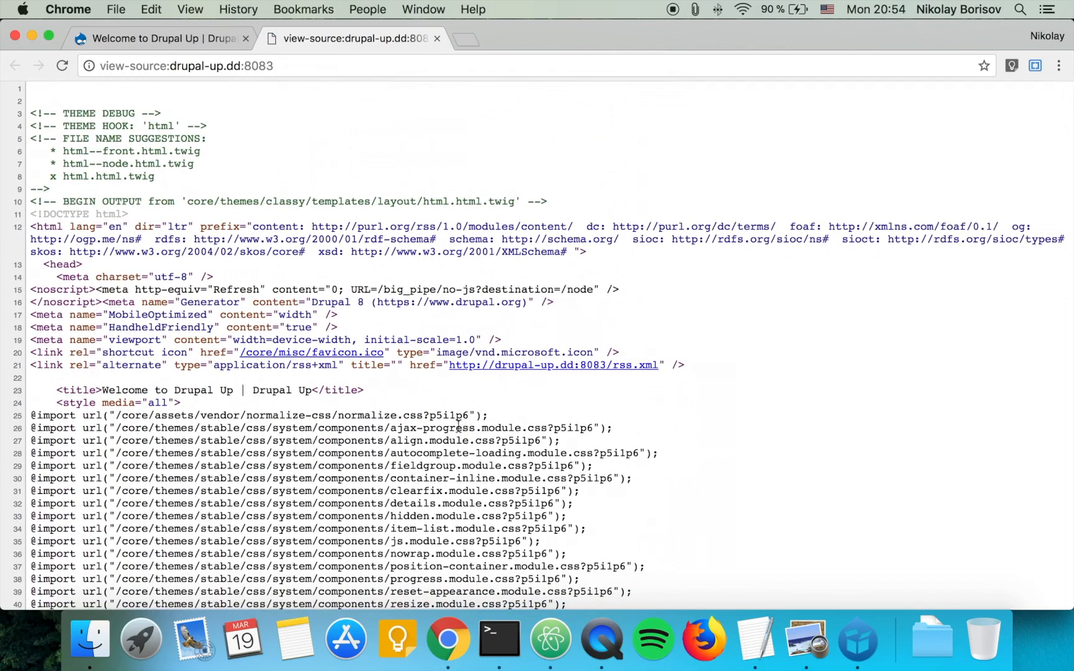
pyautogui.press('super+f')
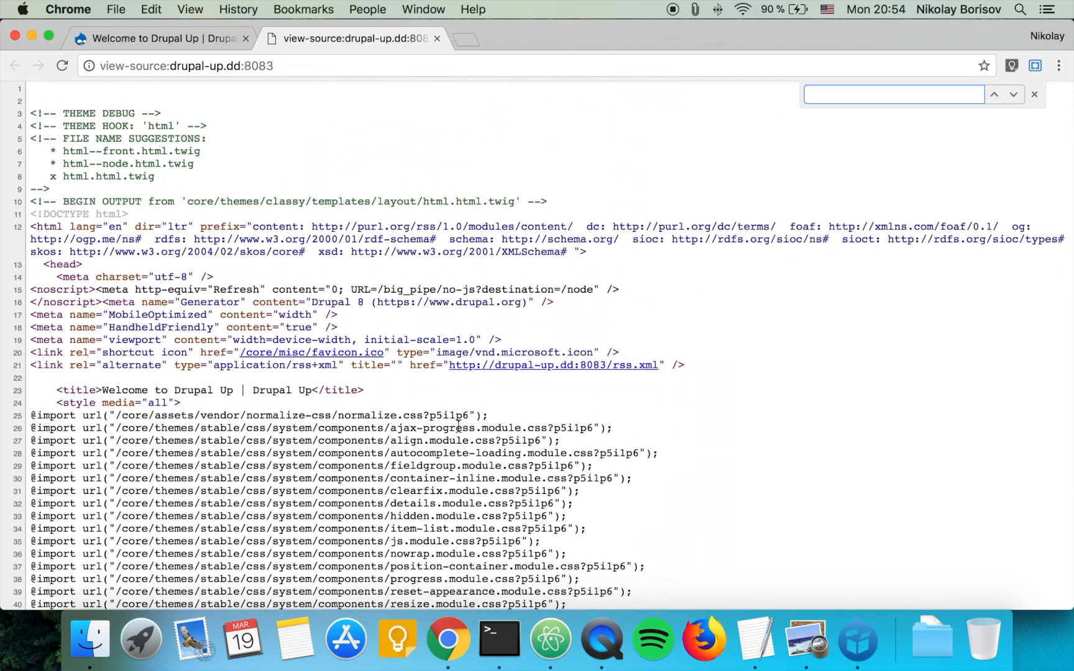
pyautogui.write('.css')
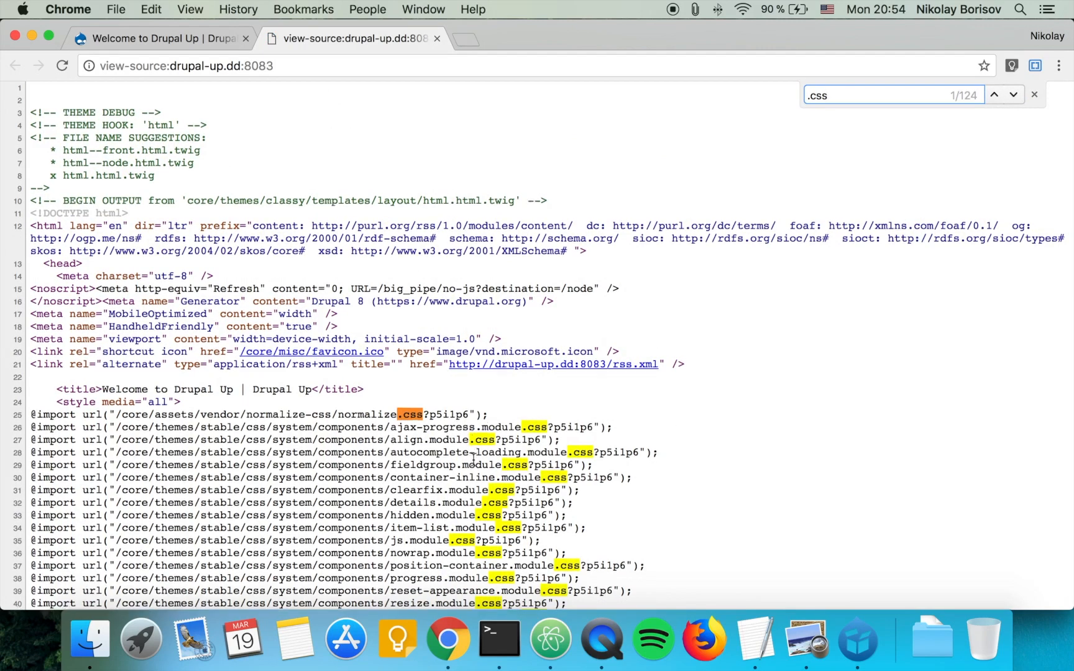
pyautogui.scroll(-5, 472, 458)
pyautogui.scroll(-3, 473, 458)
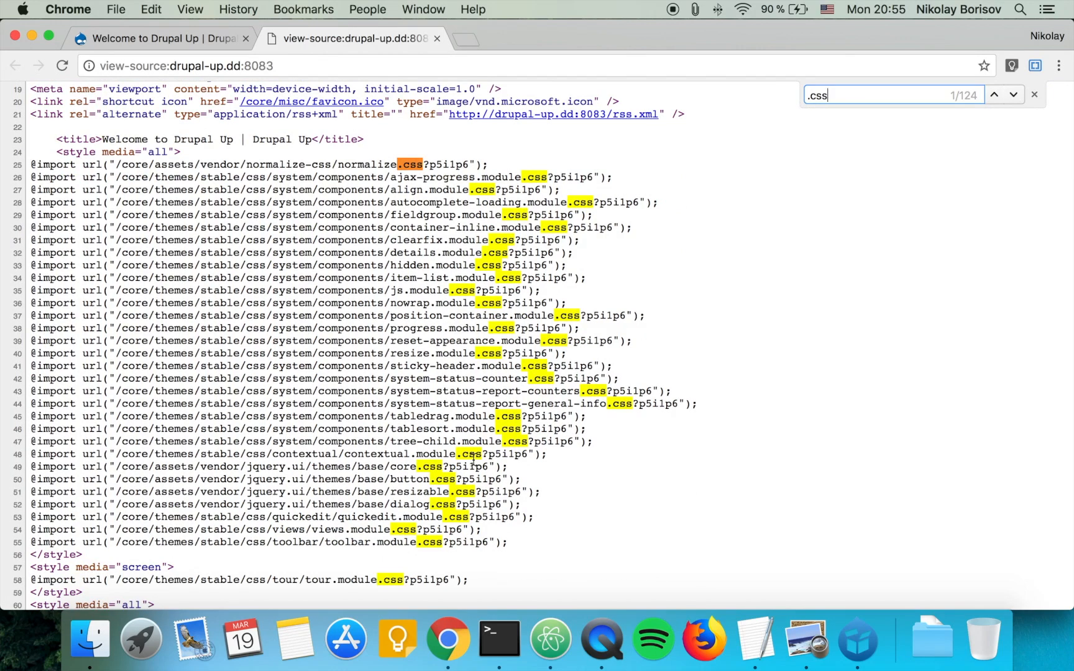
pyautogui.press('super+f')
pyautogui.write('tabled')
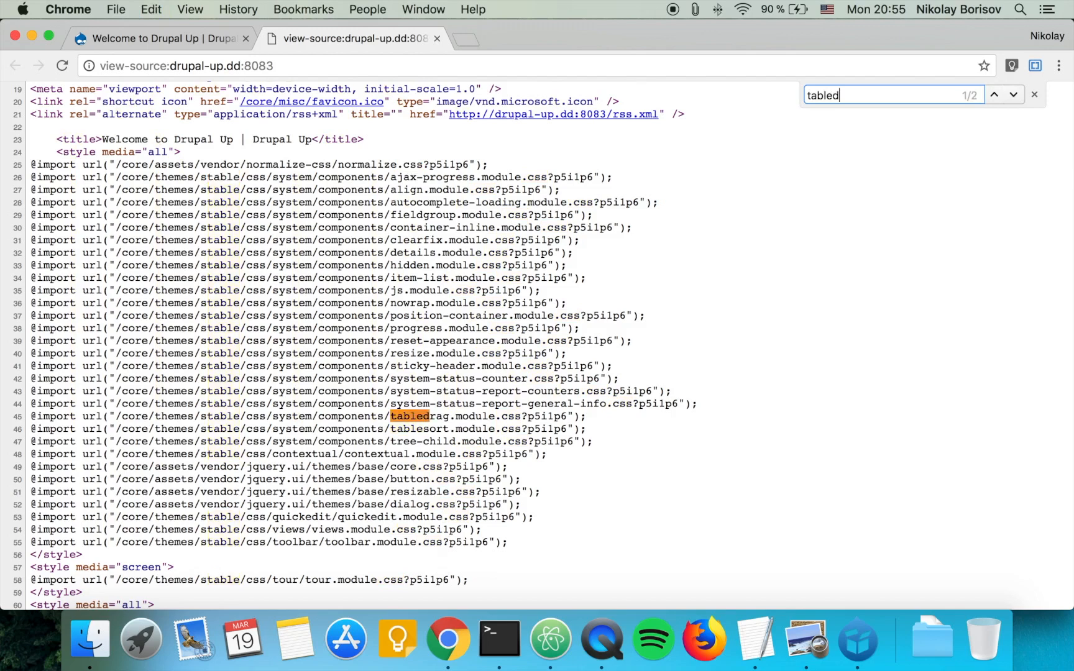
# Step: Select and copy the tabledrag.module.css file name on line 45 of the source
pyautogui.doubleClick(431, 416)
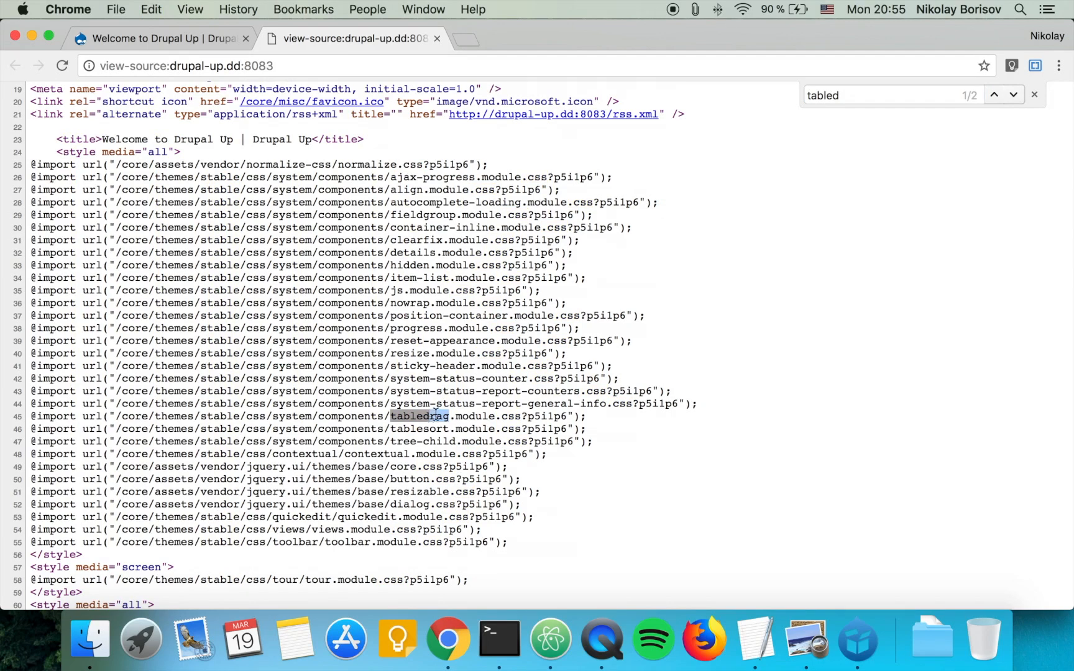
pyautogui.moveTo(588, 416); pyautogui.dragTo(117, 413)
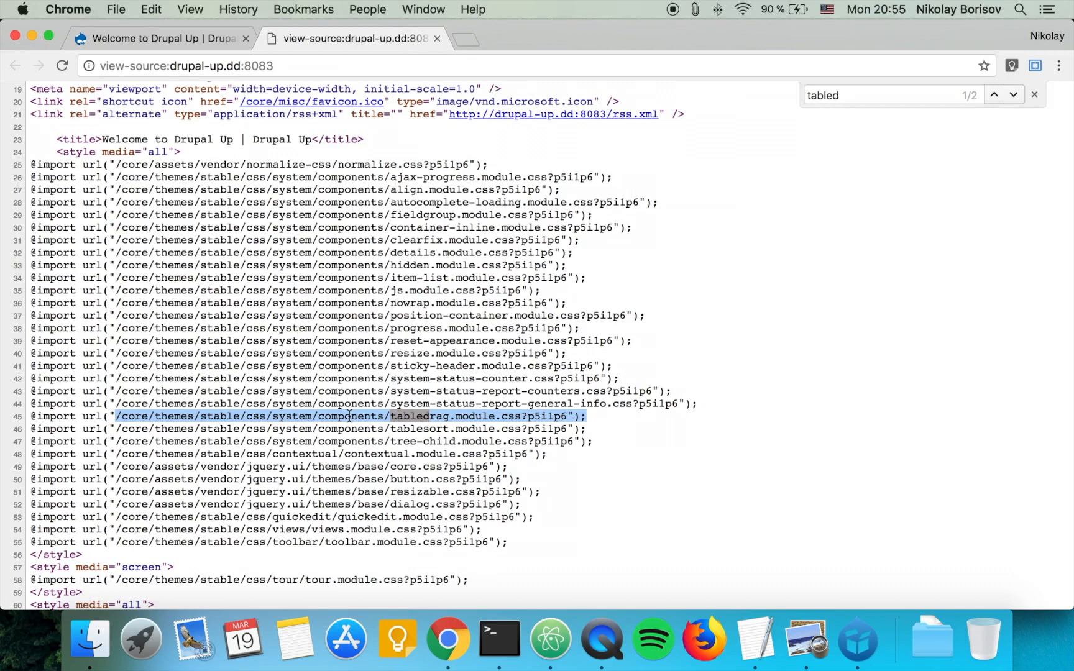
pyautogui.click(432, 419)
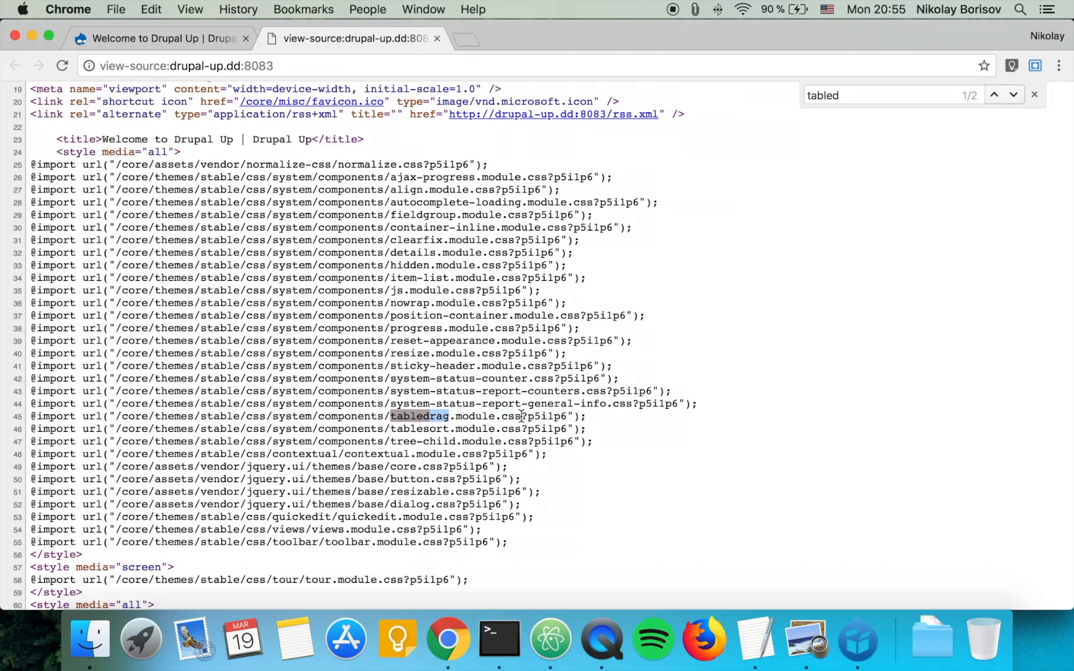
pyautogui.moveTo(522, 417); pyautogui.dragTo(391, 417)
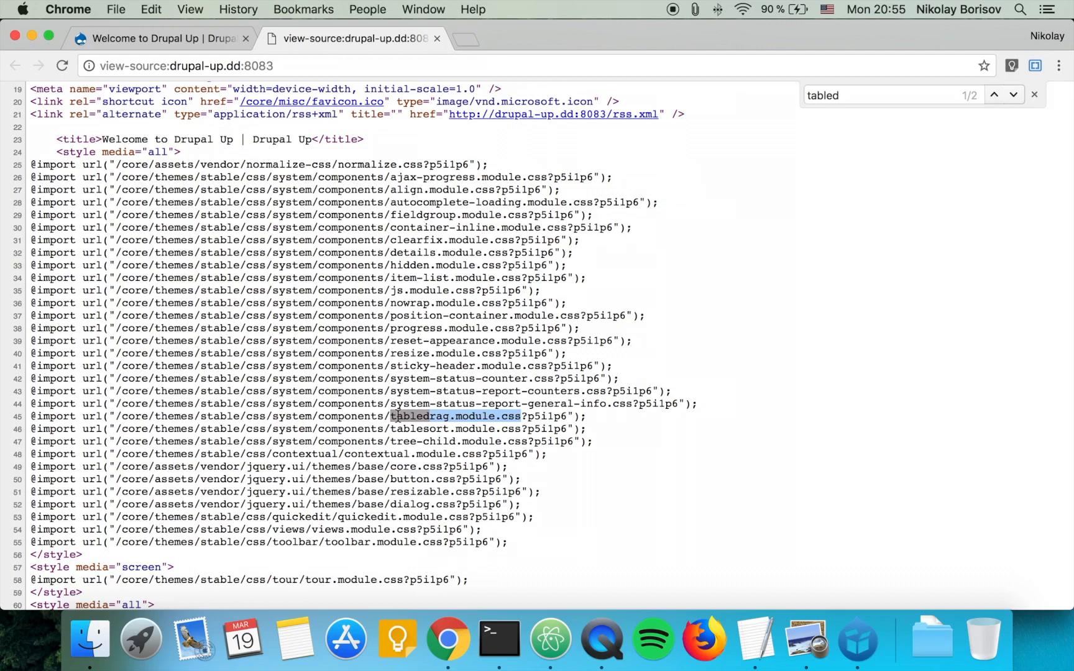
pyautogui.rightClick(396, 418)
pyautogui.click(415, 429)
pyautogui.click(560, 644)
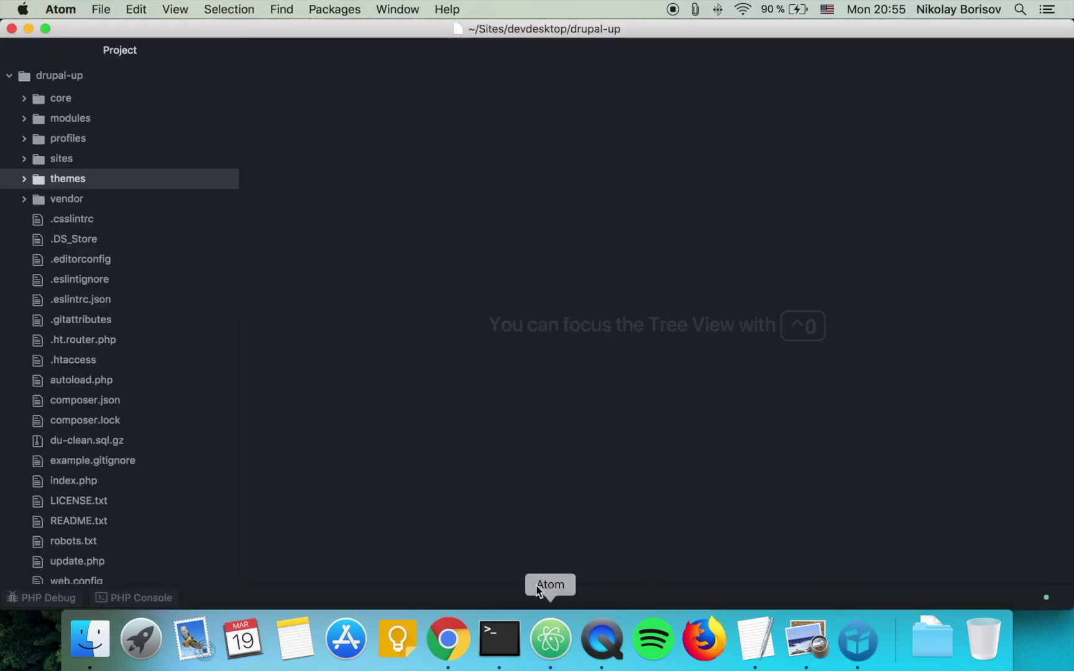
# Step: Expand themes > custom > drupalup and open drupalup.info.yml
pyautogui.click(25, 179)
pyautogui.click(58, 198)
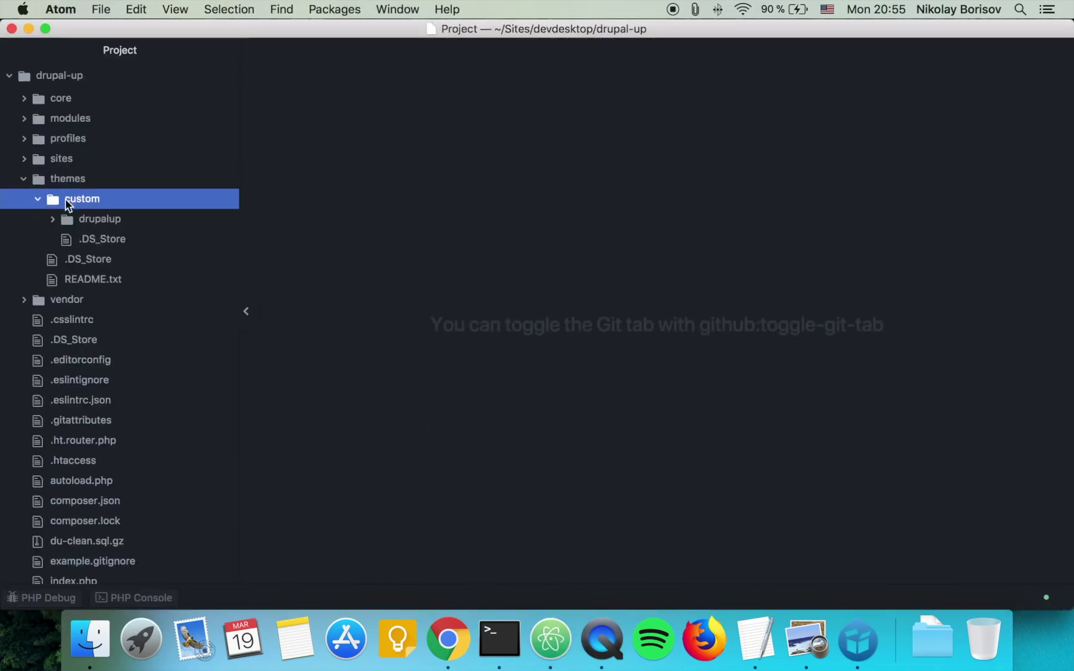
pyautogui.click(98, 218)
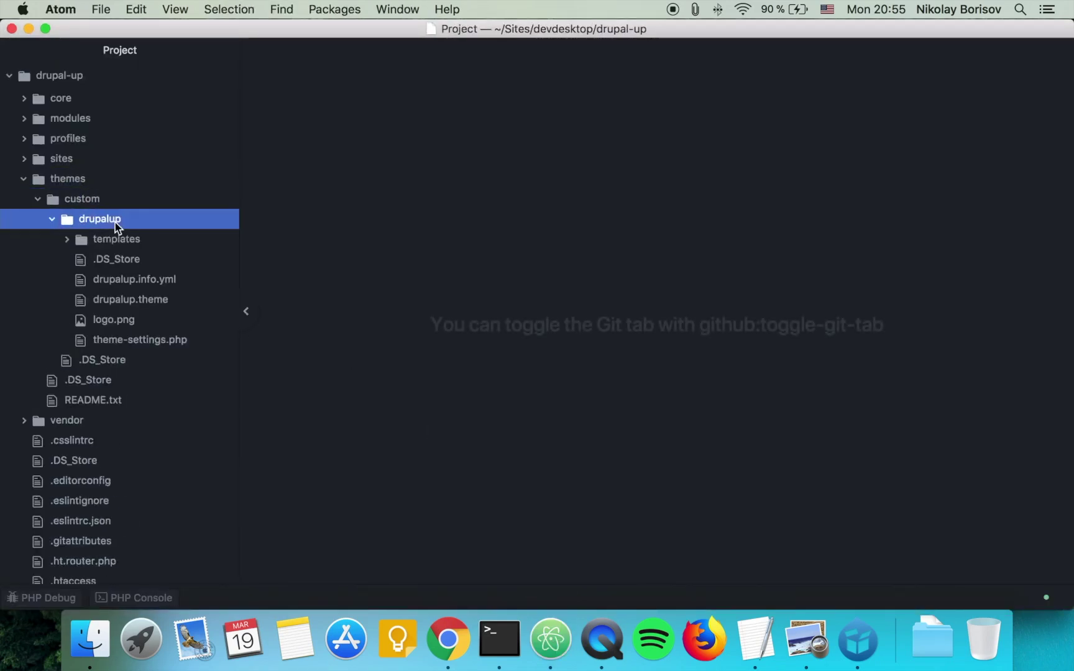
pyautogui.click(121, 282)
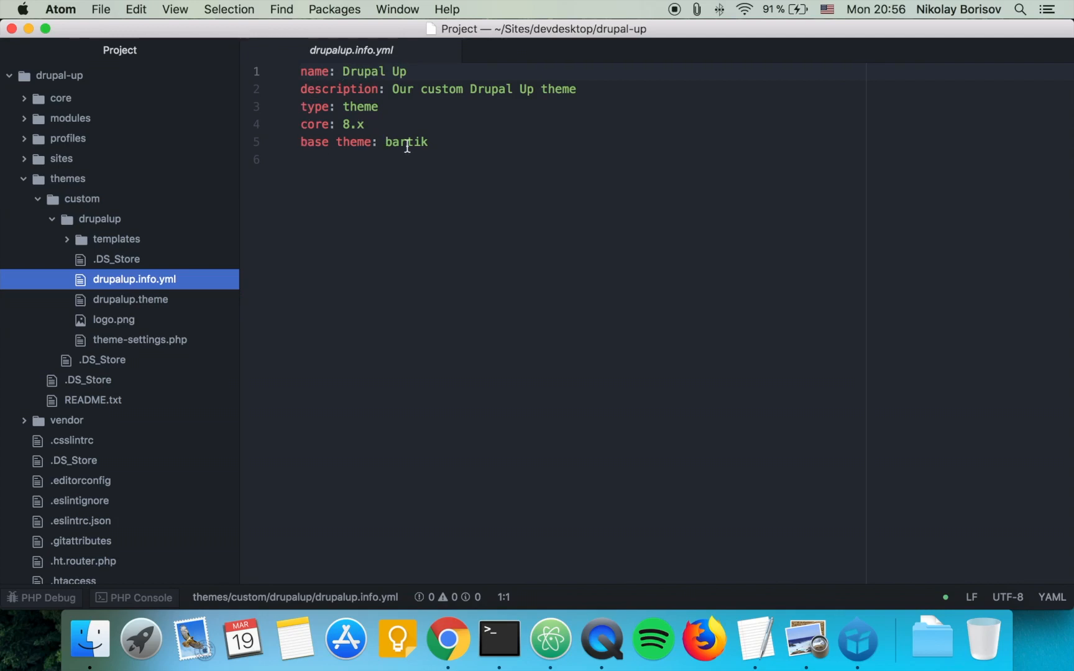
# Step: Add a libraries-override: key on a new line after base theme in drupalup.info.yml
pyautogui.click(413, 217)
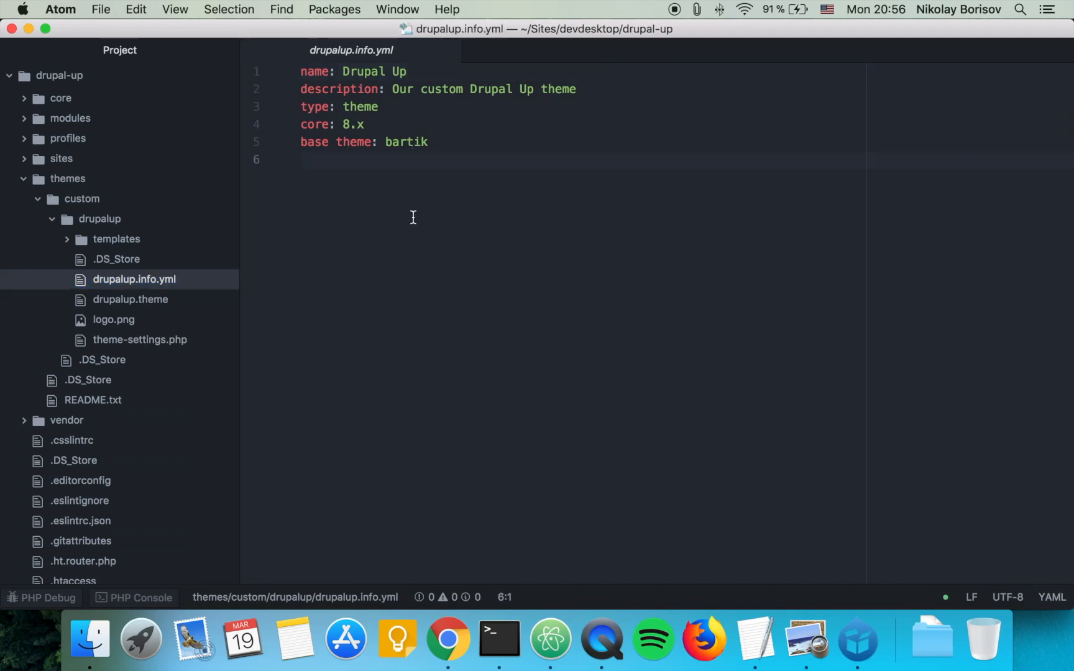
pyautogui.press('Return')
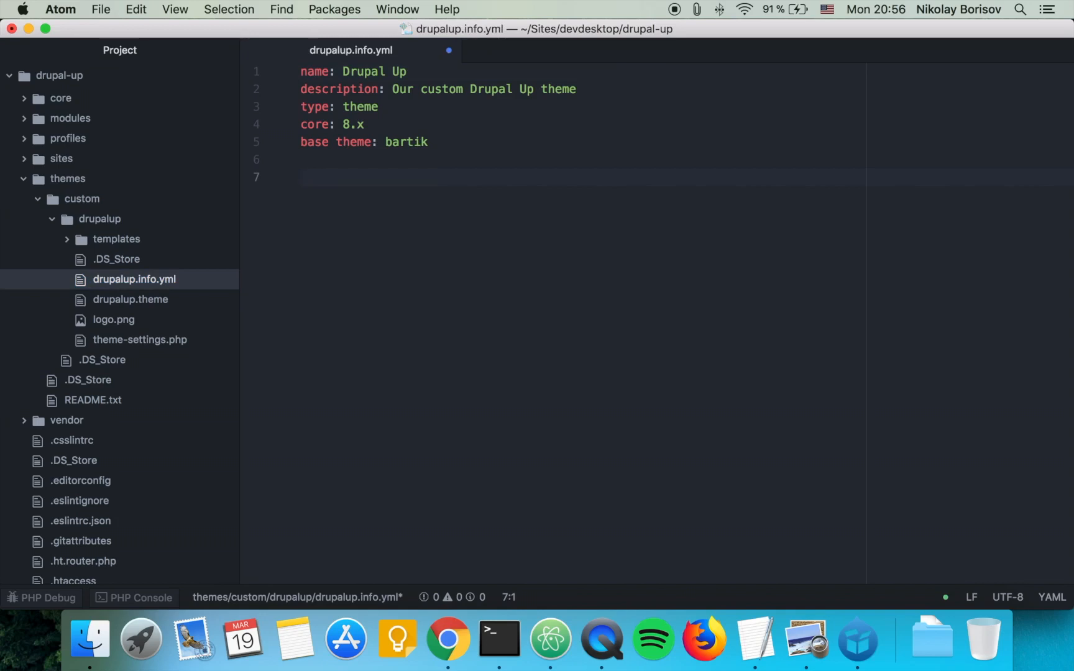
pyautogui.write('librar')
pyautogui.write('ies-')
pyautogui.write('overw')
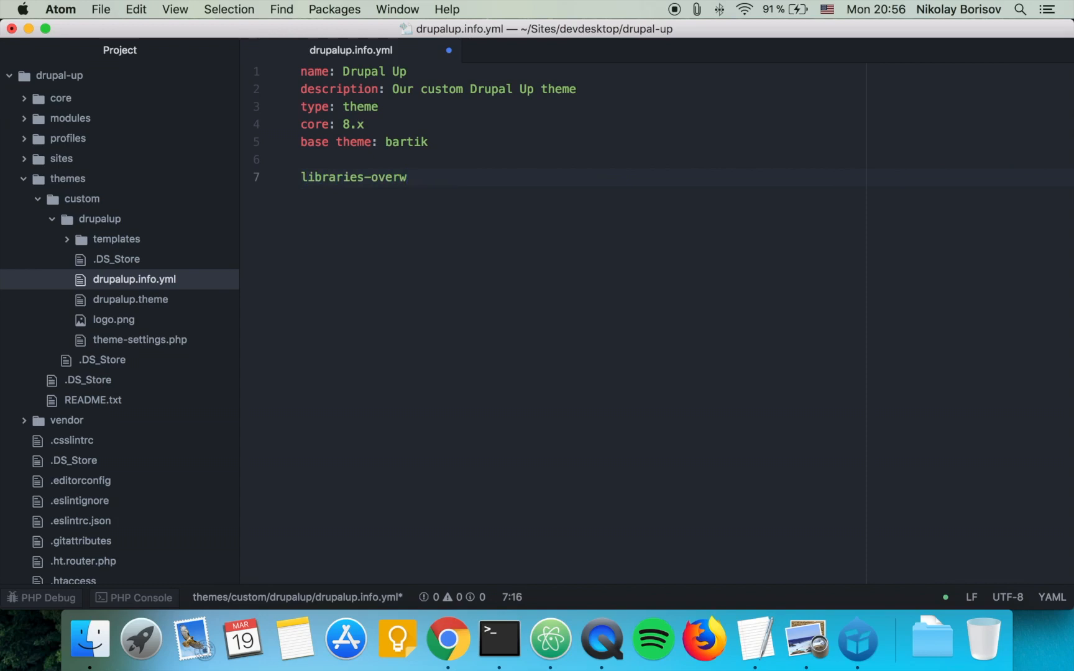
pyautogui.press('BackSpace')
pyautogui.write('ride')
pyautogui.write(':')
pyautogui.press('Return')
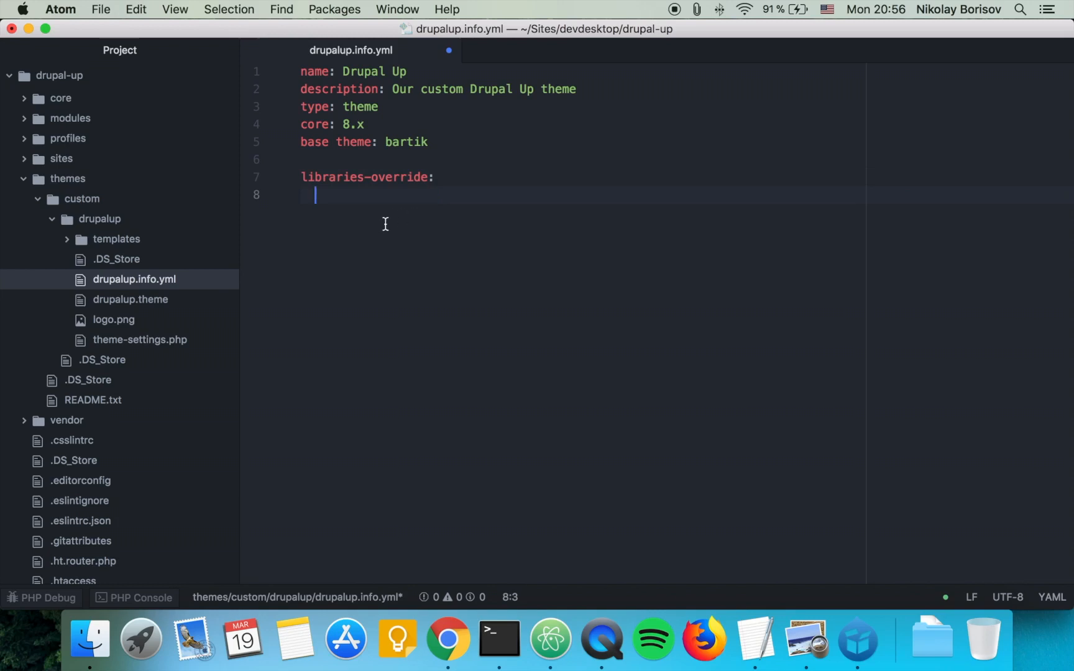
# Step: Collapse themes, expand the core folder and bring up its context menu
pyautogui.moveTo(88, 197)
pyautogui.click(75, 183)
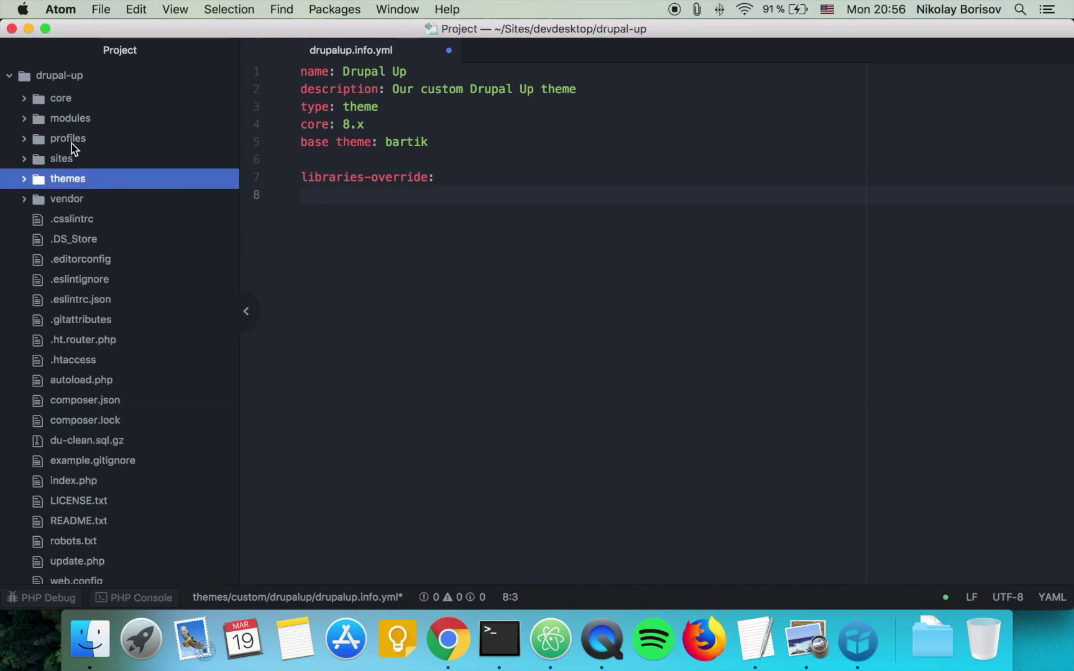
pyautogui.click(67, 101)
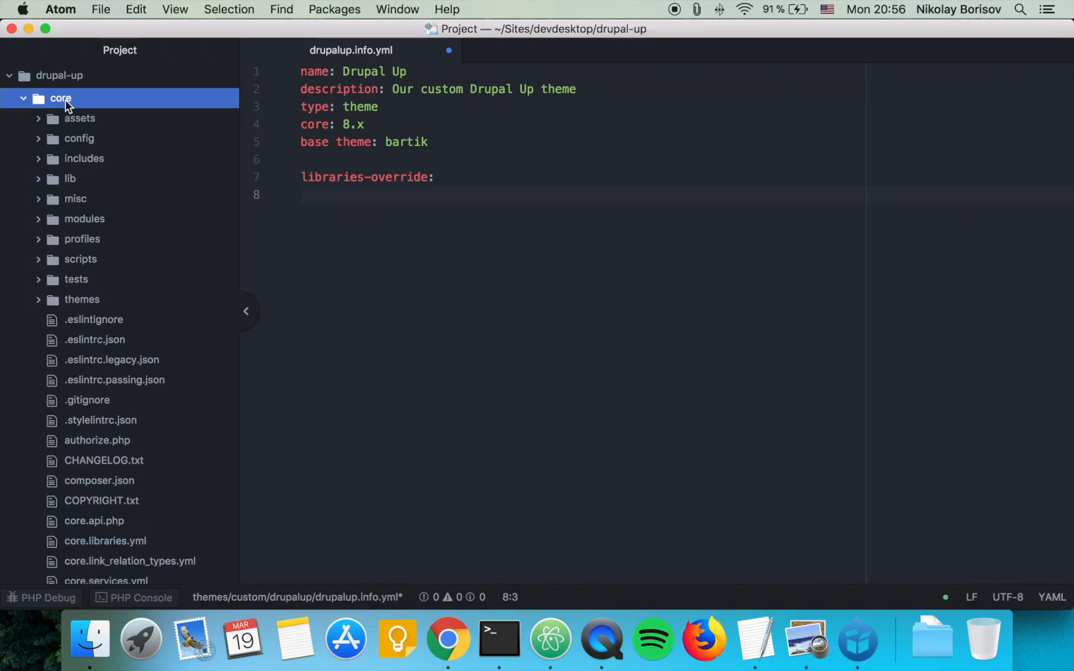
pyautogui.rightClick(66, 101)
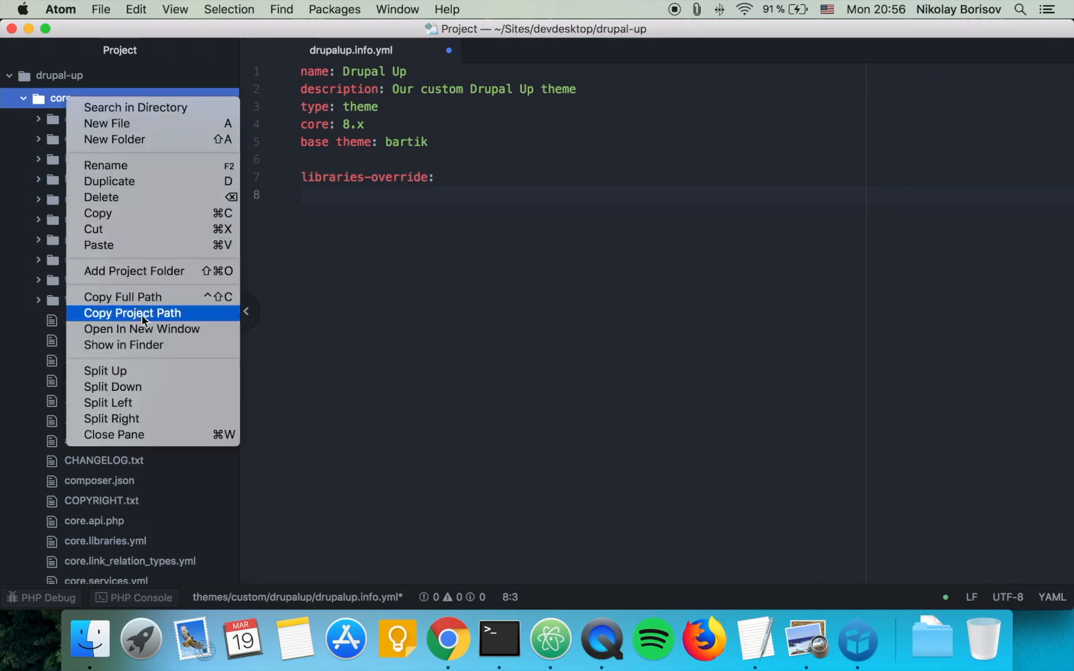
# Step: Search the core folder for tabledrag.module.css and open the system.libraries.yml match at line 25
pyautogui.click(152, 108)
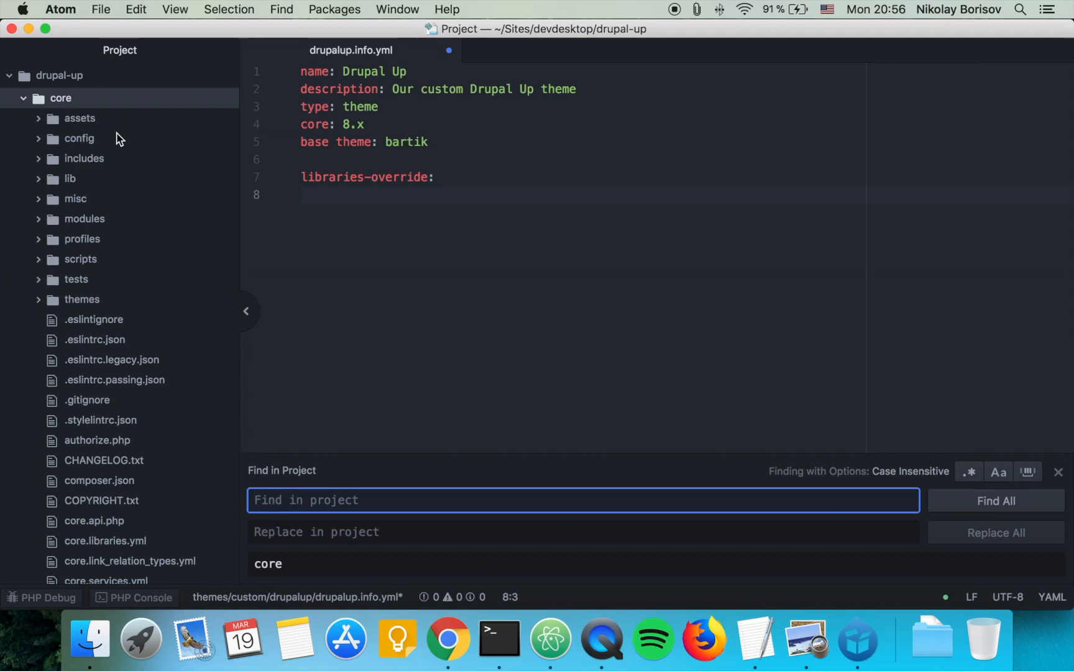
pyautogui.press('super+v')
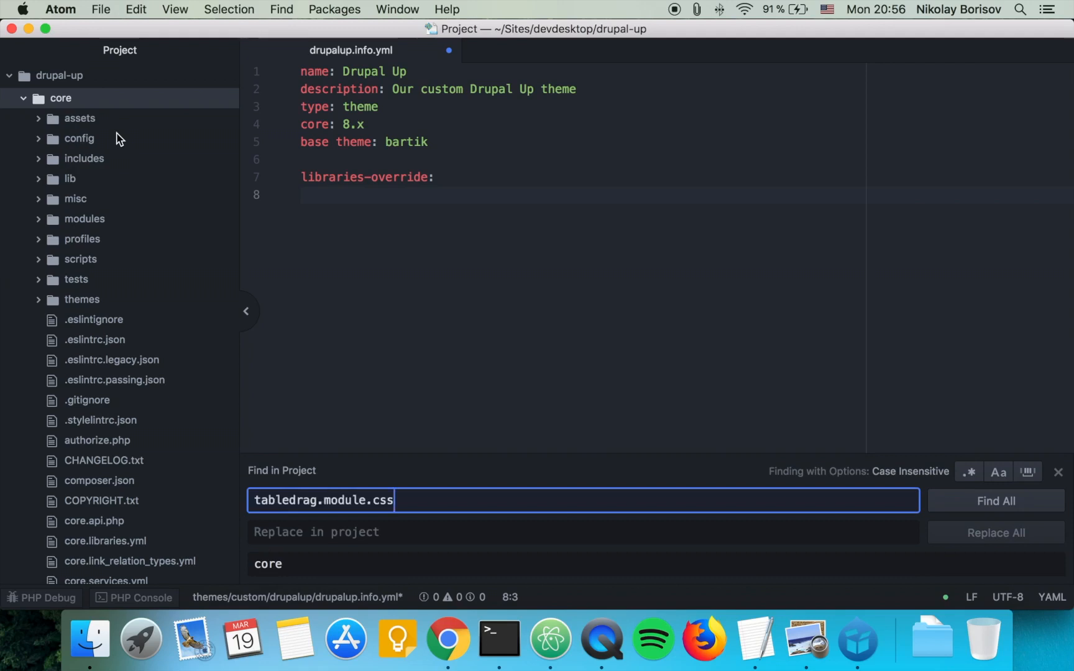
pyautogui.press('Return')
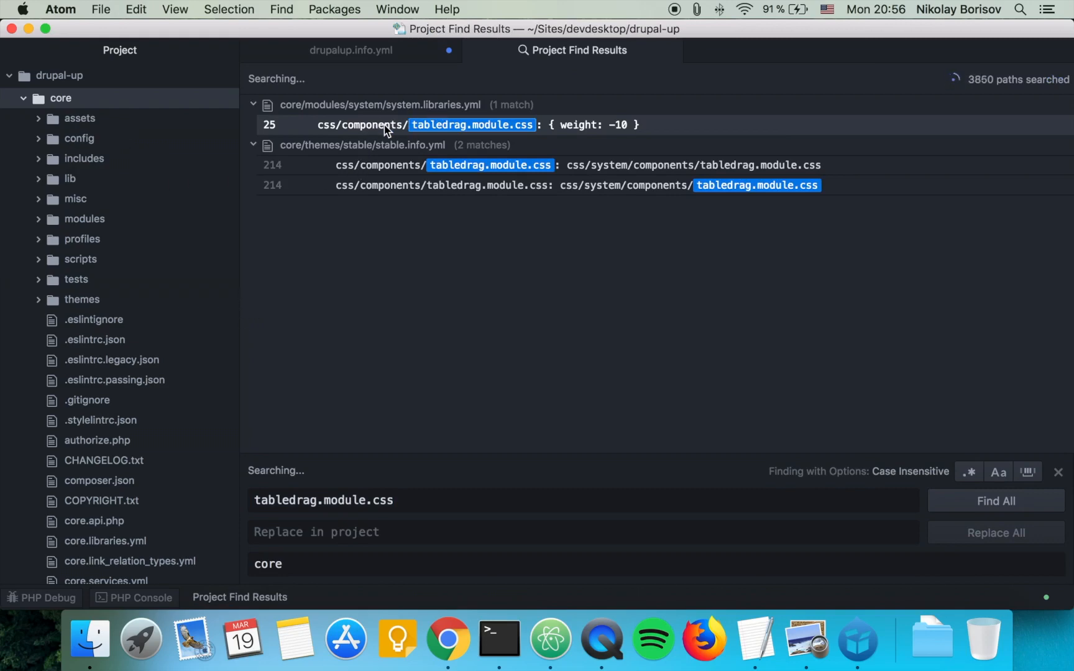
pyautogui.click(384, 125)
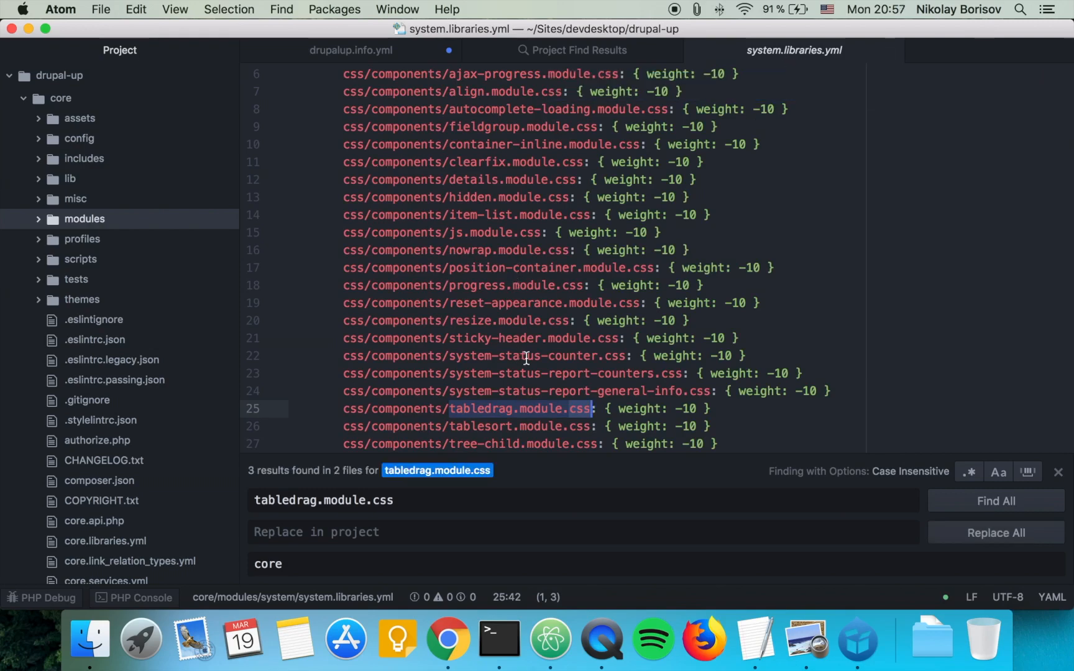
pyautogui.scroll(5, 526, 358)
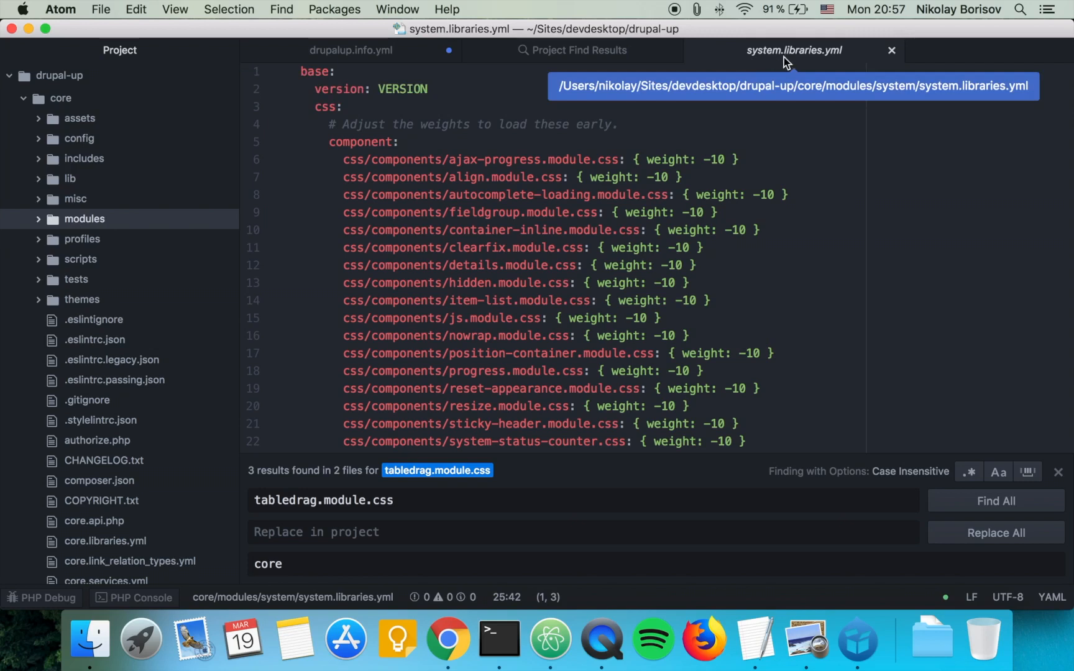
# Step: Nest system/base: under libraries-override in drupalup.info.yml, checking the base library name
pyautogui.click(374, 51)
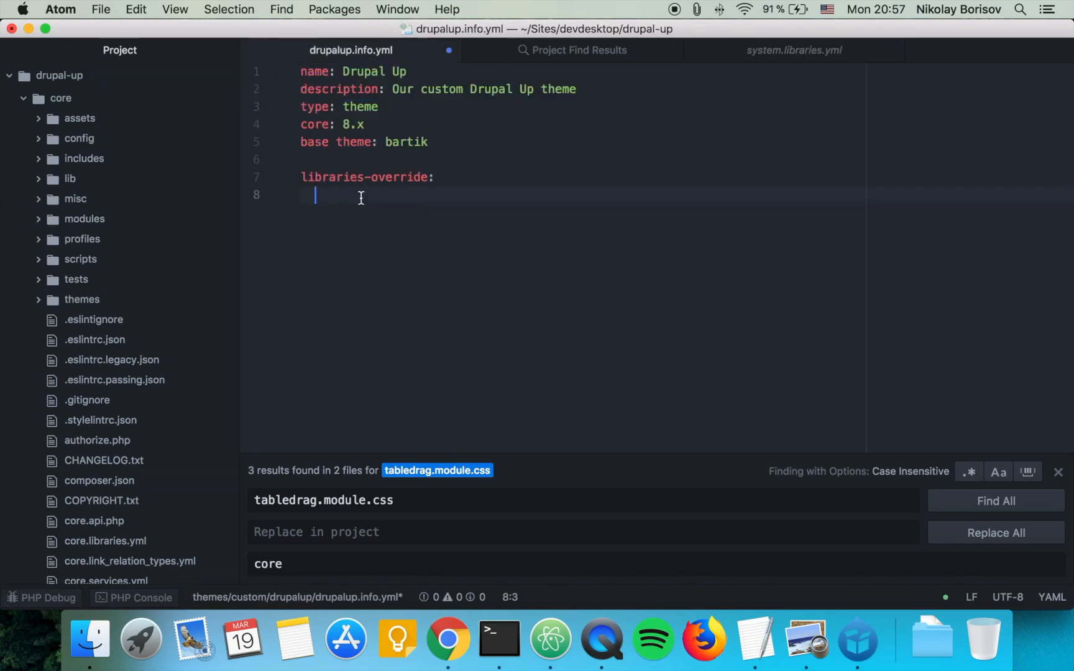
pyautogui.write('syste')
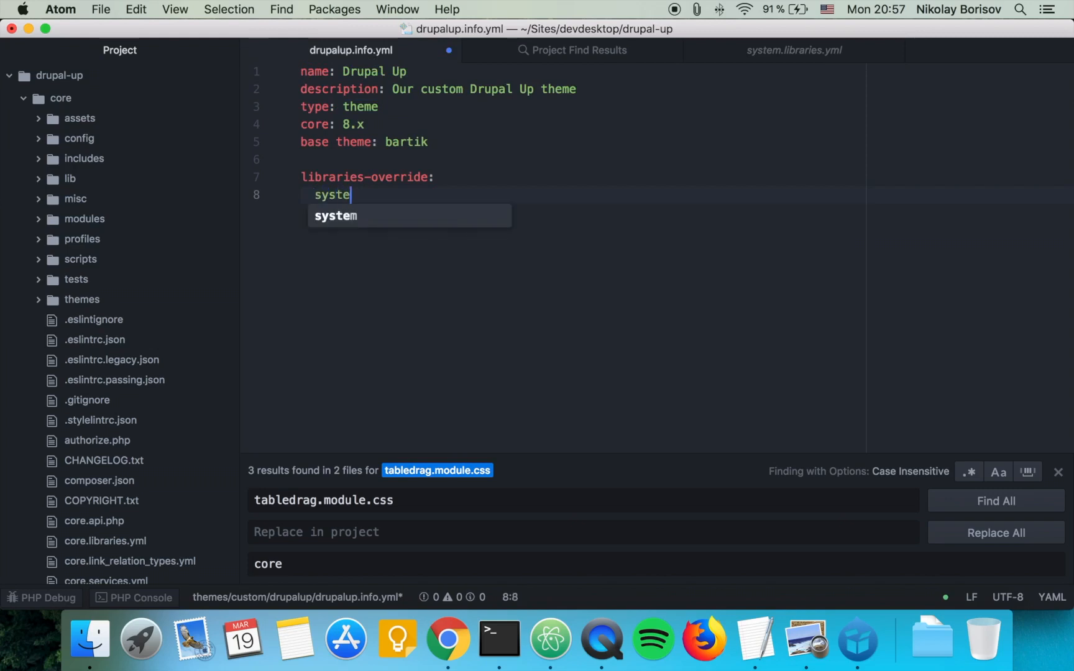
pyautogui.write('.')
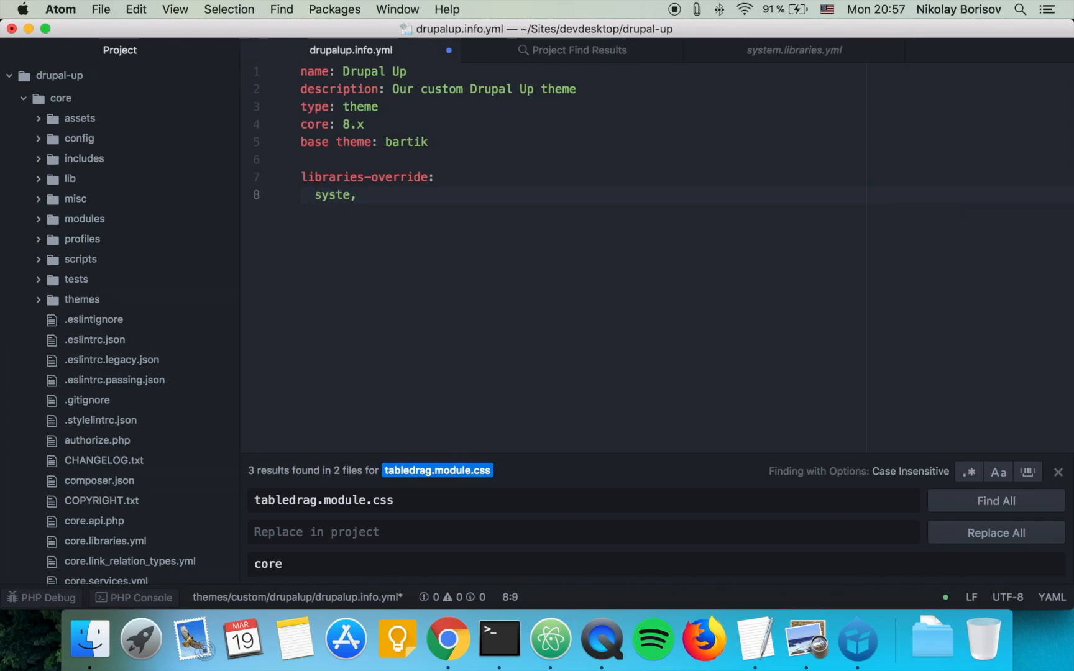
pyautogui.press('BackSpace')
pyautogui.write('m')
pyautogui.click(814, 51)
pyautogui.doubleClick(316, 74)
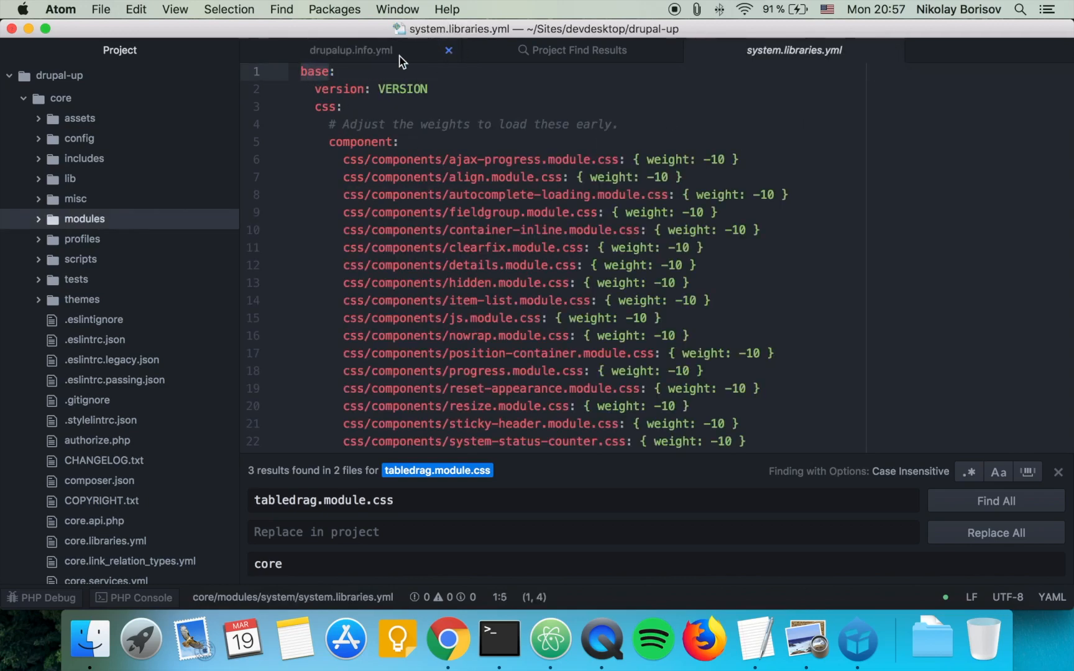
pyautogui.click(376, 52)
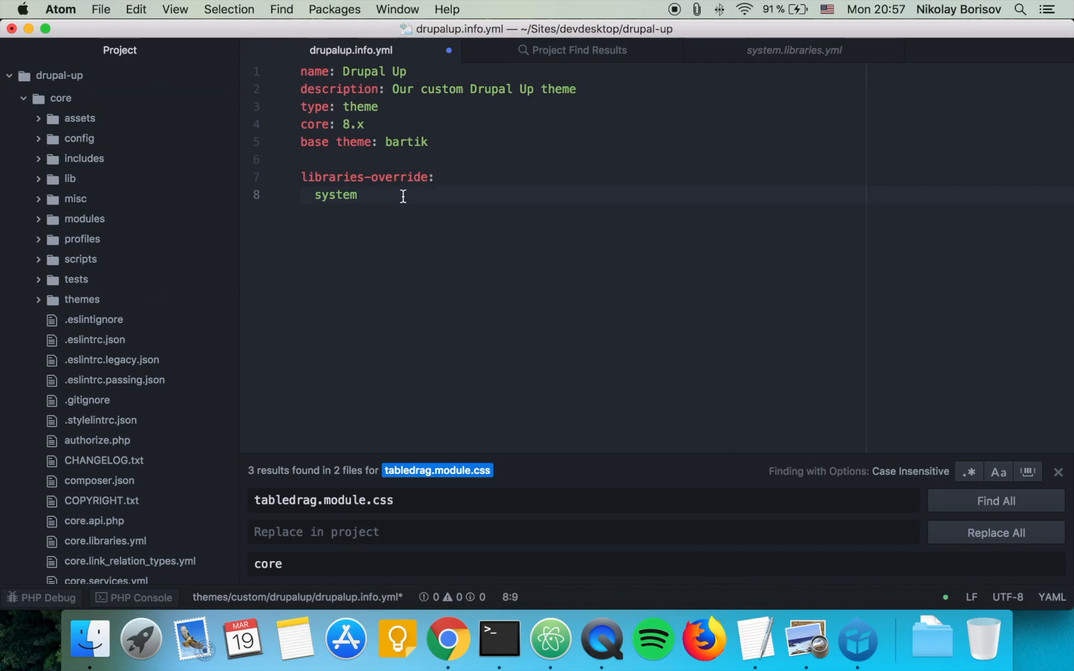
pyautogui.write('/base')
pyautogui.press('Return')
pyautogui.click(403, 195)
pyautogui.write(':')
pyautogui.press('Return')
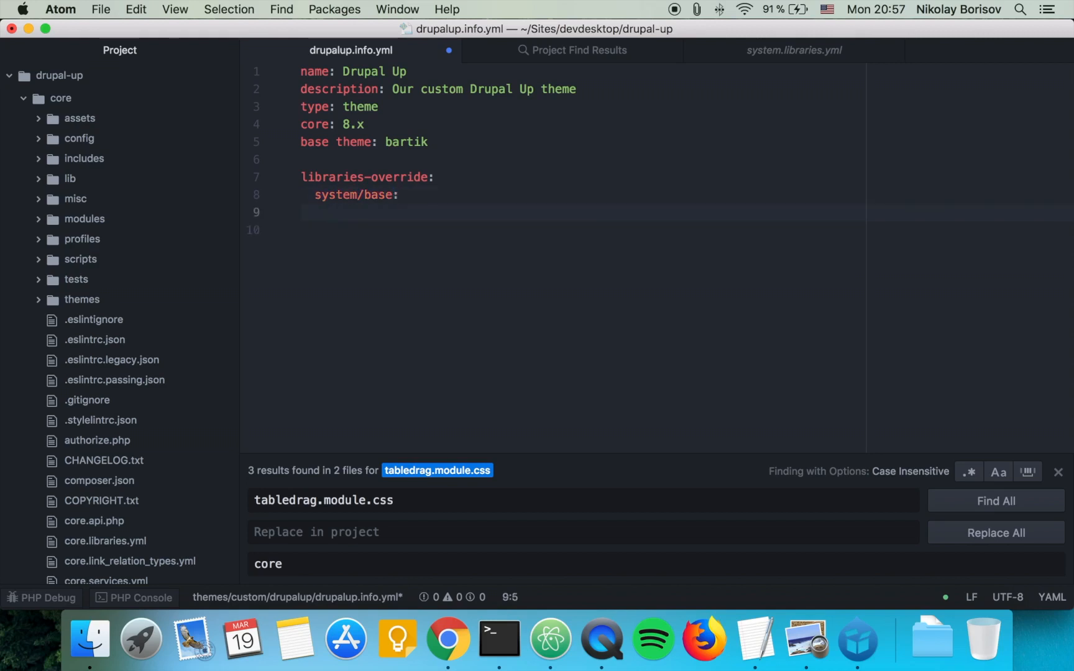
# Step: Copy the css key from system.libraries.yml and nest css: under system/base
pyautogui.click(793, 50)
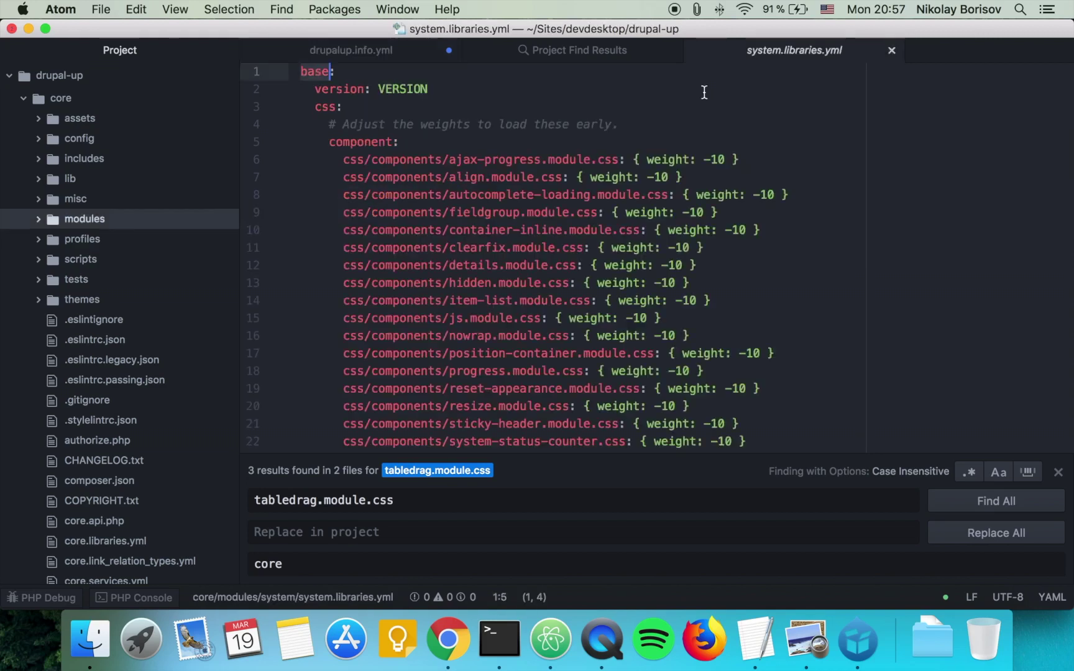
pyautogui.doubleClick(324, 106)
pyautogui.press('super+c')
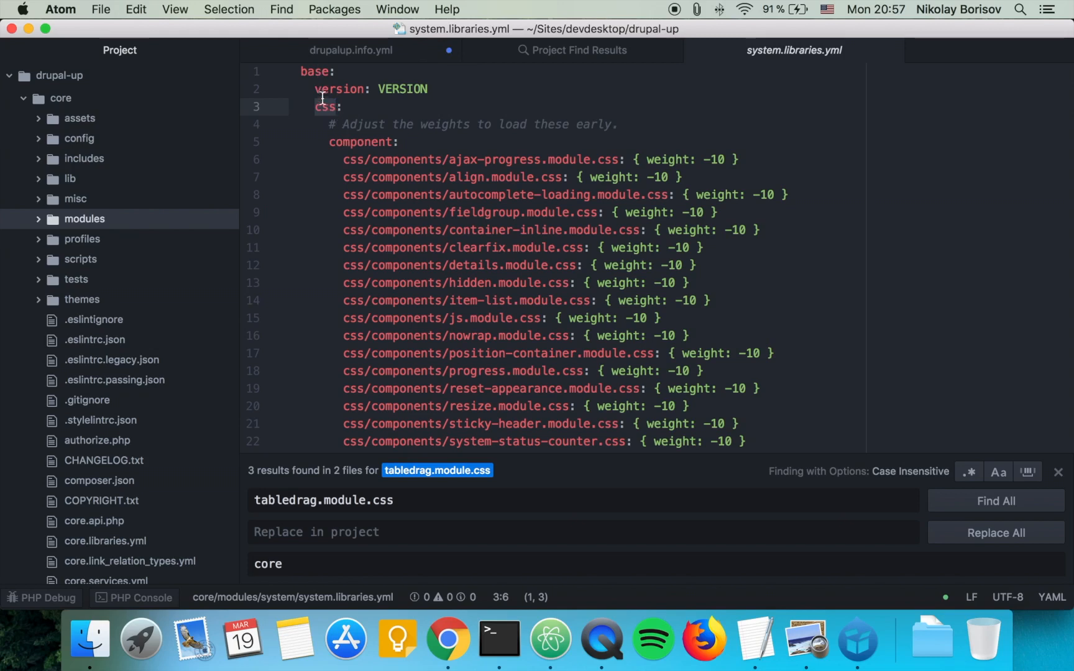
pyautogui.click(351, 52)
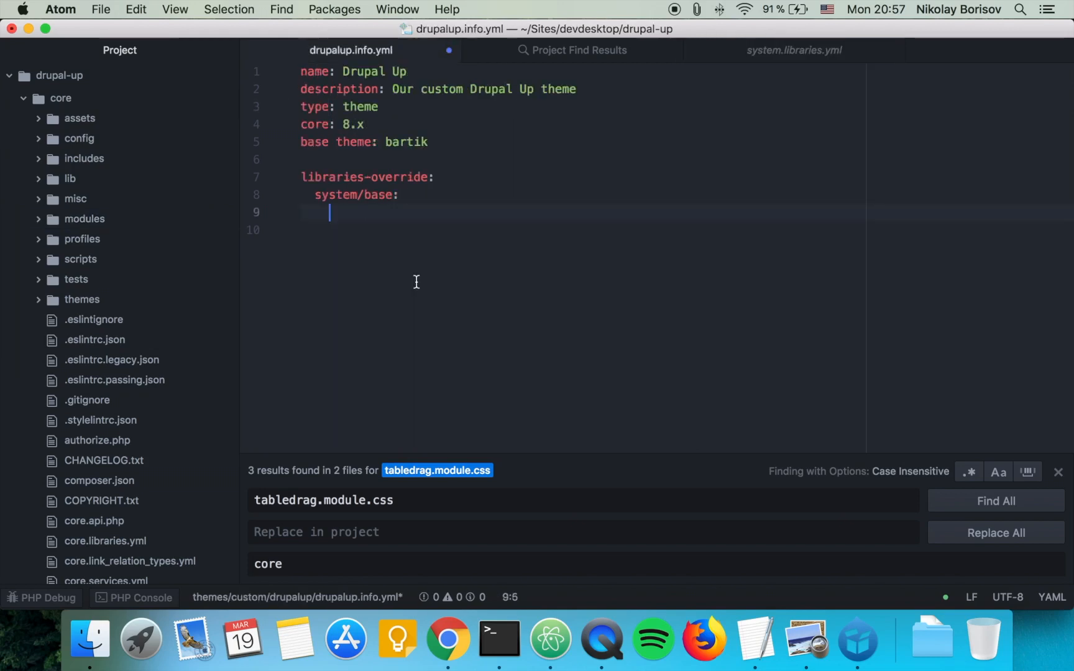
pyautogui.press('super+v')
pyautogui.write(':')
pyautogui.press('Return')
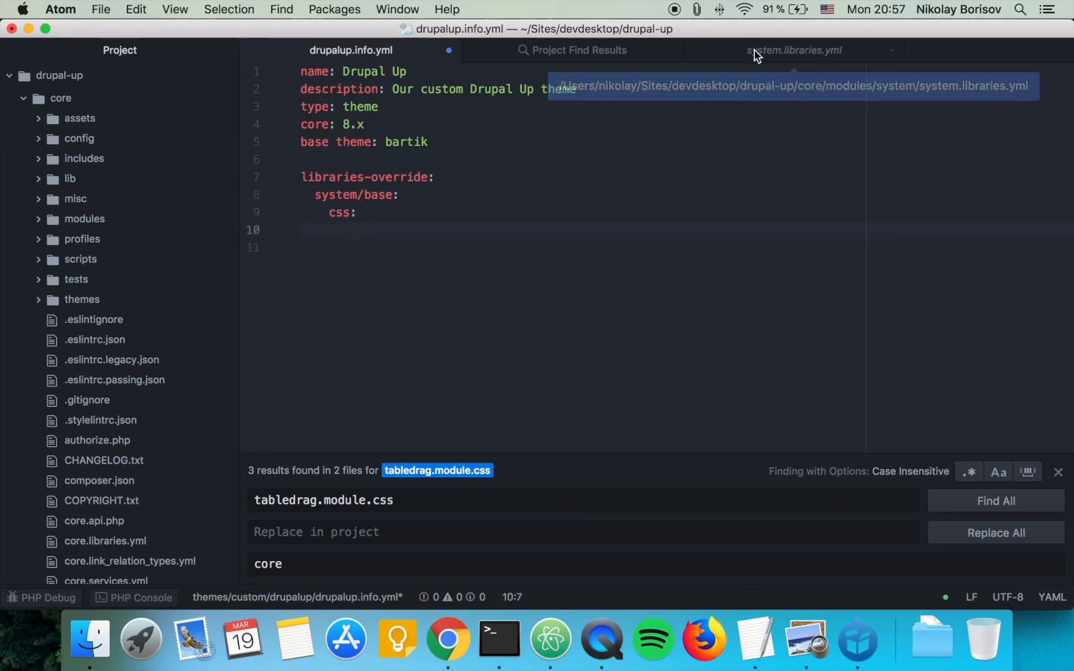
# Step: Copy the component key from system.libraries.yml and nest component: under css
pyautogui.click(754, 51)
pyautogui.doubleClick(357, 143)
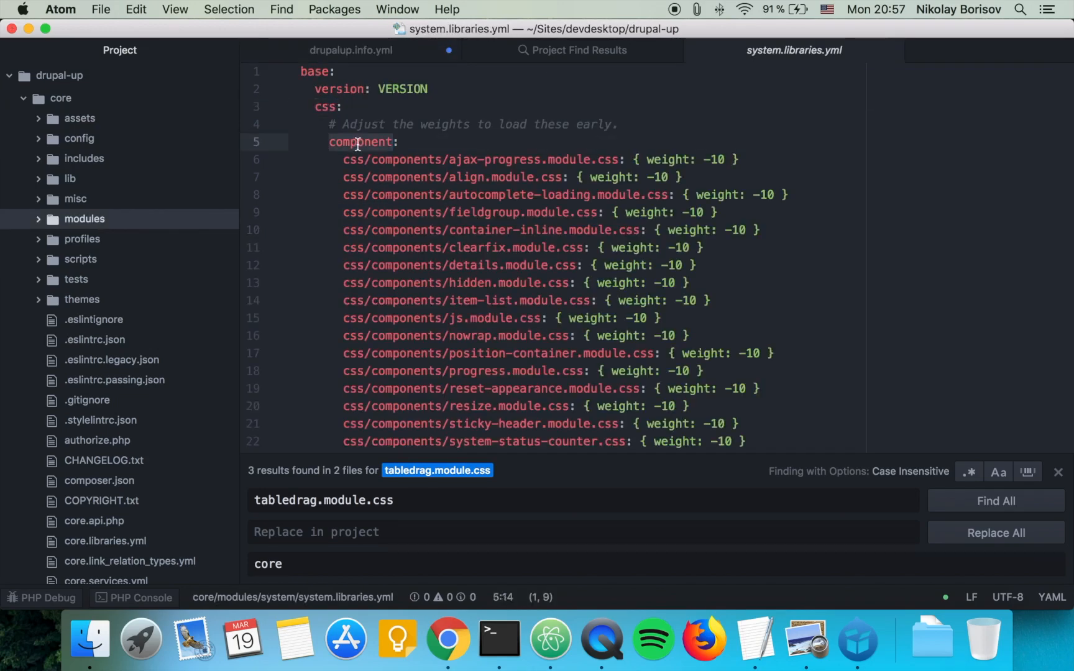
pyautogui.press('super+c')
pyautogui.click(382, 59)
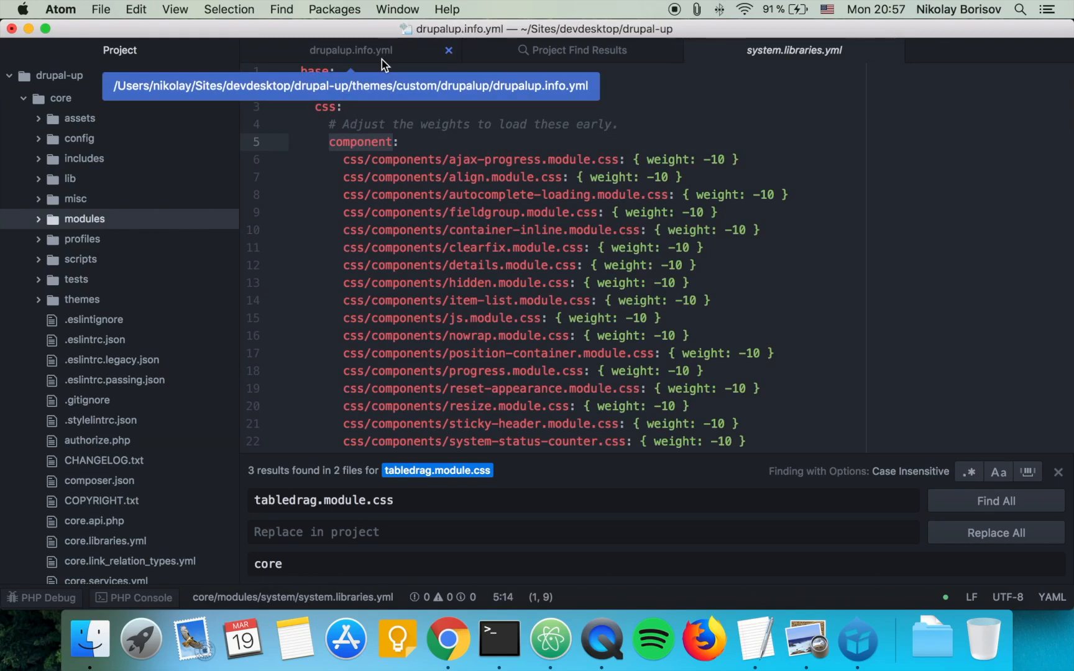
pyautogui.press('super+v')
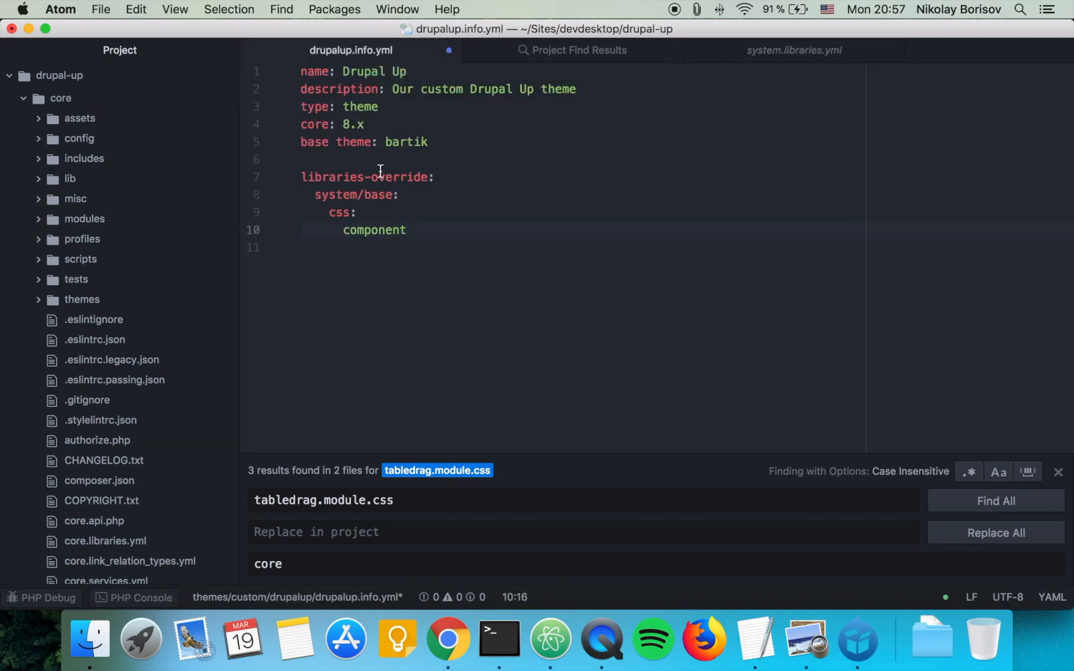
pyautogui.write(':')
pyautogui.press('Return')
pyautogui.click(792, 60)
# Step: Rerun the core search and select css/components/tabledrag.module.css on line 25 of system.libraries.yml
pyautogui.click(417, 499)
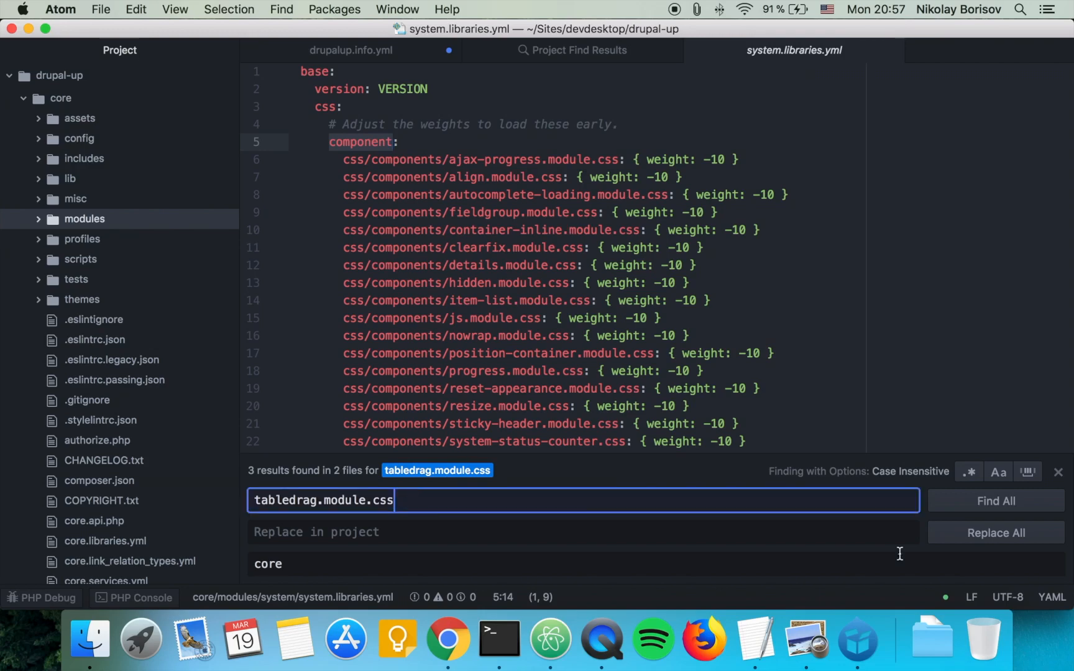
pyautogui.click(996, 501)
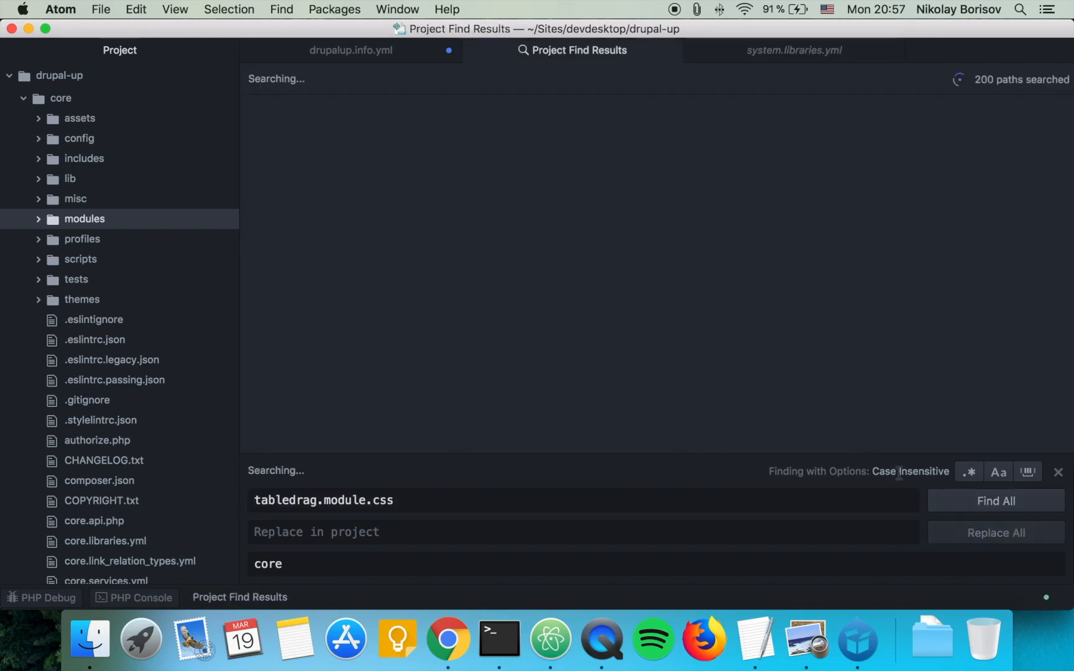
pyautogui.click(492, 128)
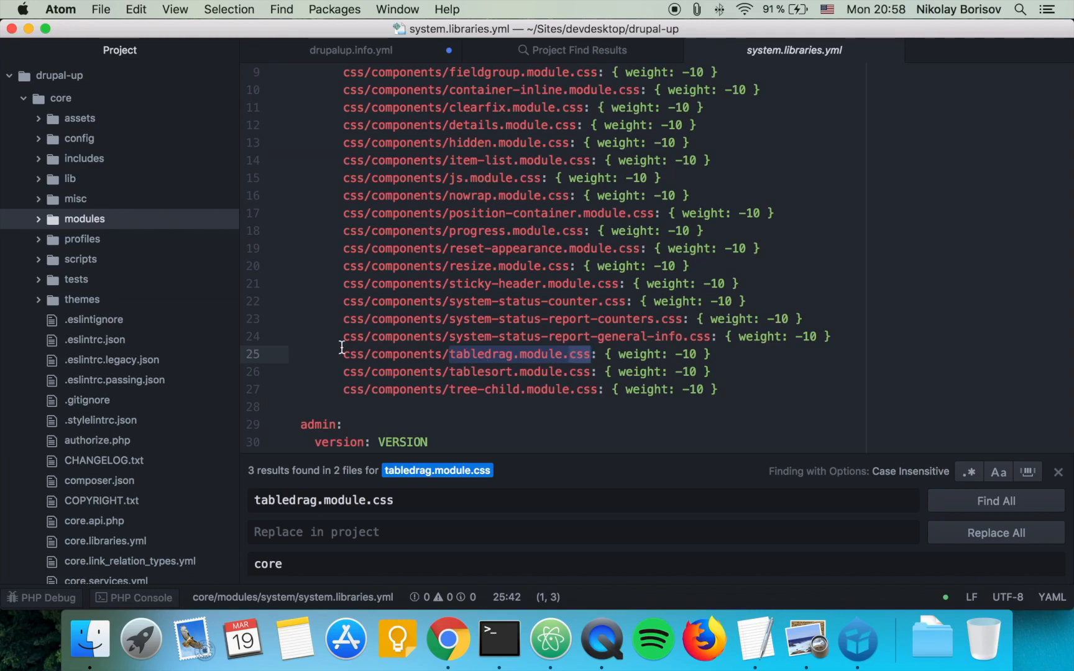
pyautogui.moveTo(594, 354); pyautogui.dragTo(346, 354)
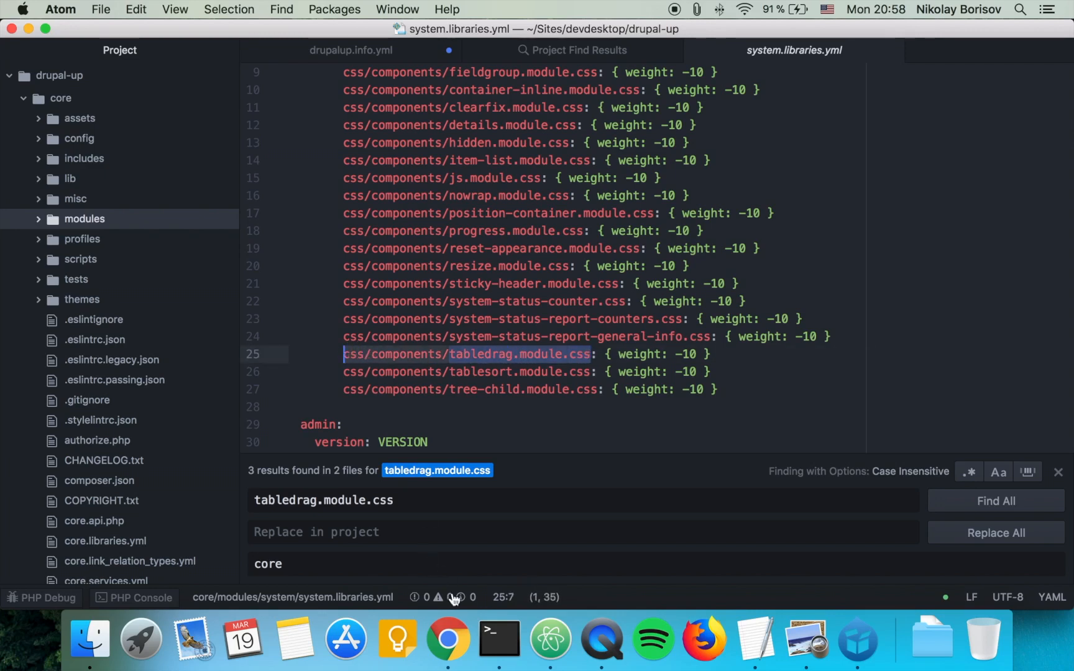
pyautogui.click(452, 640)
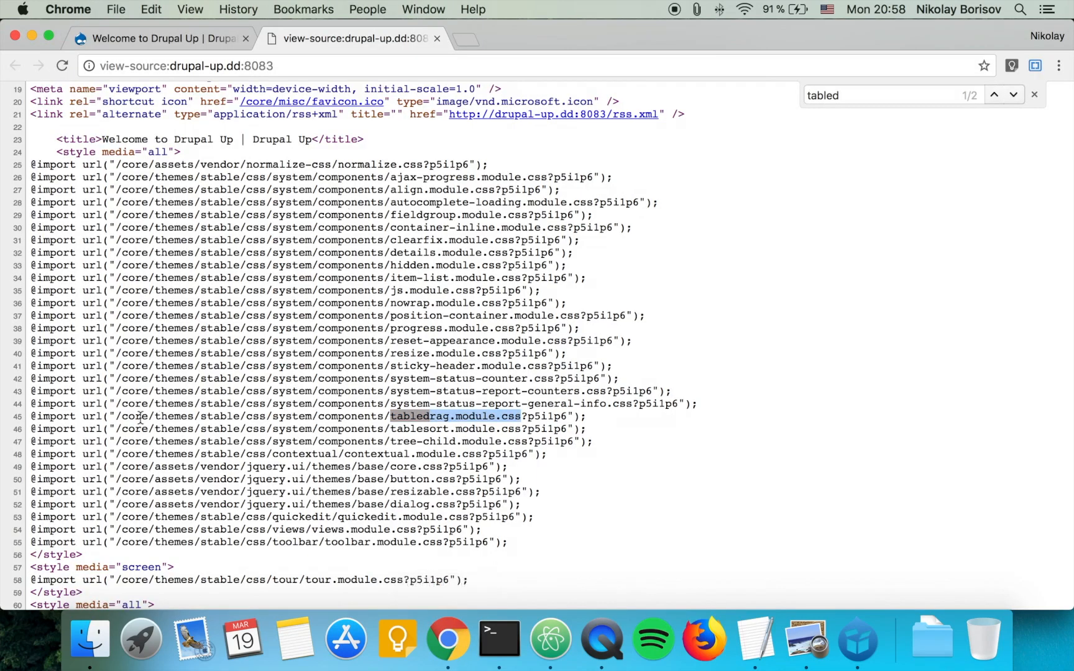
# Step: Copy the core/themes/stable tabledrag.module.css path from line 45 of the page source
pyautogui.moveTo(117, 416); pyautogui.dragTo(522, 417)
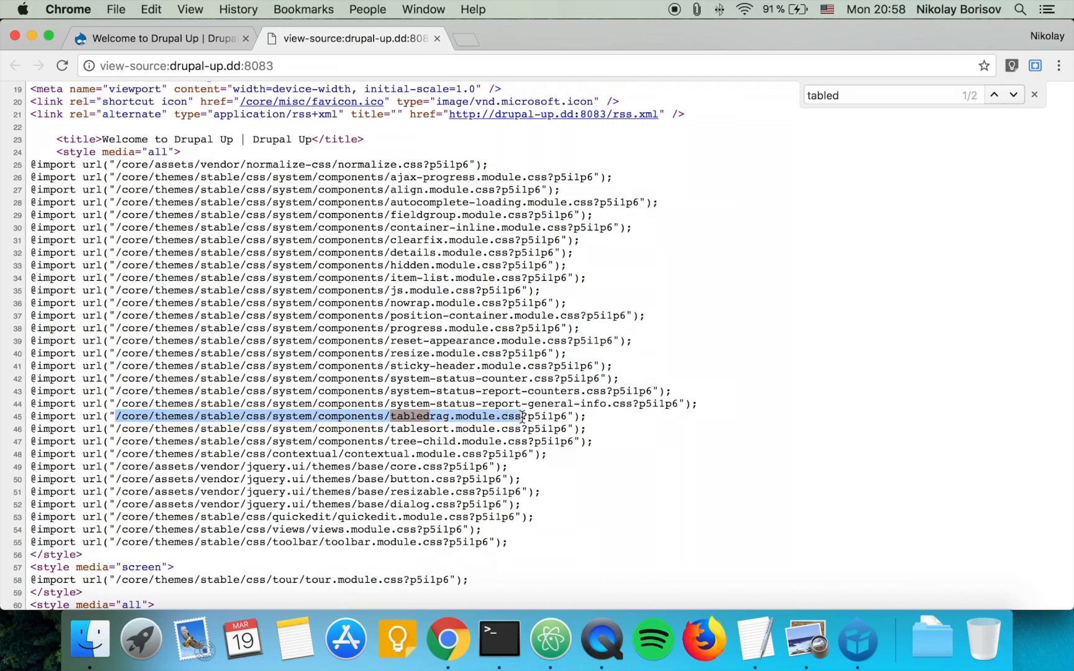
pyautogui.press('super+c')
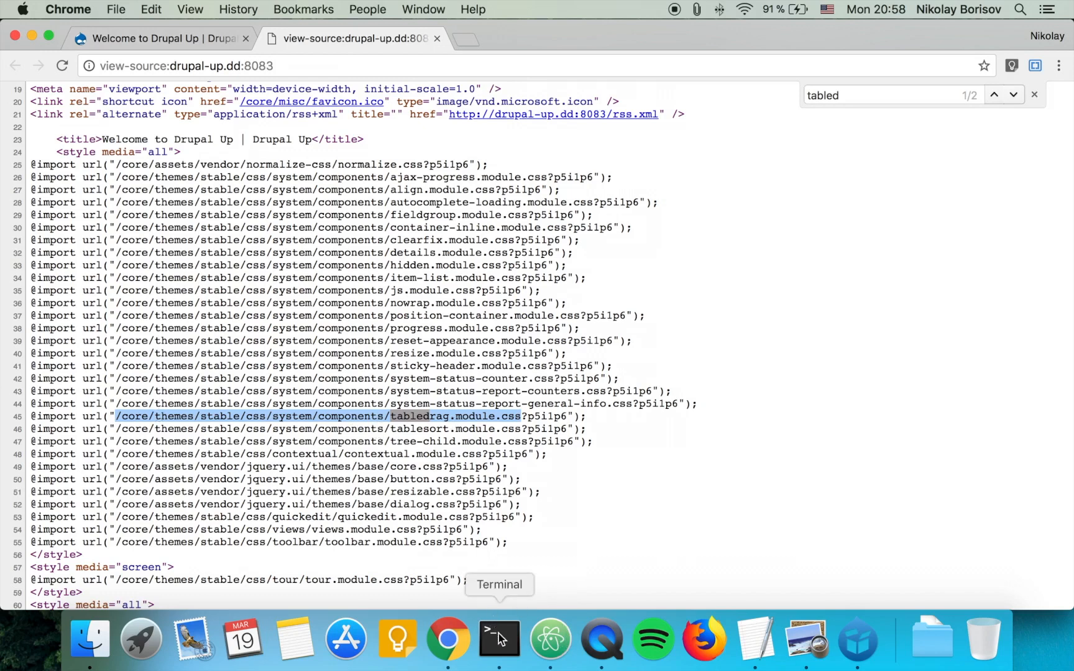
# Step: Paste the stable-theme tabledrag.module.css path as ': false' under component in drupalup.info.yml and save
pyautogui.click(551, 640)
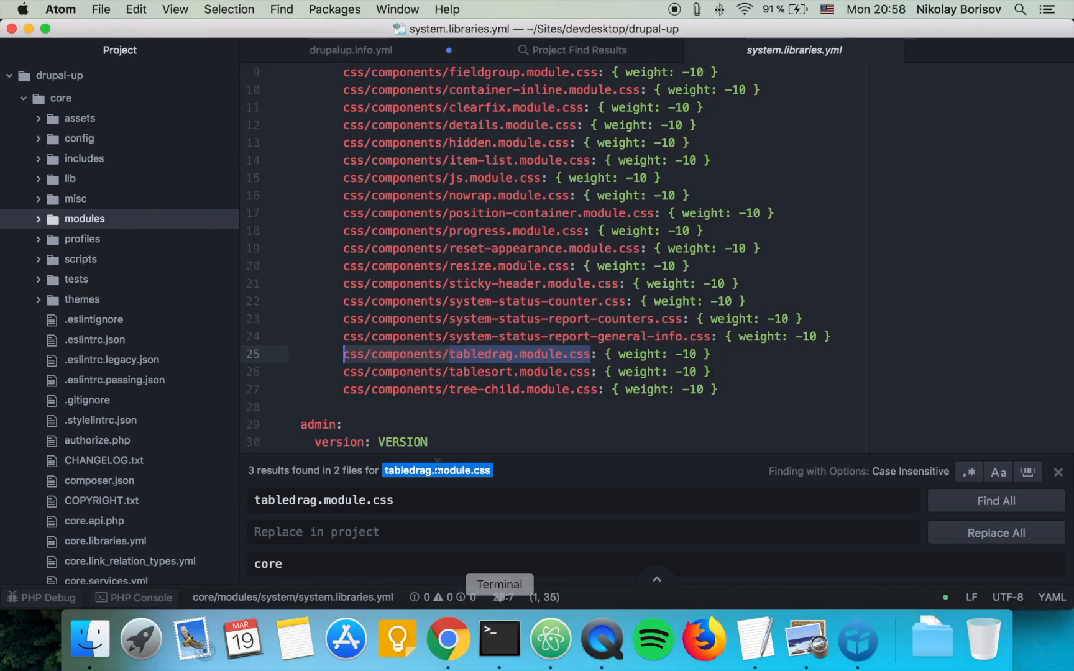
pyautogui.click(401, 55)
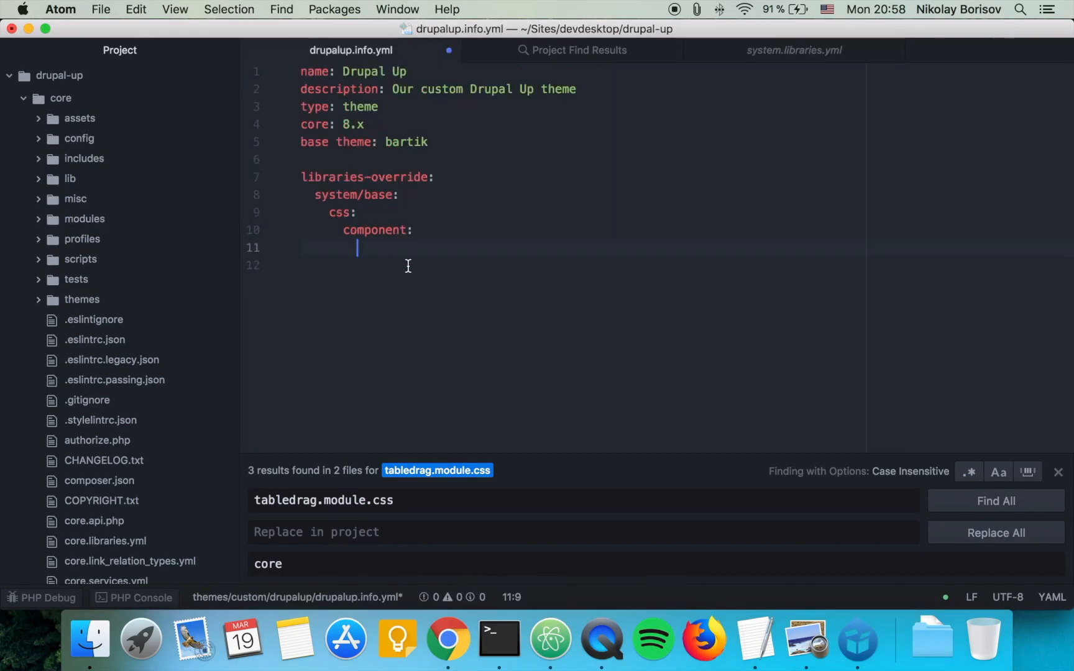
pyautogui.press('super+v')
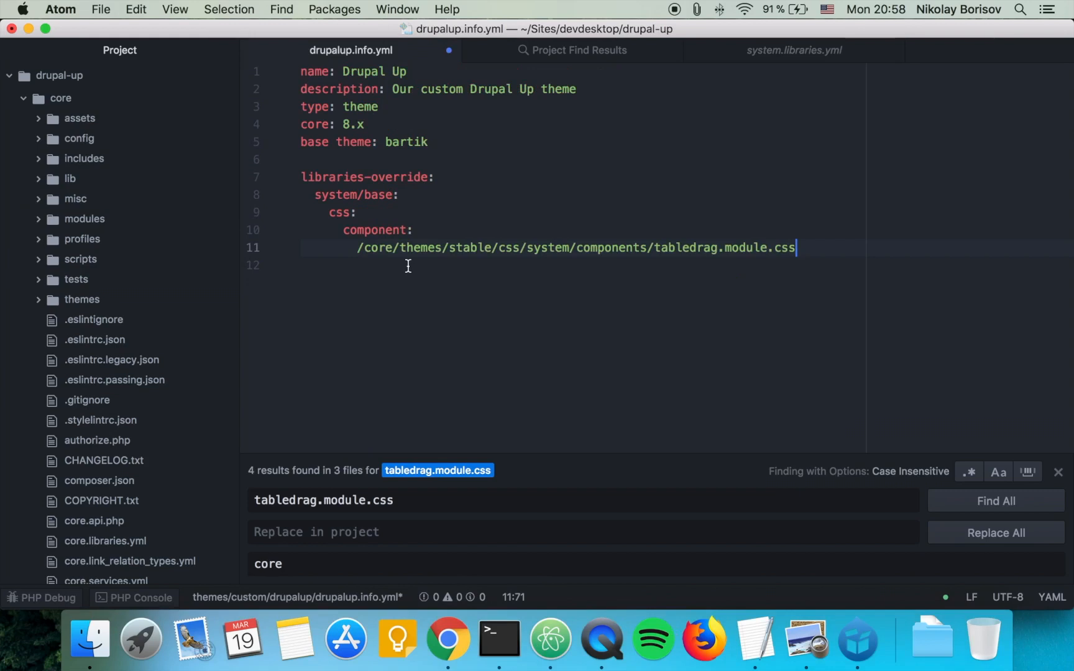
pyautogui.write(': ')
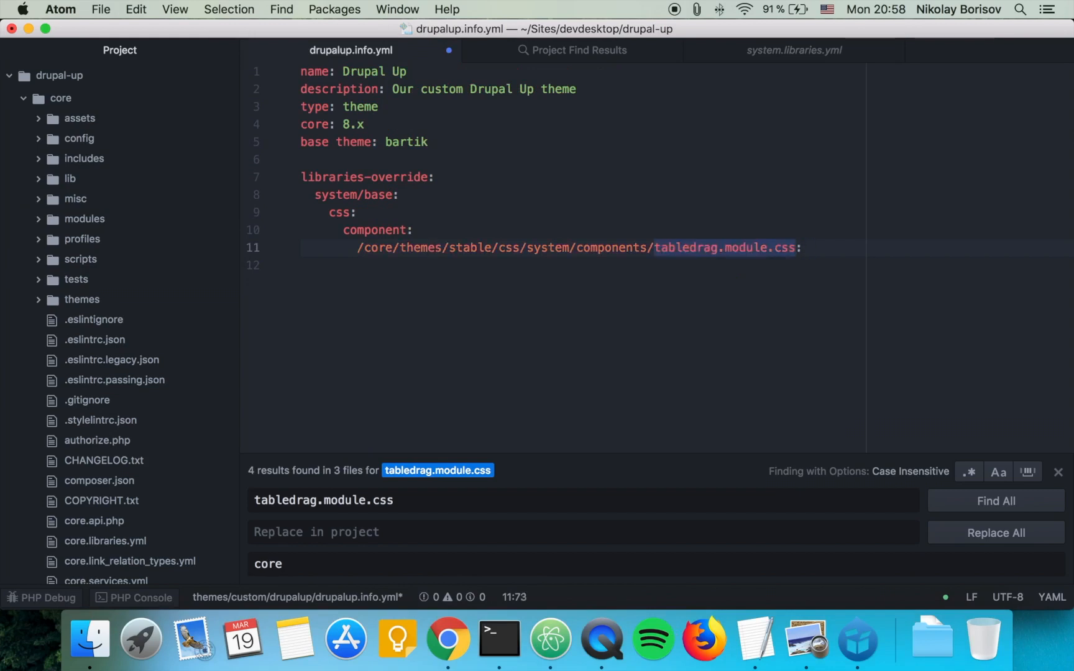
pyautogui.write('false')
pyautogui.press('super+s')
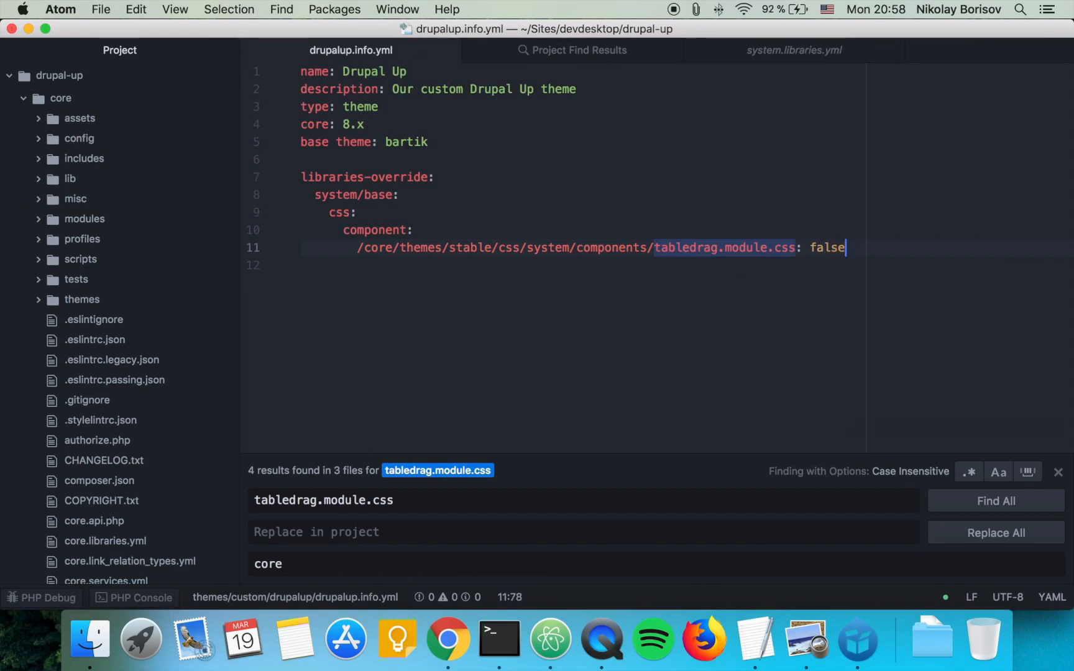
pyautogui.click(449, 640)
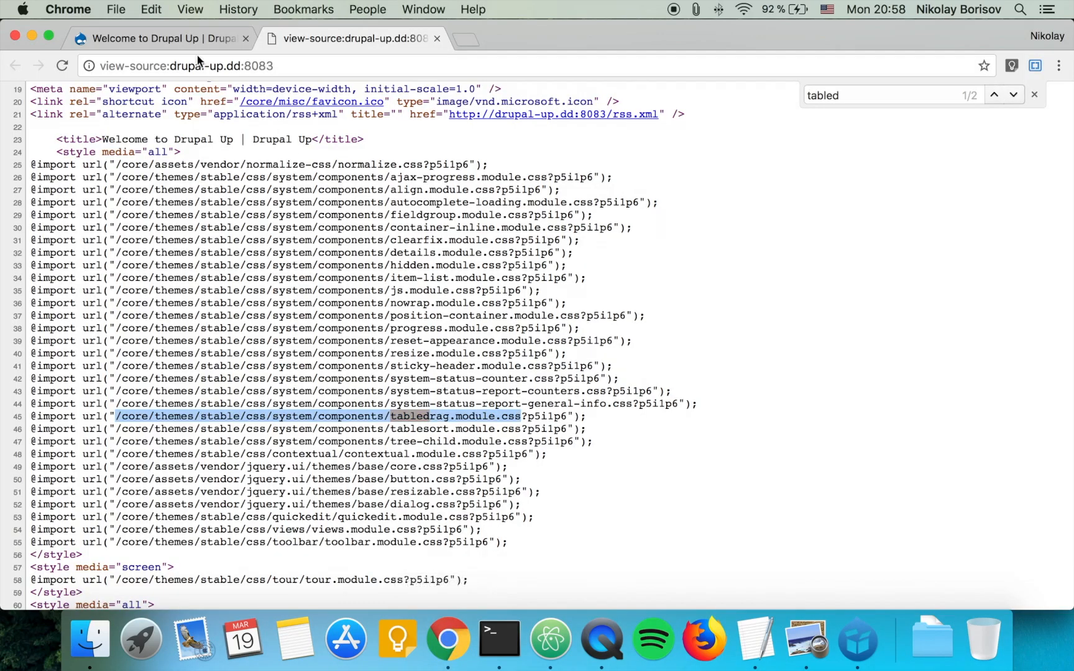
# Step: Return to the Drupal site, open Appearance and close the page-source tab
pyautogui.click(198, 38)
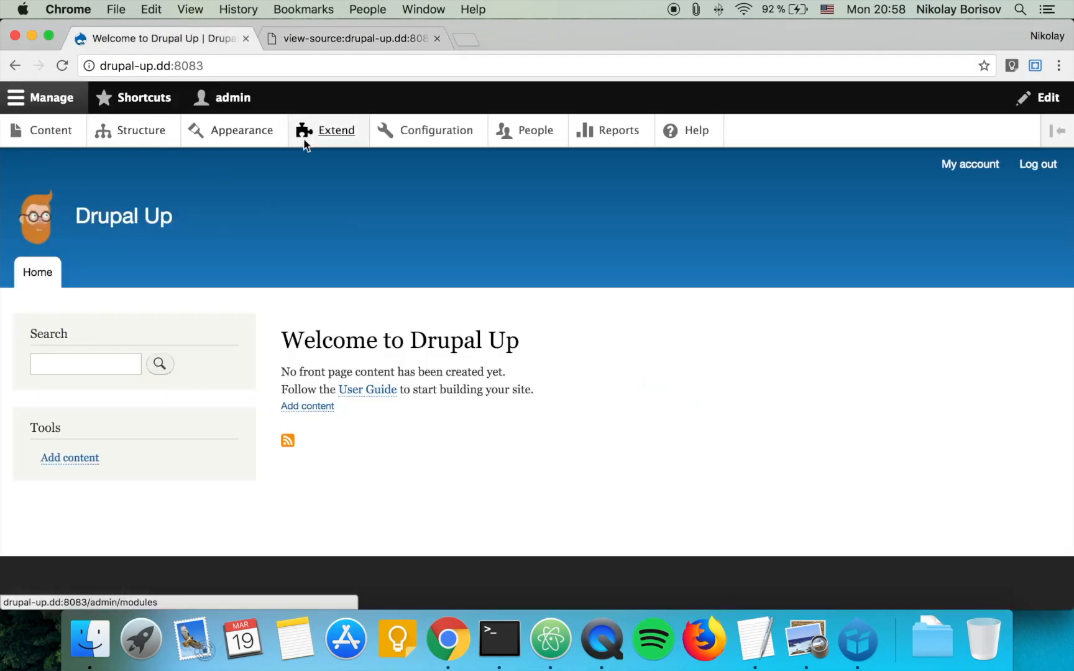
pyautogui.click(239, 138)
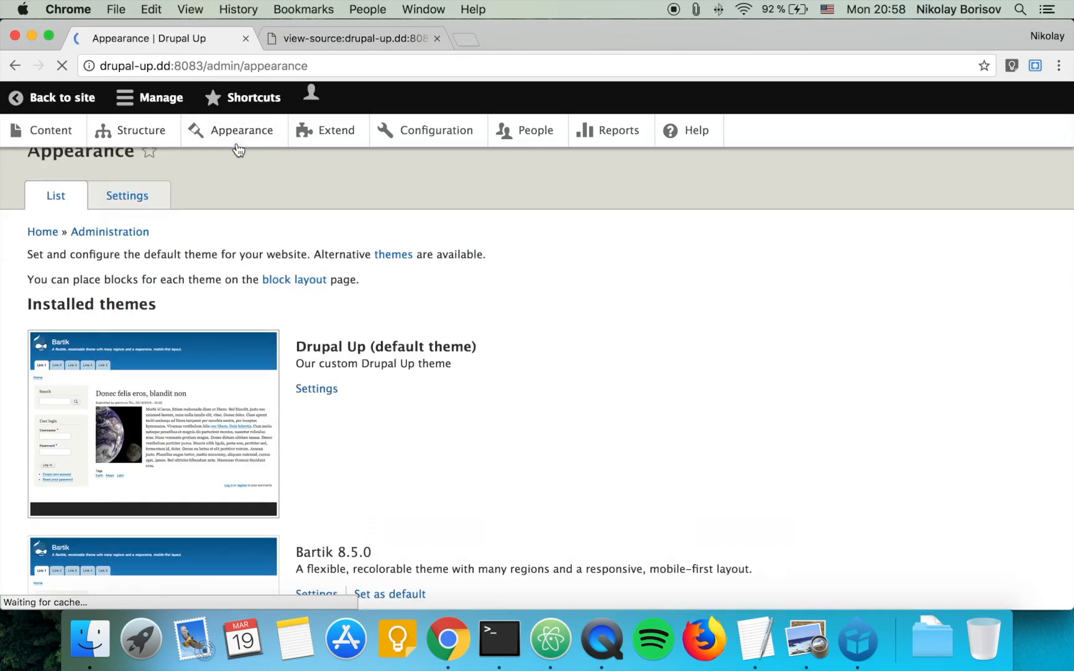
pyautogui.scroll(-3, 358, 360)
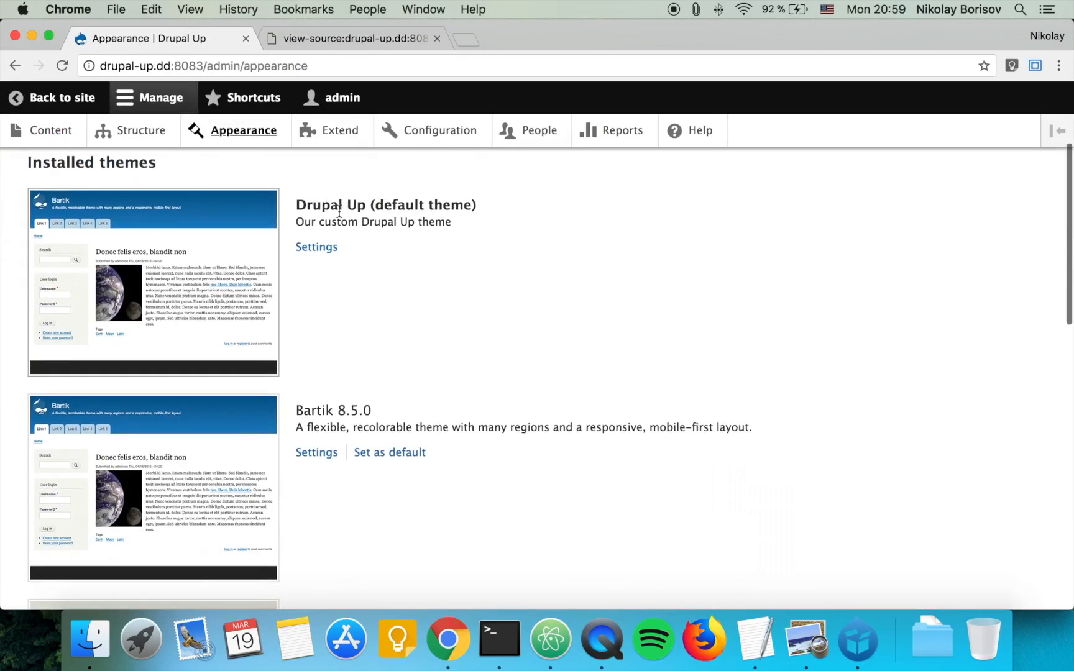
pyautogui.click(437, 38)
# Step: Clear all caches from Configuration > Performance
pyautogui.click(440, 130)
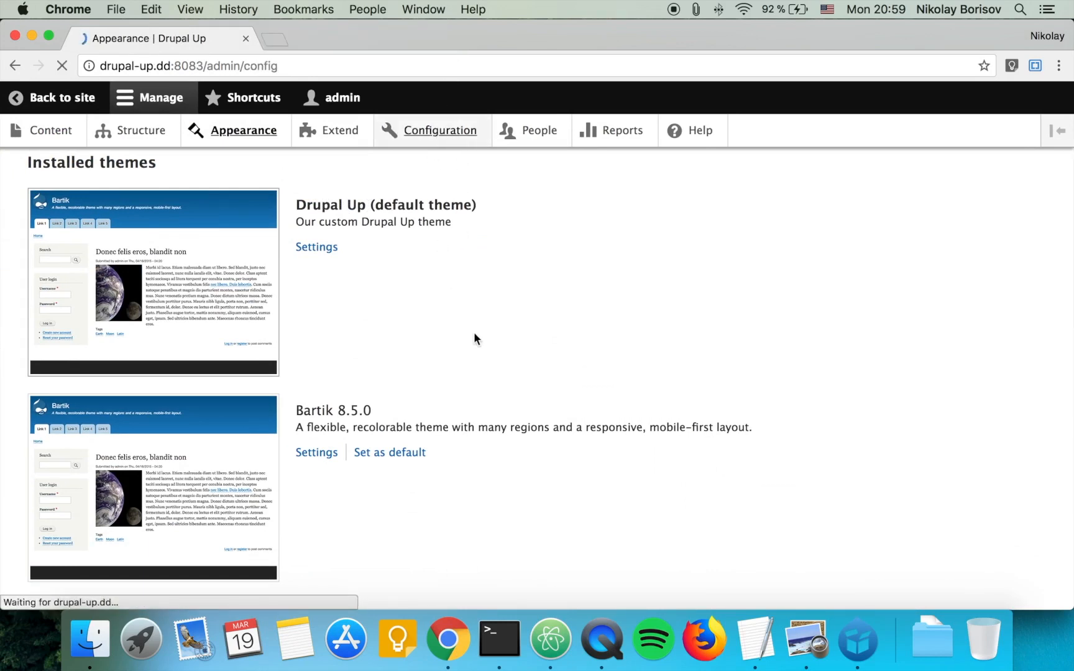
pyautogui.scroll(-5, 269, 442)
pyautogui.scroll(-2, 235, 377)
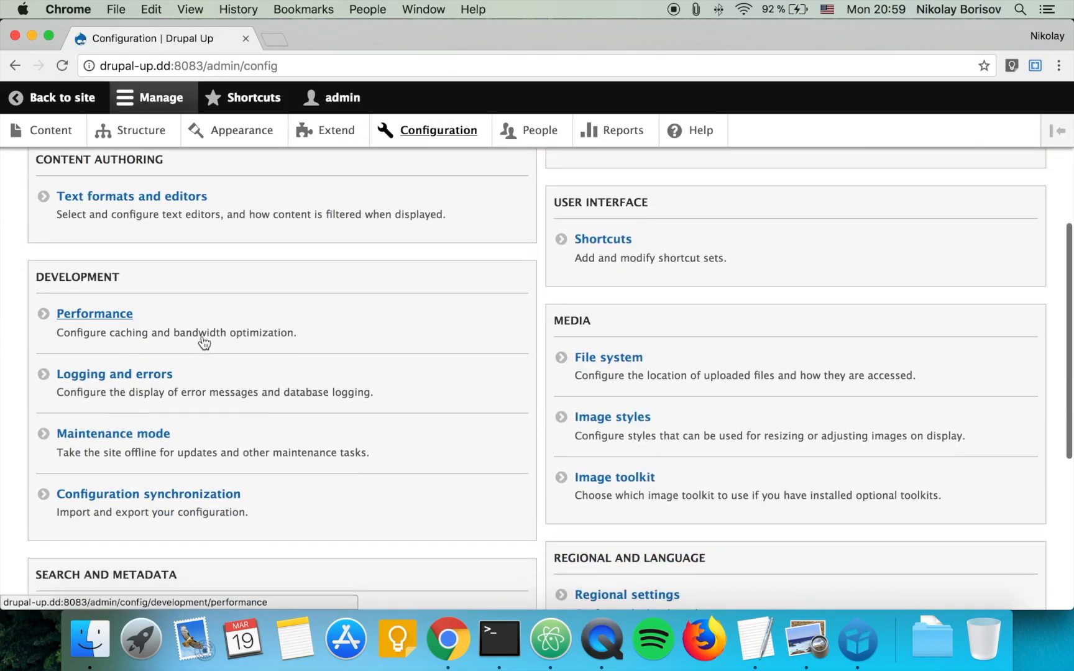
pyautogui.click(95, 314)
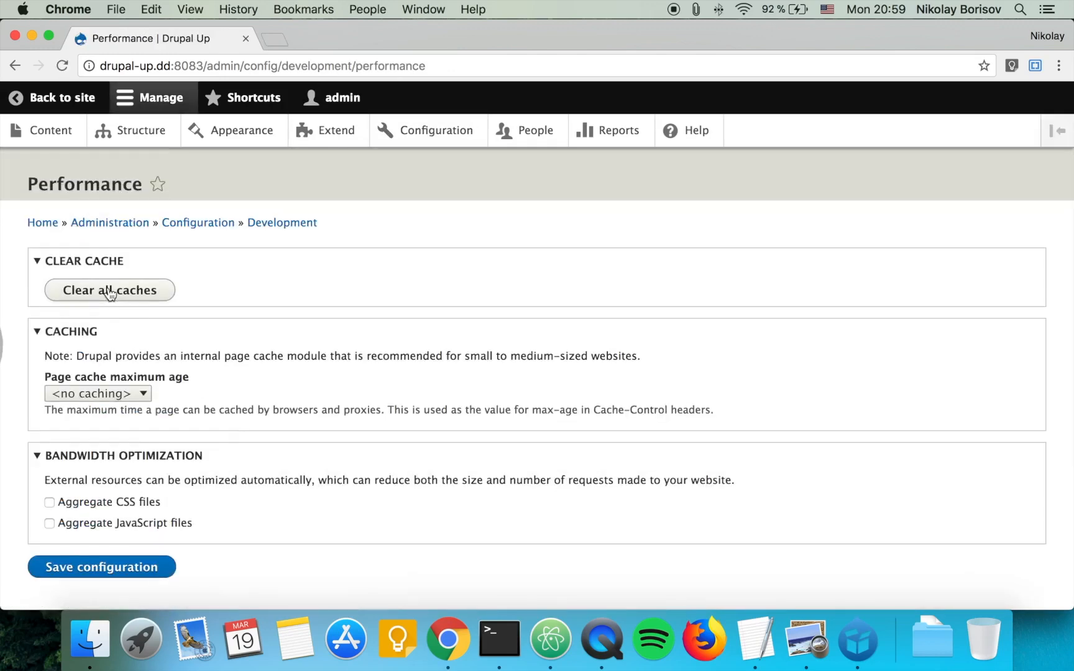
pyautogui.click(109, 290)
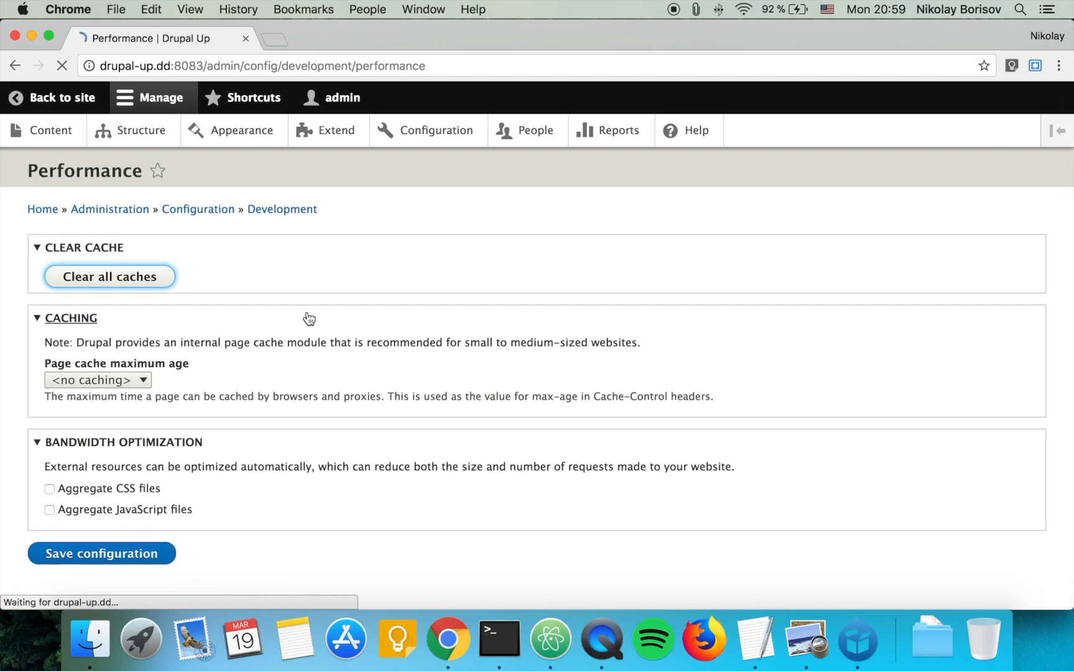
# Step: Return to the front page and bring up its page source with a text search
pyautogui.click(51, 98)
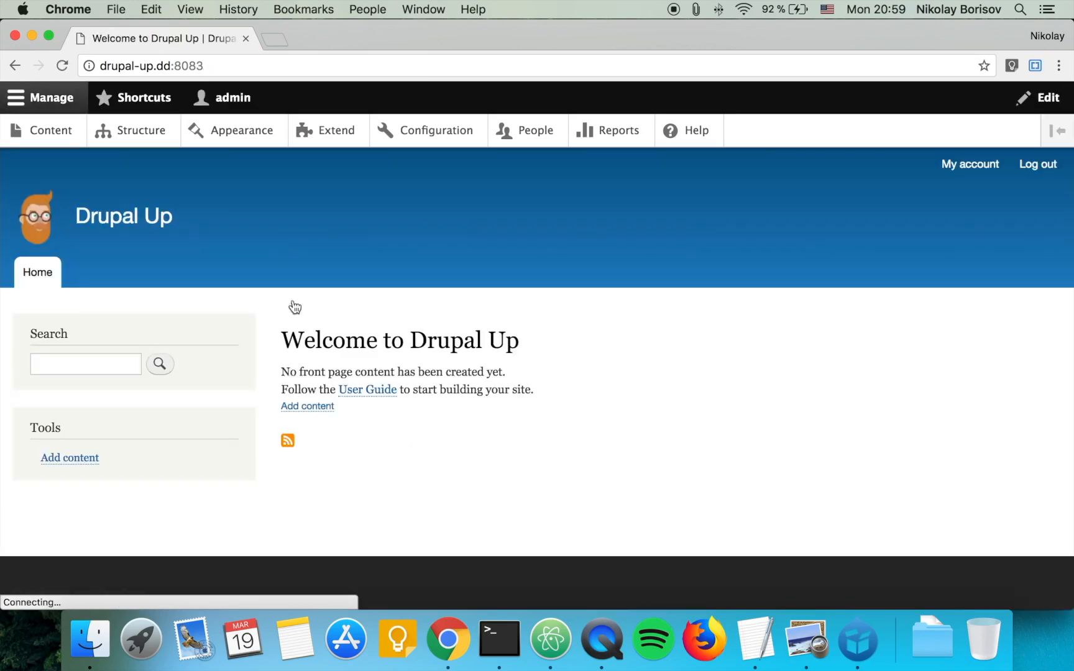
pyautogui.rightClick(322, 234)
pyautogui.click(385, 438)
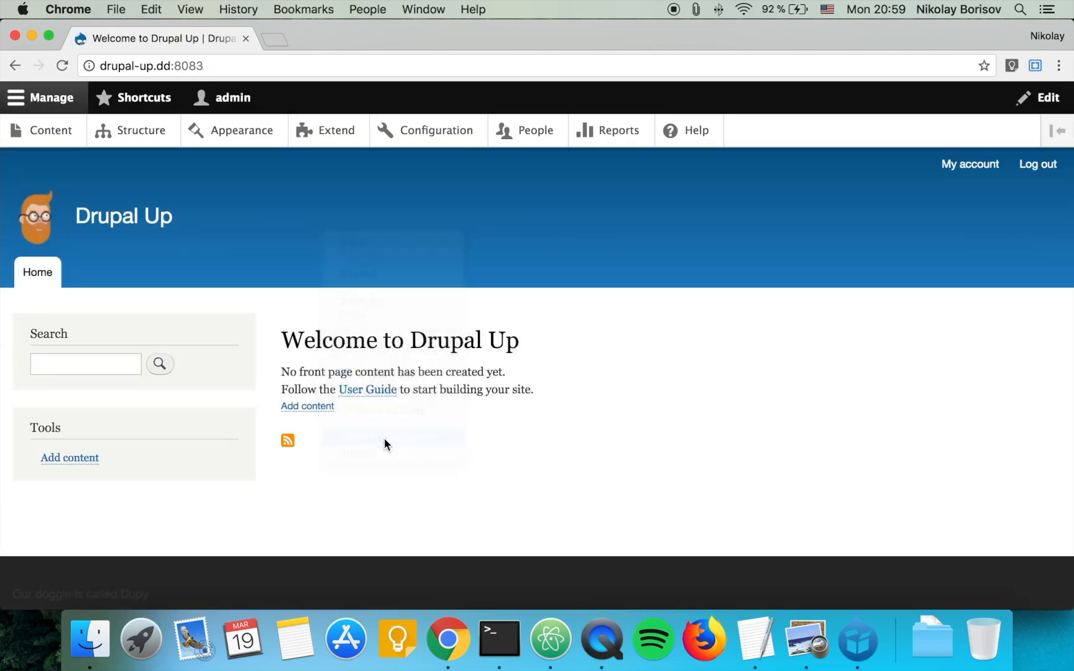
pyautogui.press('super+f')
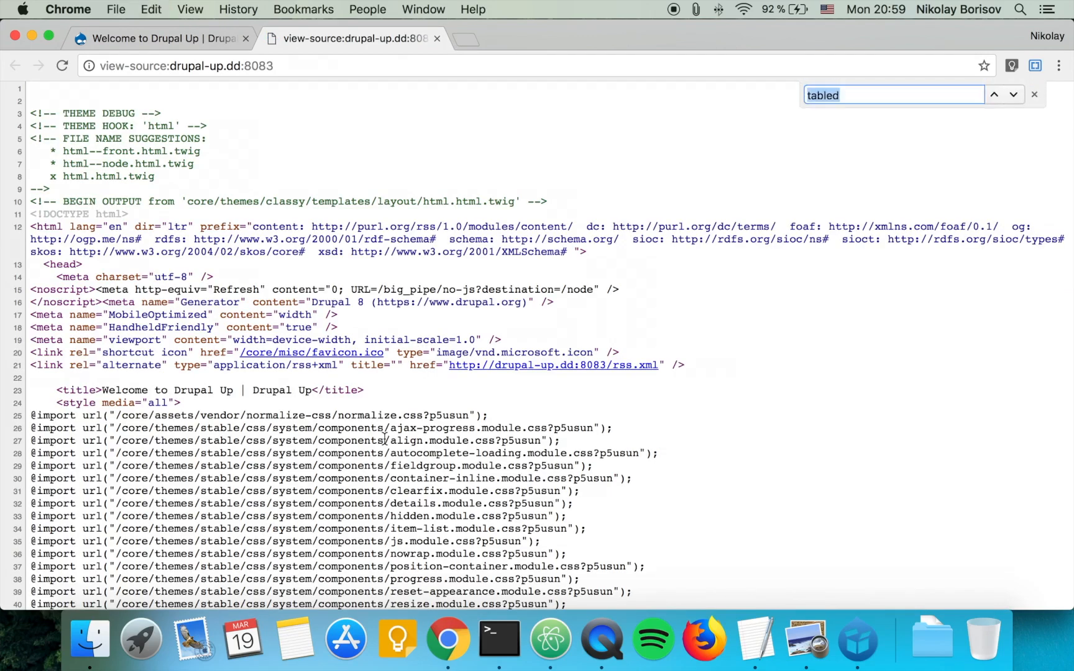
# Step: Search the source for tabledrag.module.css, trimmed from the pasted path, confirming zero matches
pyautogui.press('super+v')
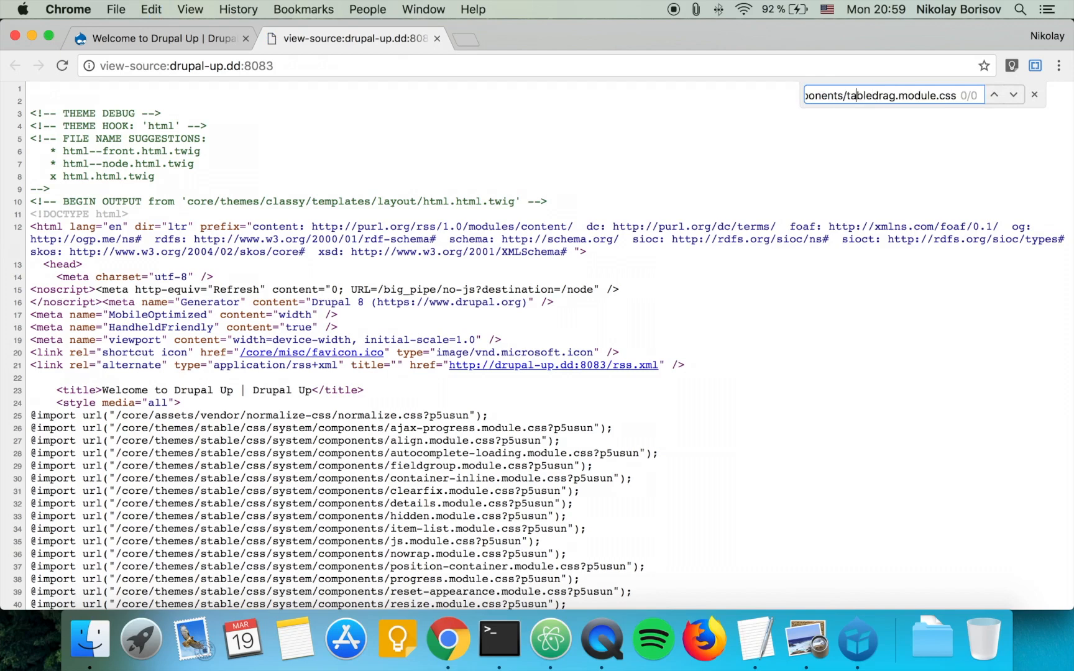
pyautogui.press('shift+super+Left')
pyautogui.press('BackSpace')
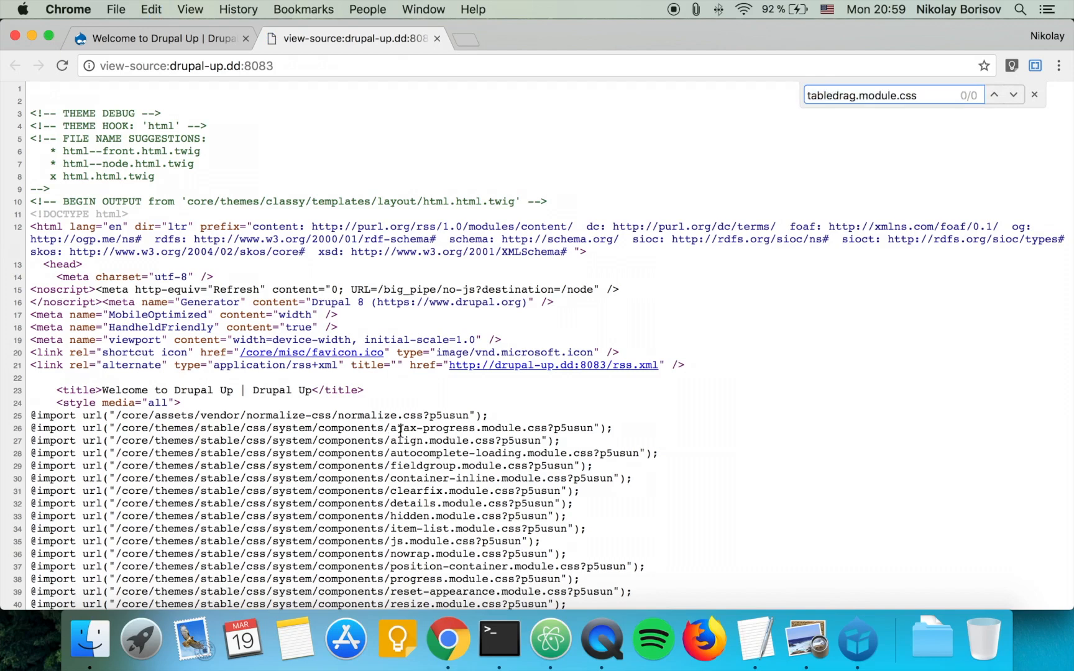
pyautogui.click(552, 642)
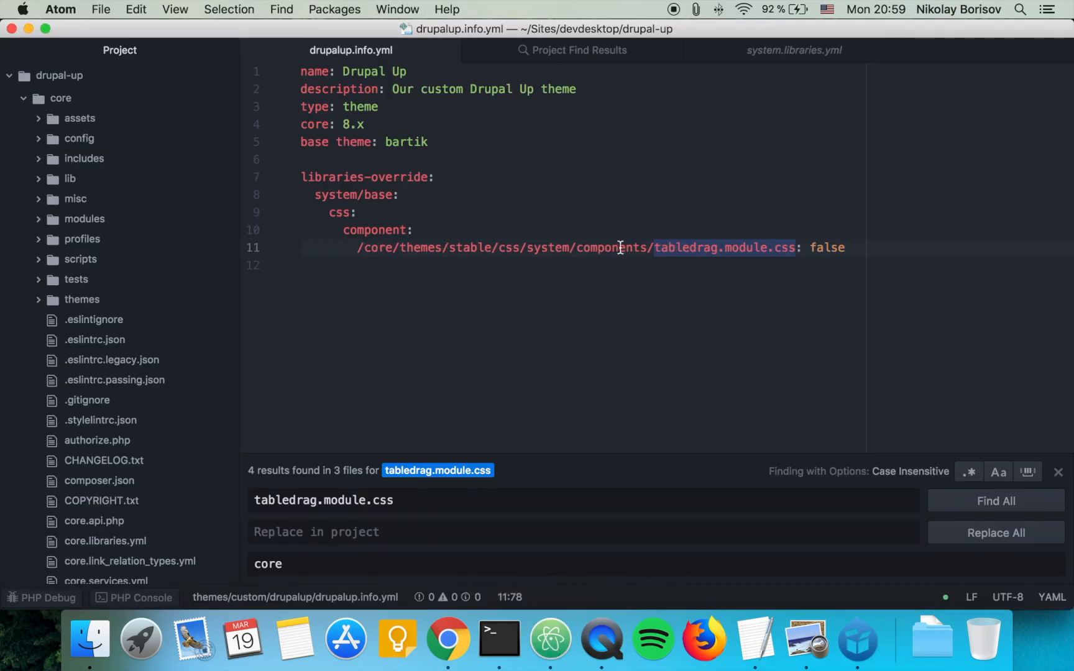
# Step: Close the Project Find results and bring Chrome's page source back to front
pyautogui.click(1058, 471)
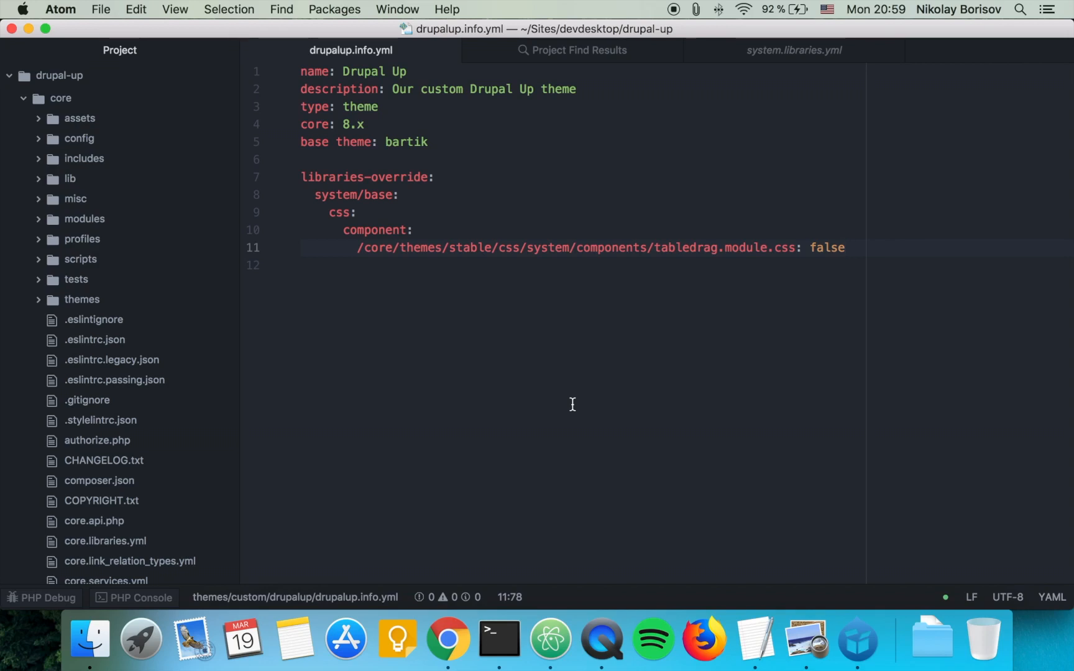
pyautogui.click(463, 640)
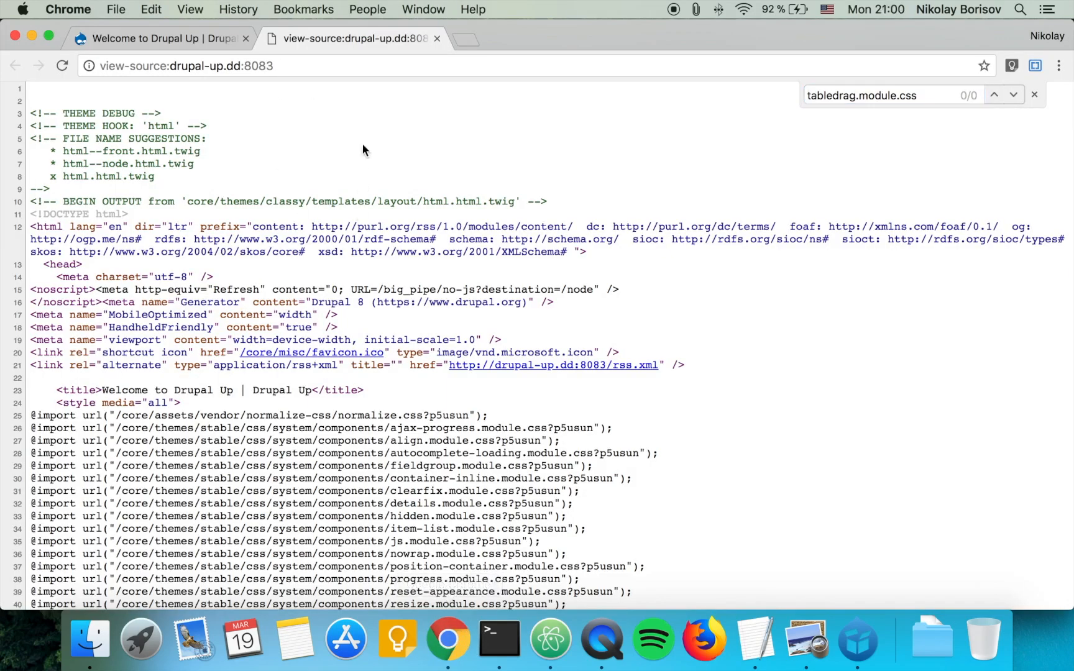
# Step: Search the source for '.css' and copy the sticky-header.module.css name on line 41
pyautogui.press('super+f')
pyautogui.write('.')
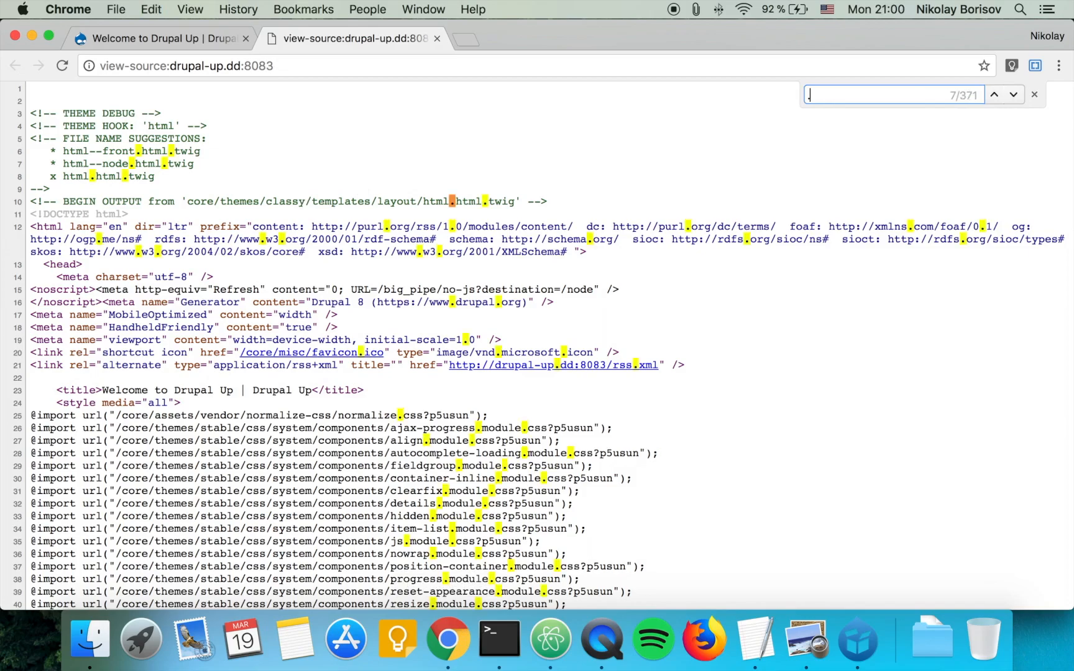
pyautogui.write('css')
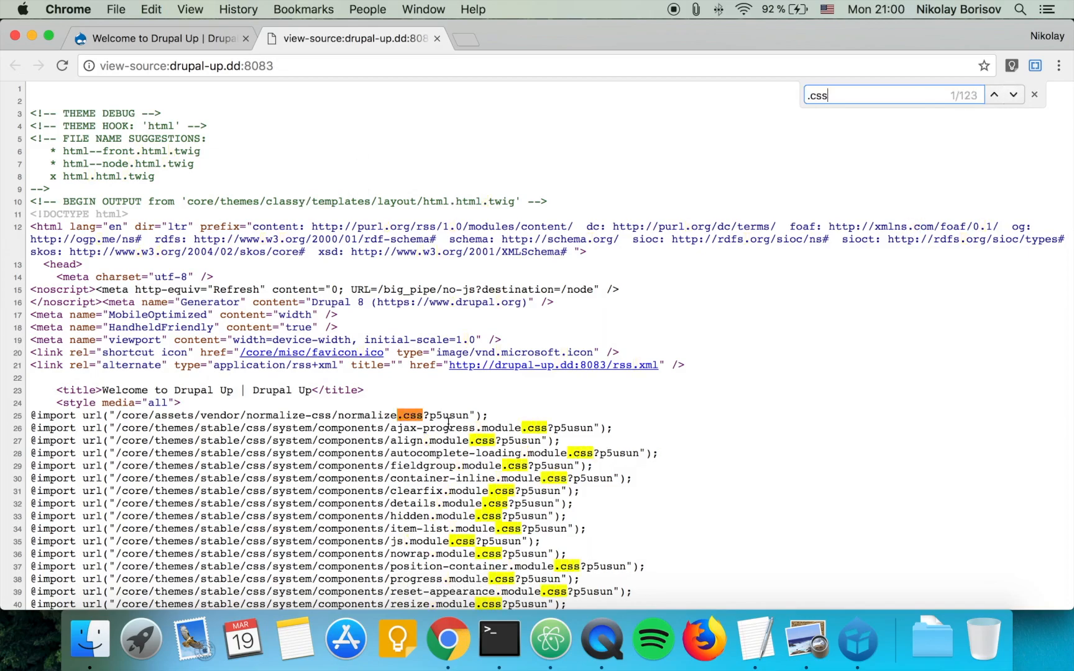
pyautogui.scroll(-5, 447, 426)
pyautogui.scroll(-5, 447, 425)
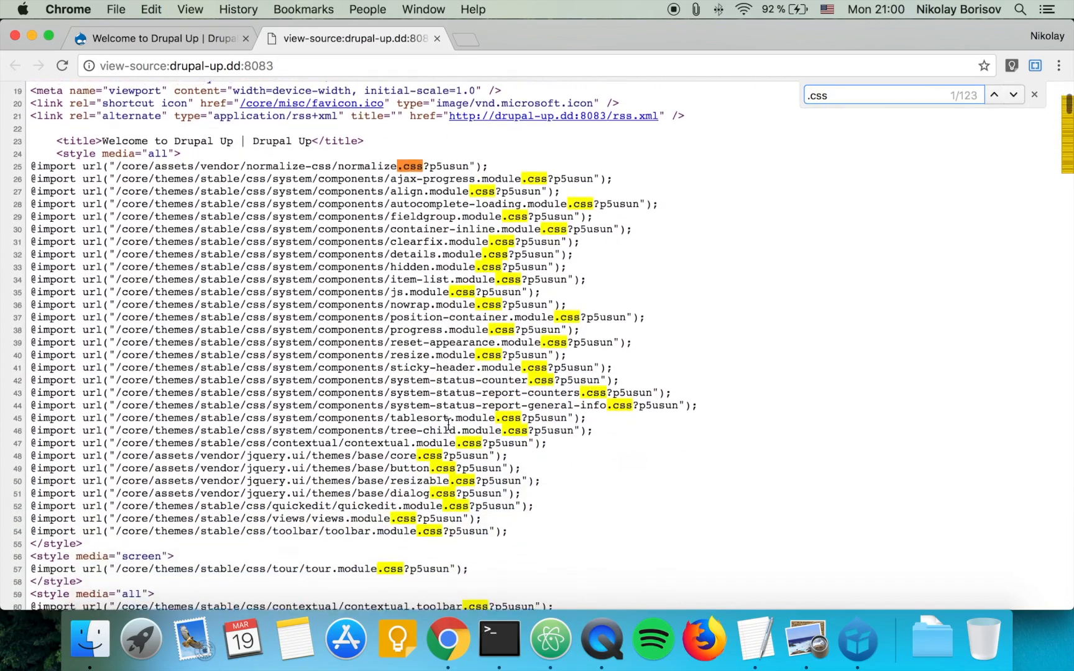
pyautogui.scroll(-1, 447, 425)
pyautogui.scroll(1, 447, 425)
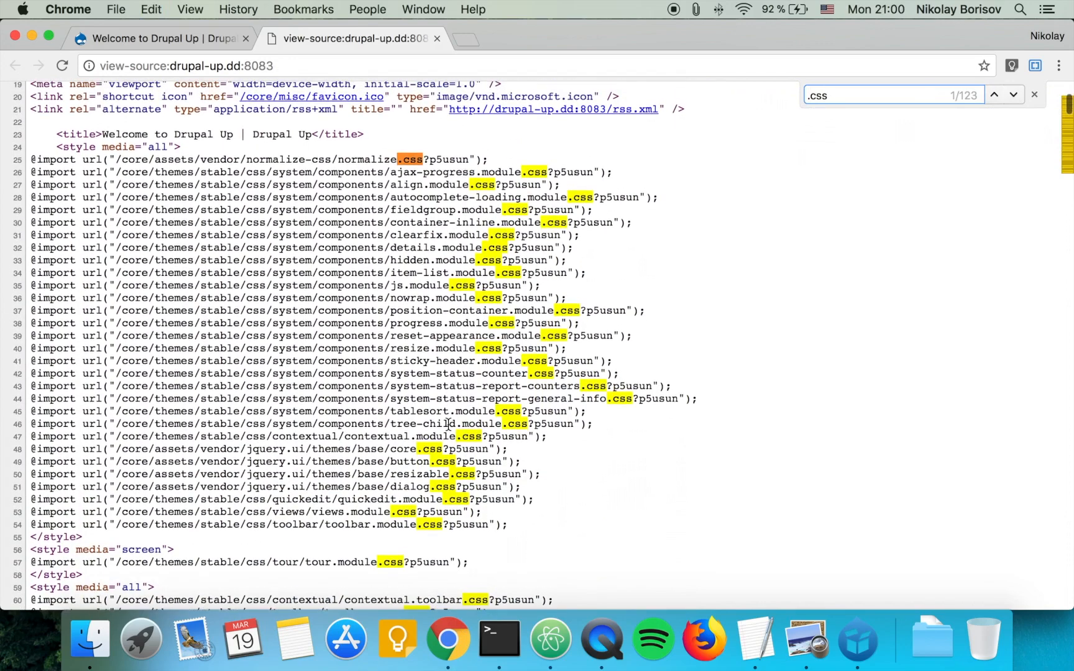
pyautogui.moveTo(391, 361); pyautogui.dragTo(590, 360)
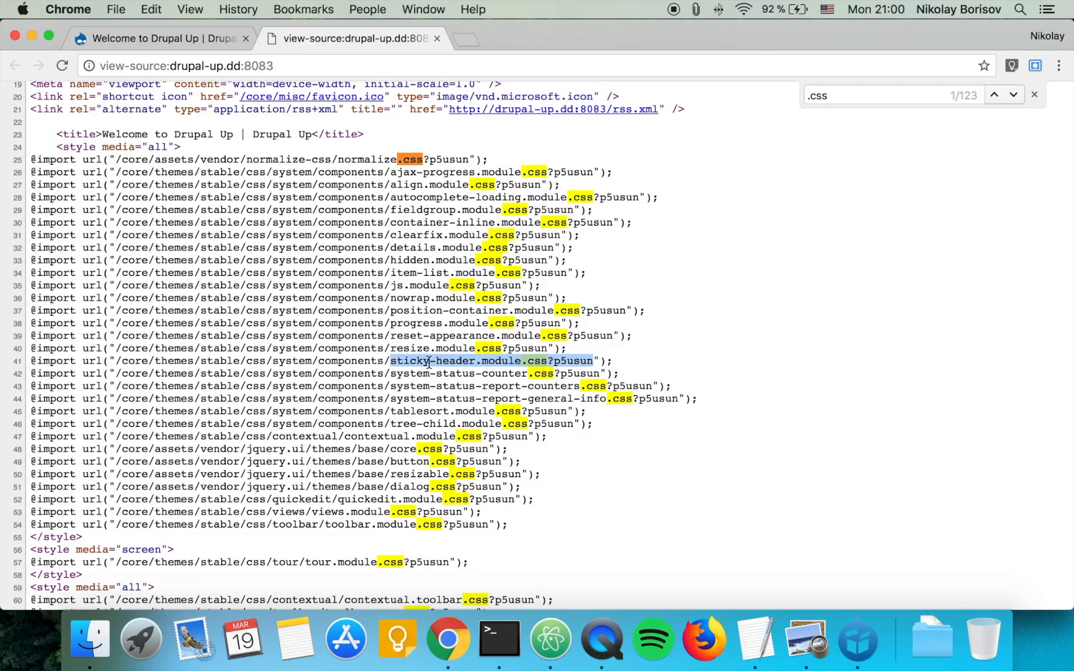
pyautogui.click(428, 363)
pyautogui.moveTo(548, 360); pyautogui.dragTo(393, 360)
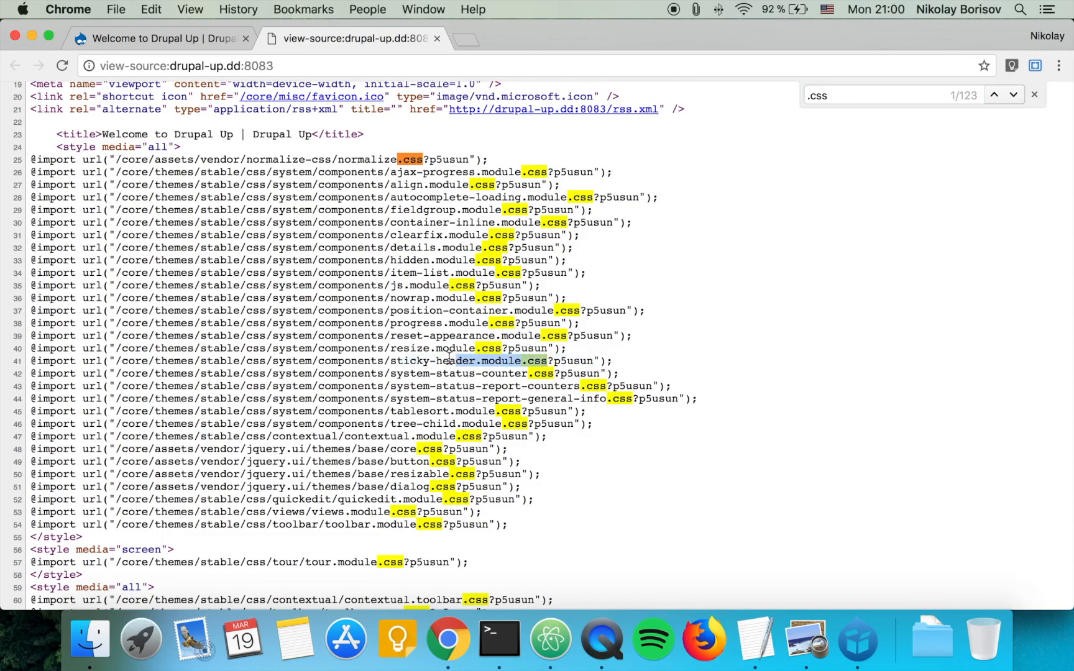
pyautogui.rightClick(411, 363)
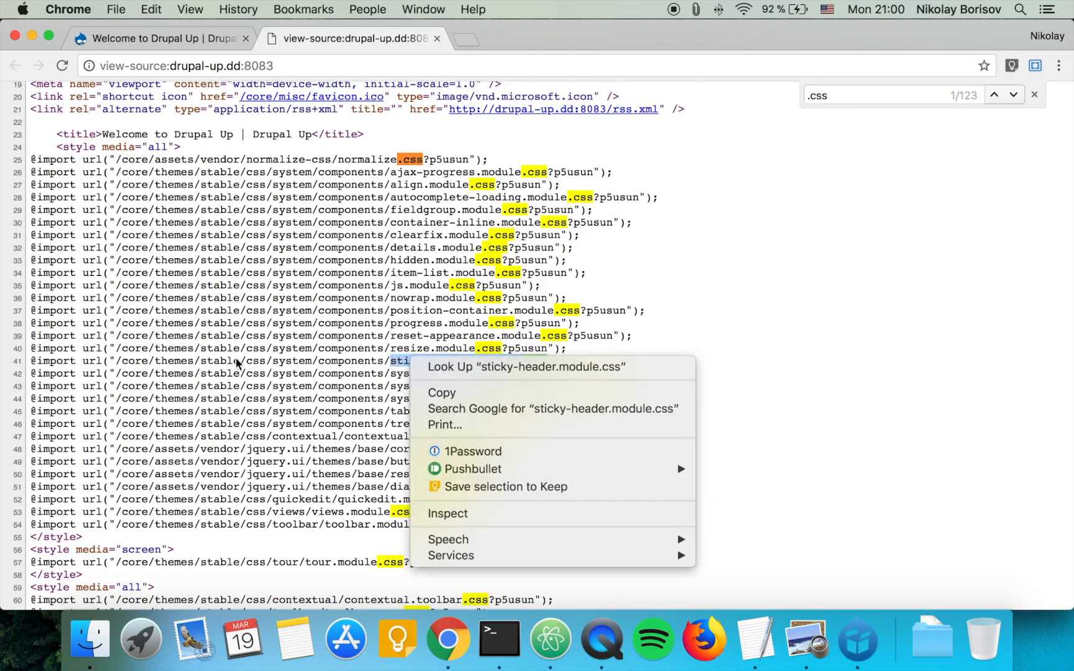
pyautogui.press('Escape')
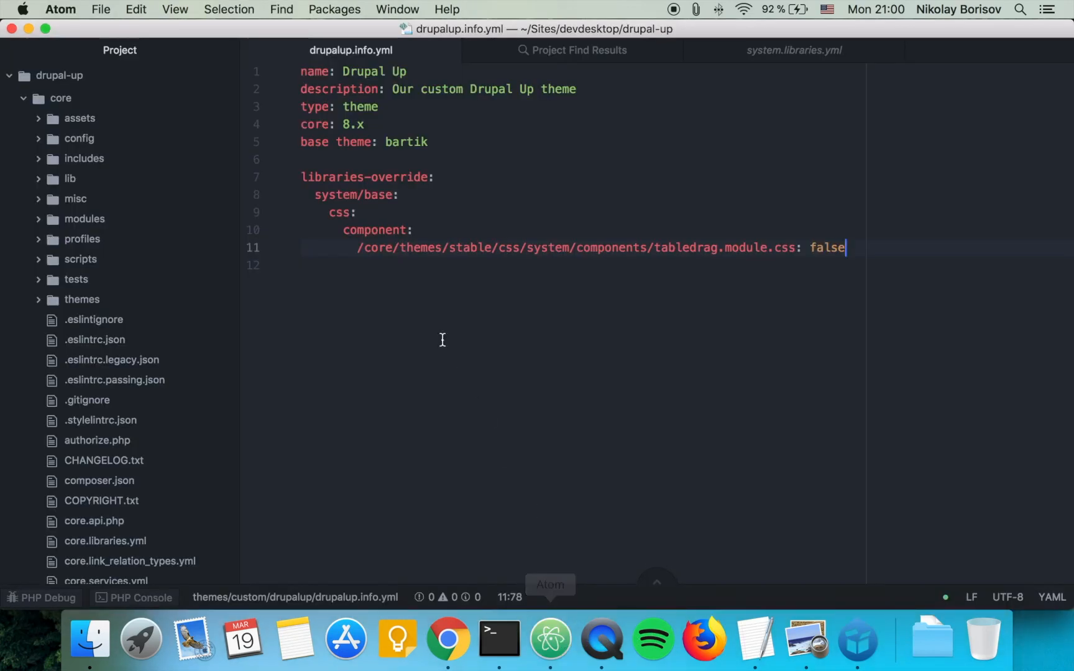
# Step: Review the system/base override and empty line 12 in drupalup.info.yml, then switch to Chrome
pyautogui.click(363, 267)
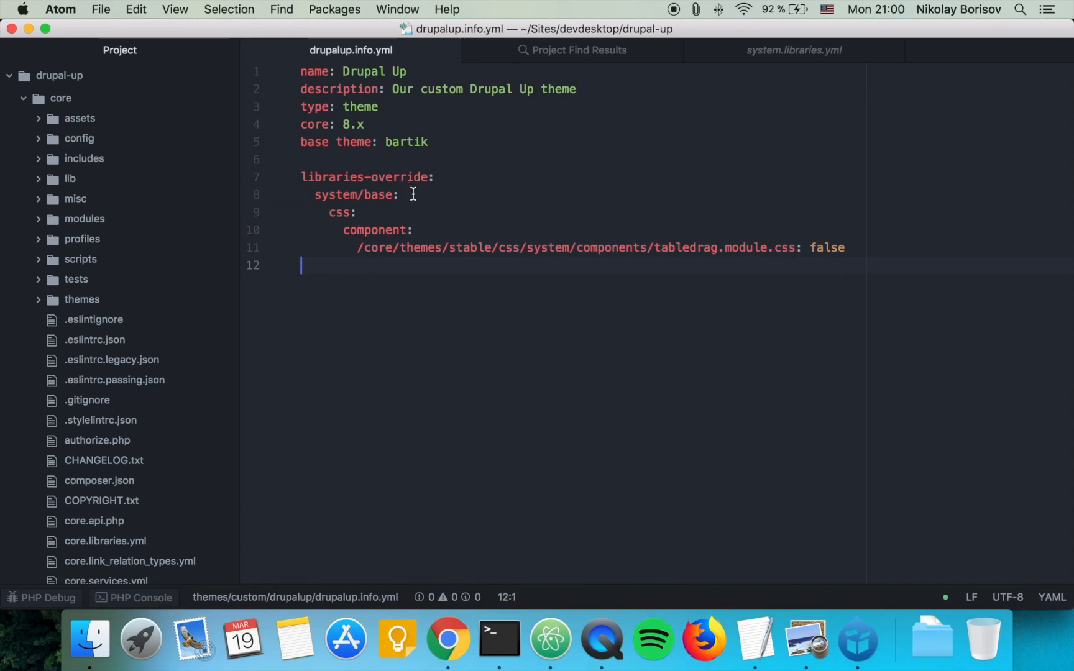
pyautogui.moveTo(308, 194); pyautogui.dragTo(402, 194)
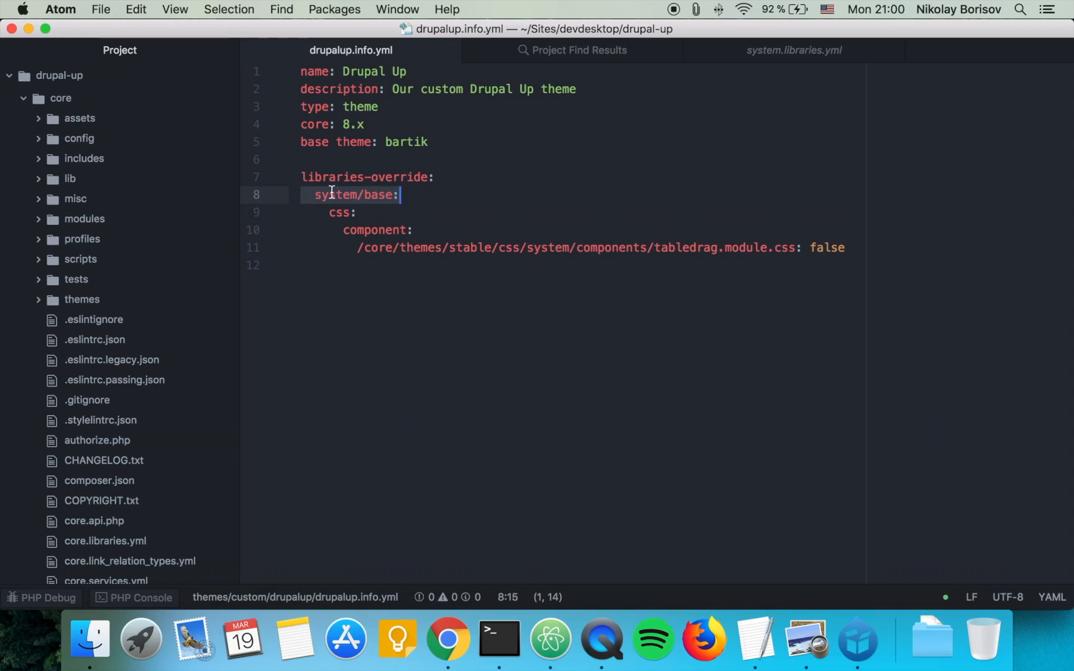
pyautogui.click(368, 265)
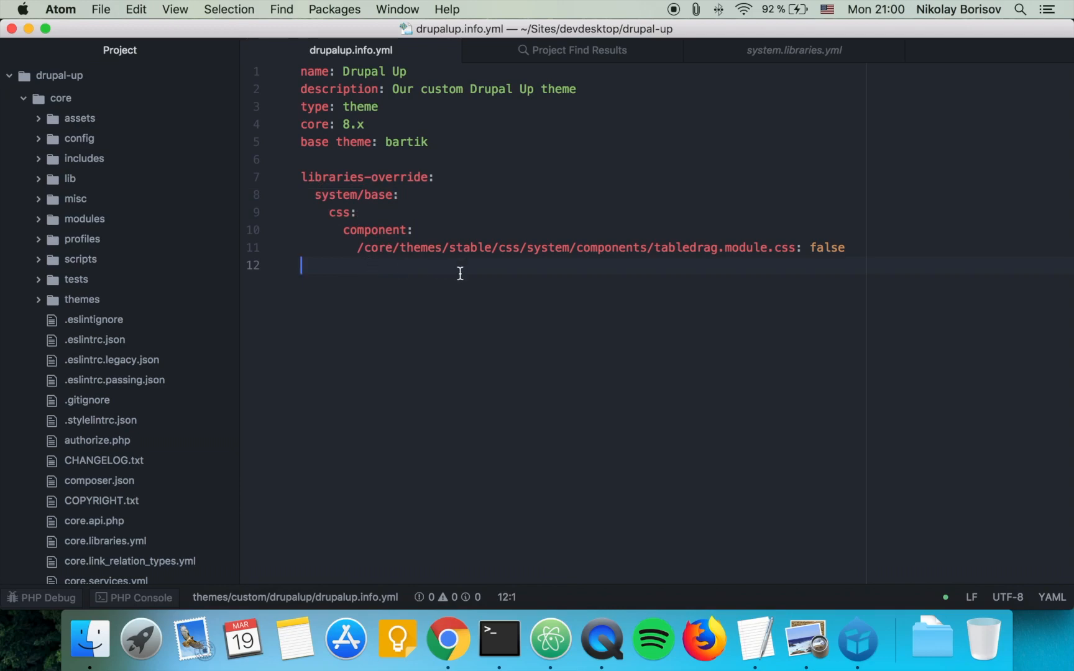
pyautogui.press('super+Tab')
pyautogui.press('super+Tab')
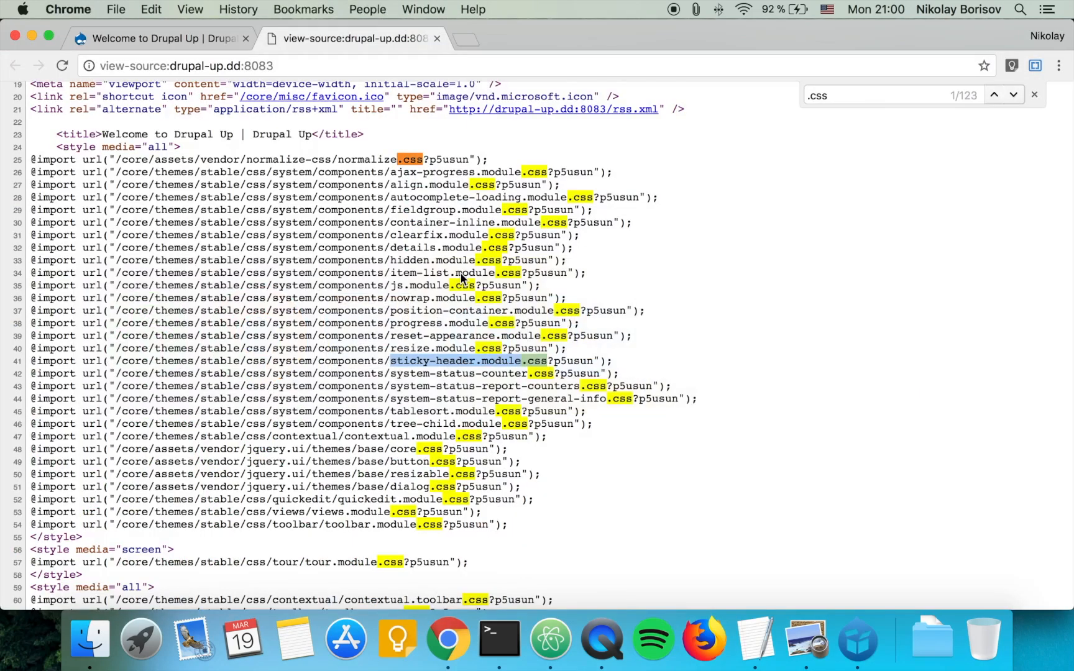
# Step: Copy the full stable-theme sticky-header.module.css import path from line 41 and return to Atom
pyautogui.click(413, 359)
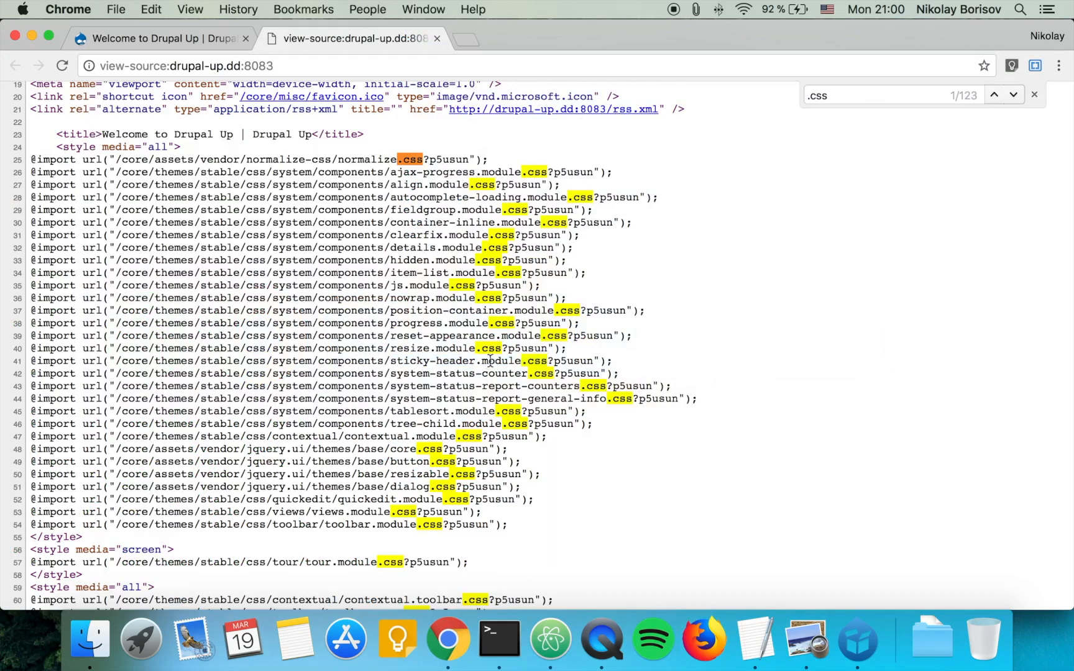
pyautogui.moveTo(548, 361); pyautogui.dragTo(117, 360)
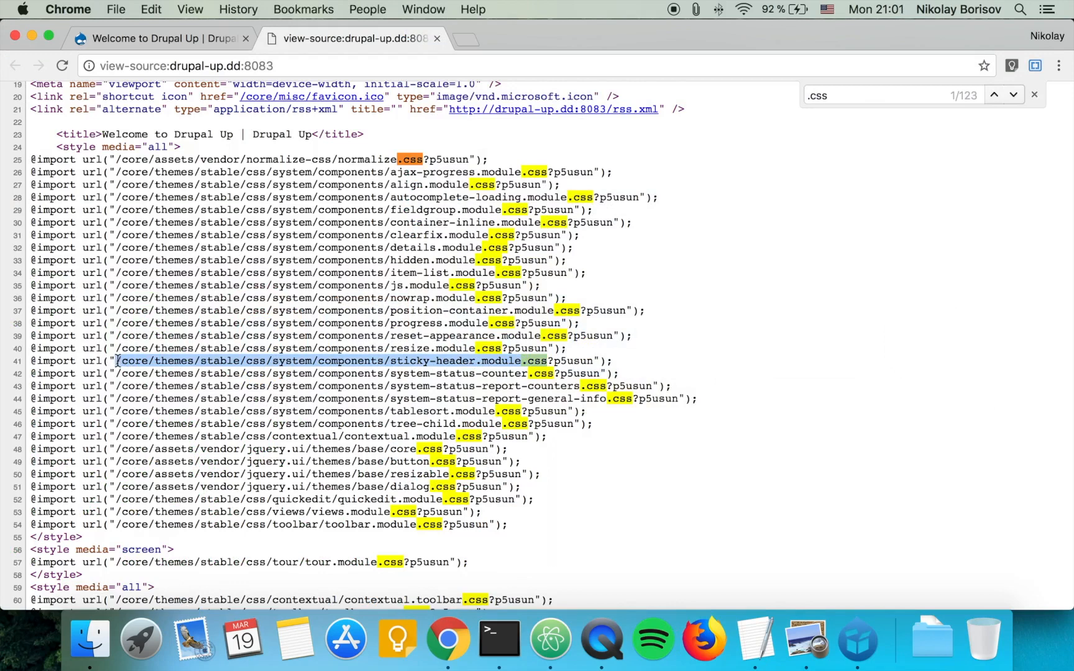
pyautogui.press('super+c')
pyautogui.press('super+Tab')
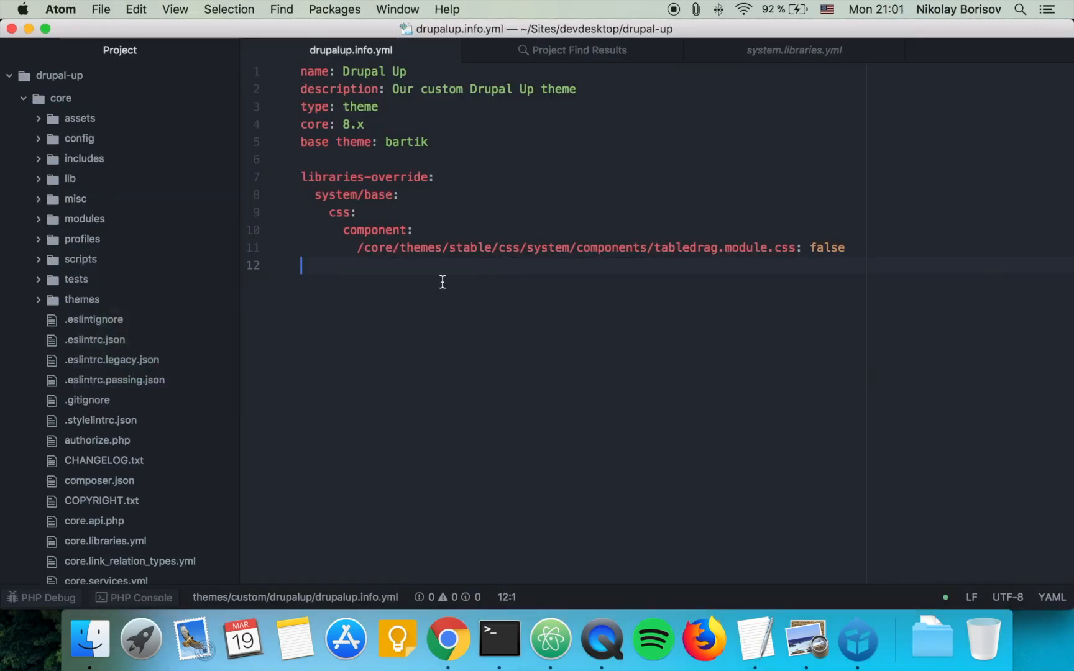
# Step: Paste the sticky-header.module.css path on line 12, indented under the tabledrag entry, ending with a colon
pyautogui.press('super+v')
pyautogui.press('super+Left')
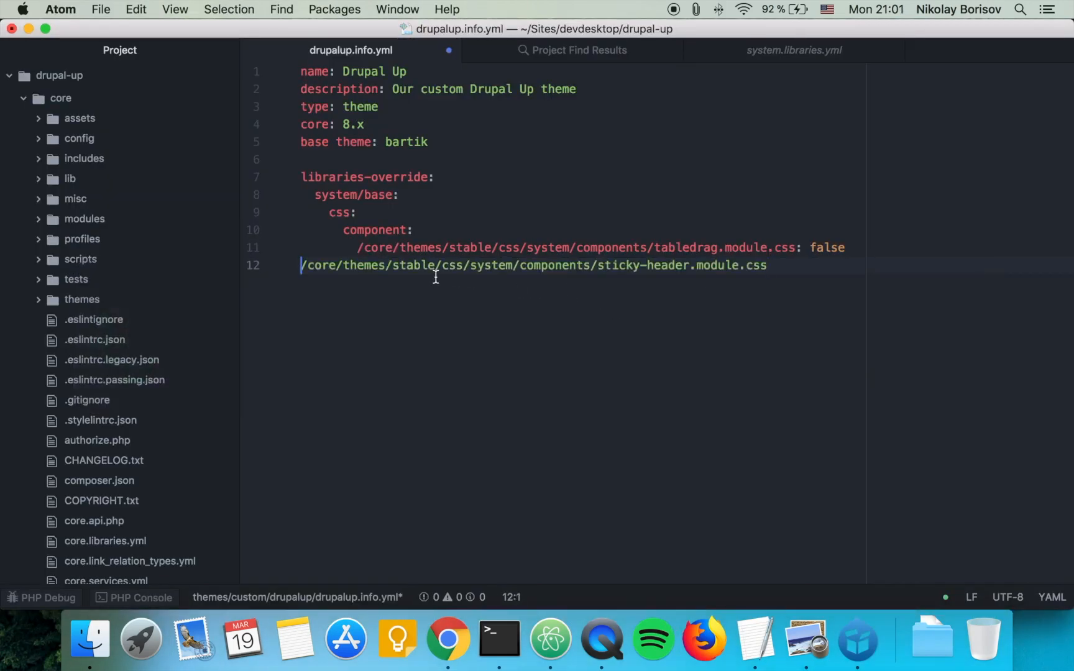
pyautogui.press('Tab')
pyautogui.press('Tab')
pyautogui.press('Tab')
pyautogui.press('BackSpace')
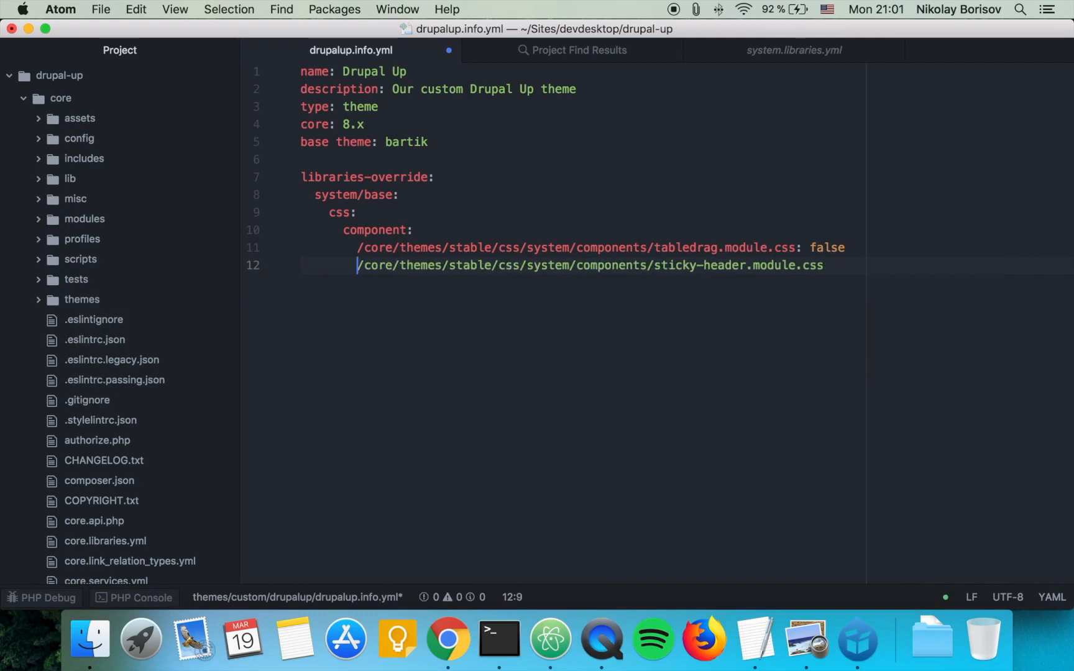
pyautogui.click(868, 261)
pyautogui.write(':')
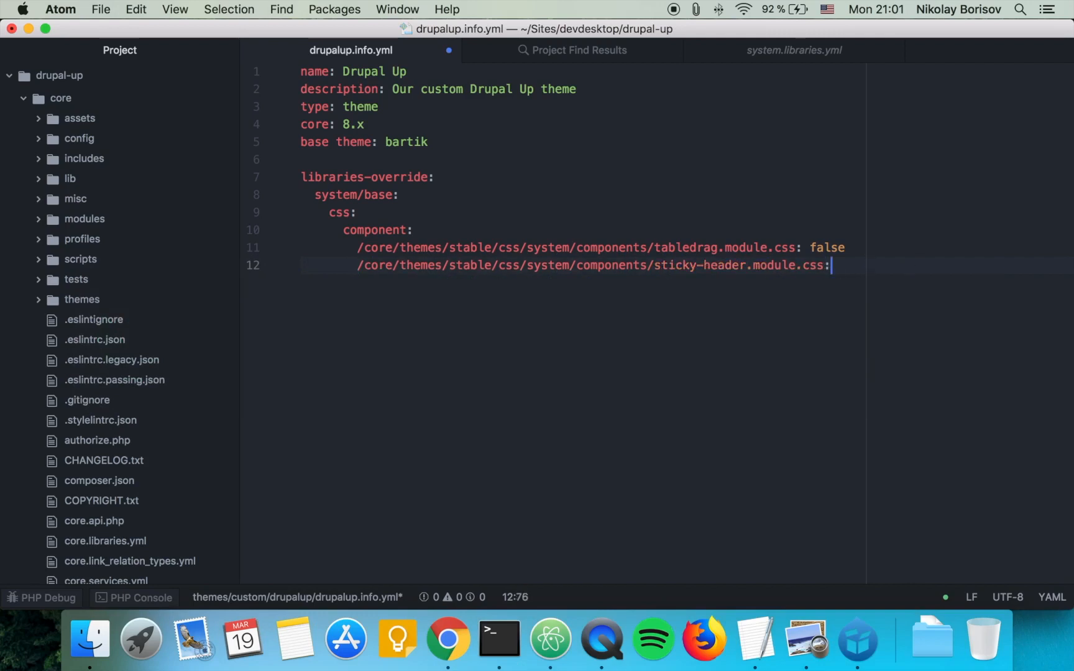
# Step: Copy the sticky-header.module.css file name from the new line 12 entry
pyautogui.moveTo(825, 265); pyautogui.dragTo(653, 267)
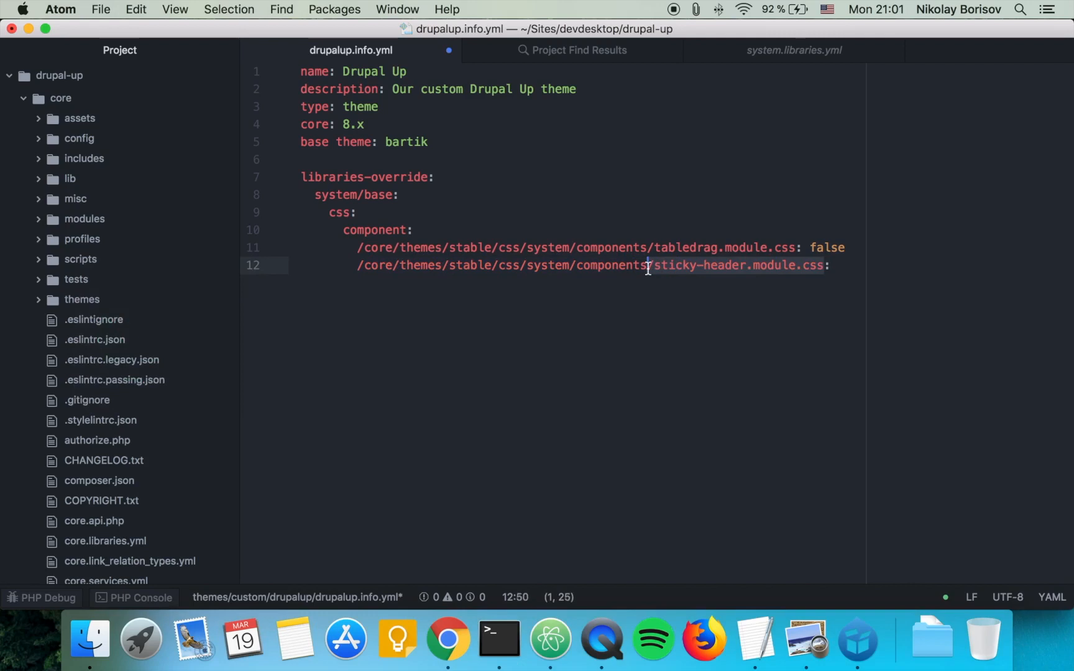
pyautogui.rightClick(701, 262)
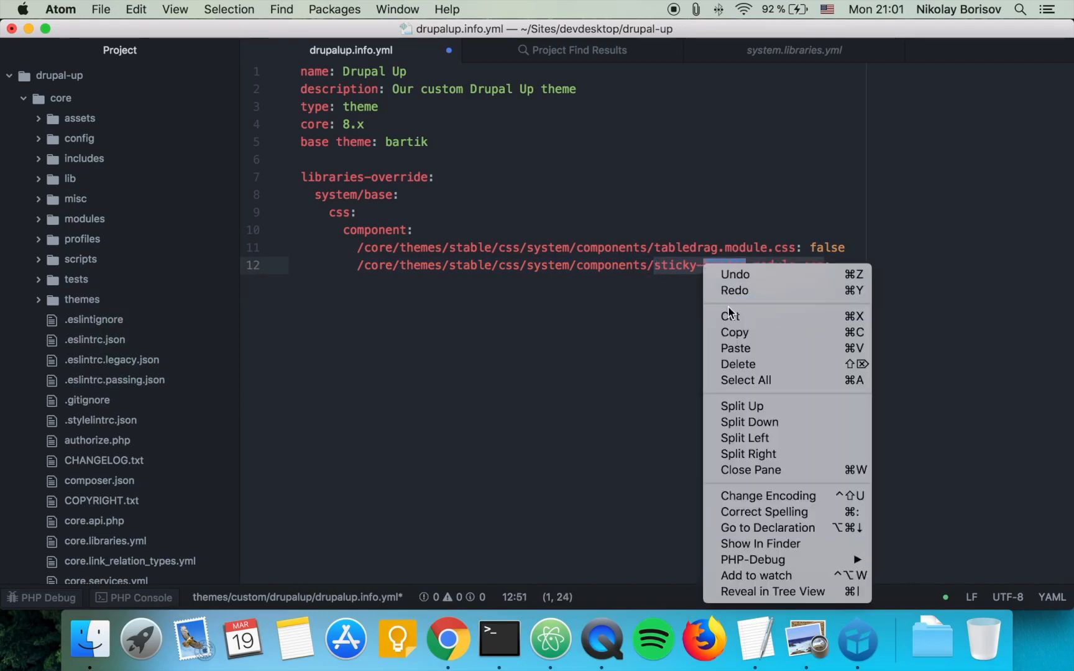
pyautogui.click(734, 337)
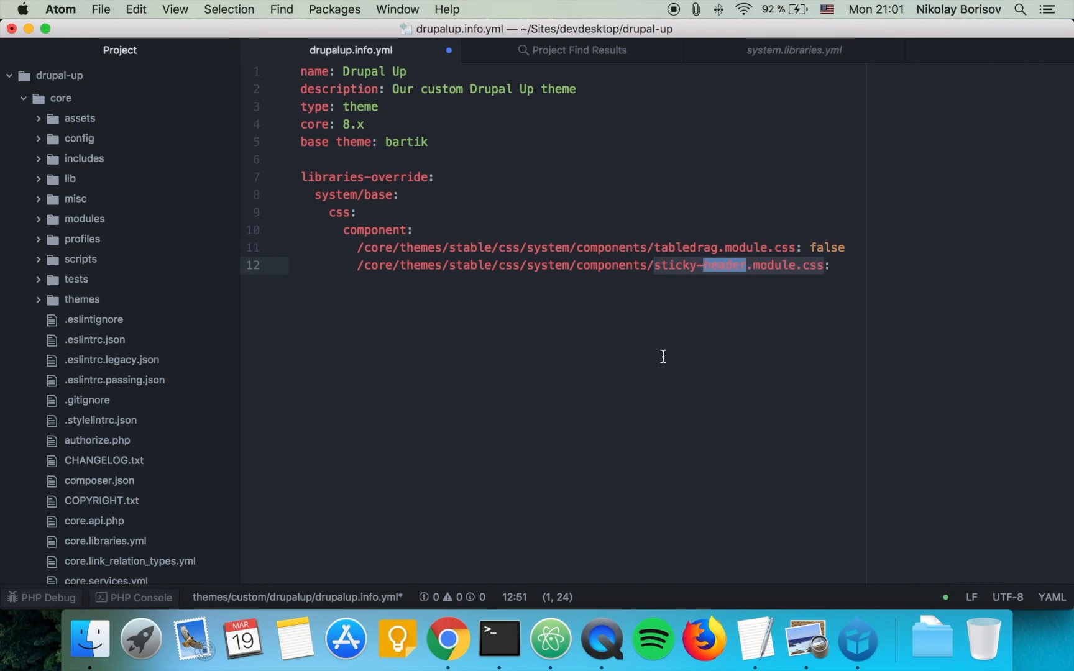
pyautogui.press('Left')
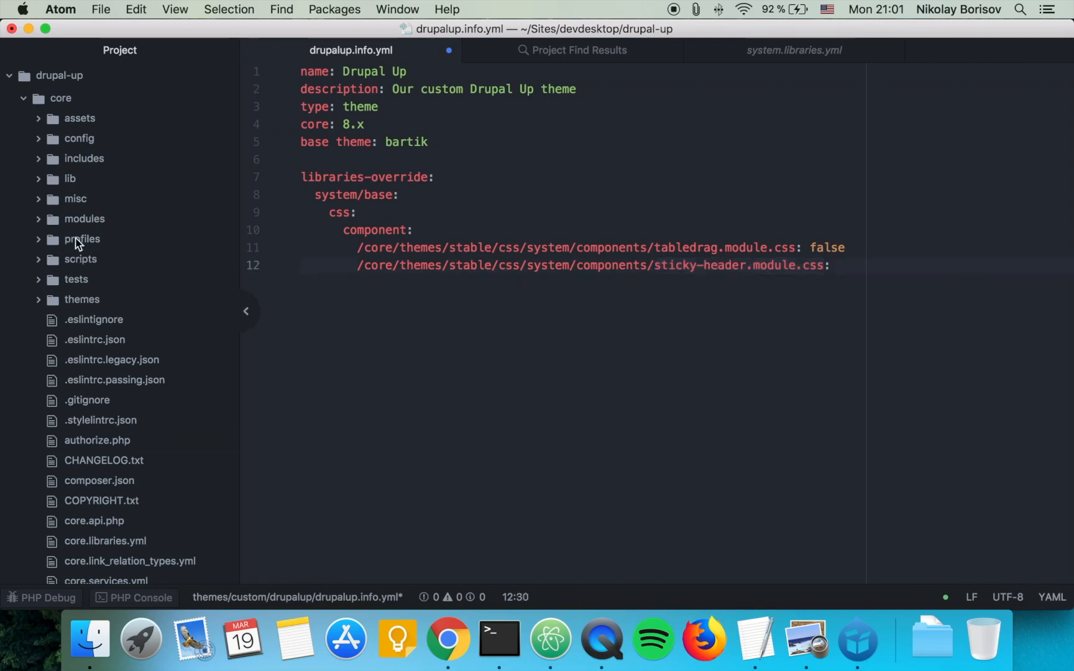
# Step: Create css/sticky-header-new.module.css inside the drupalup theme folder
pyautogui.click(60, 99)
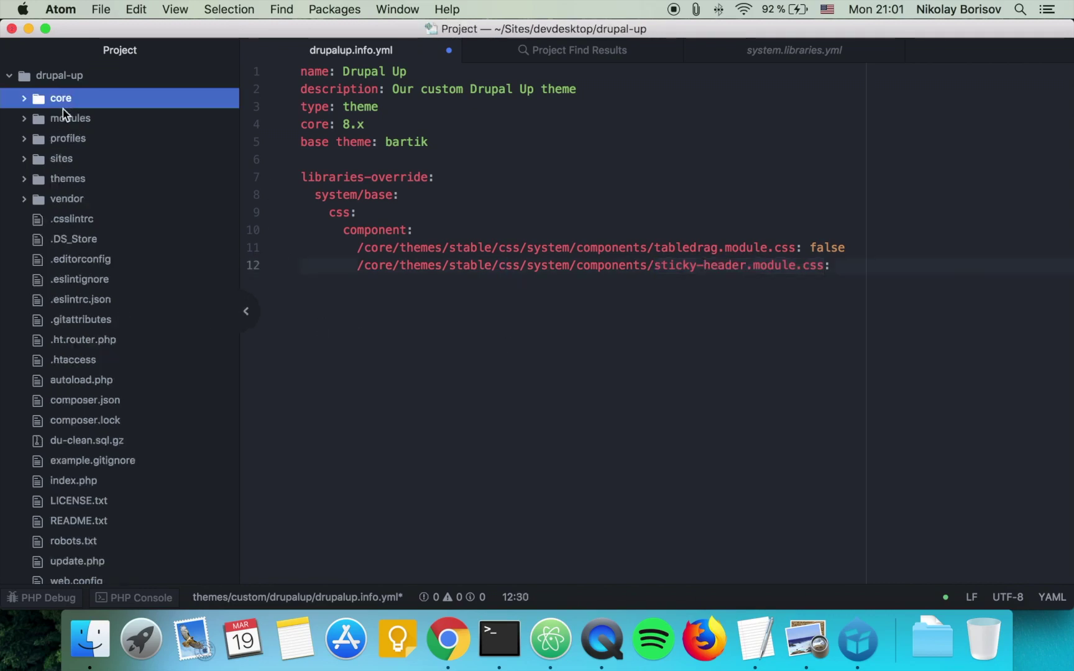
pyautogui.click(67, 177)
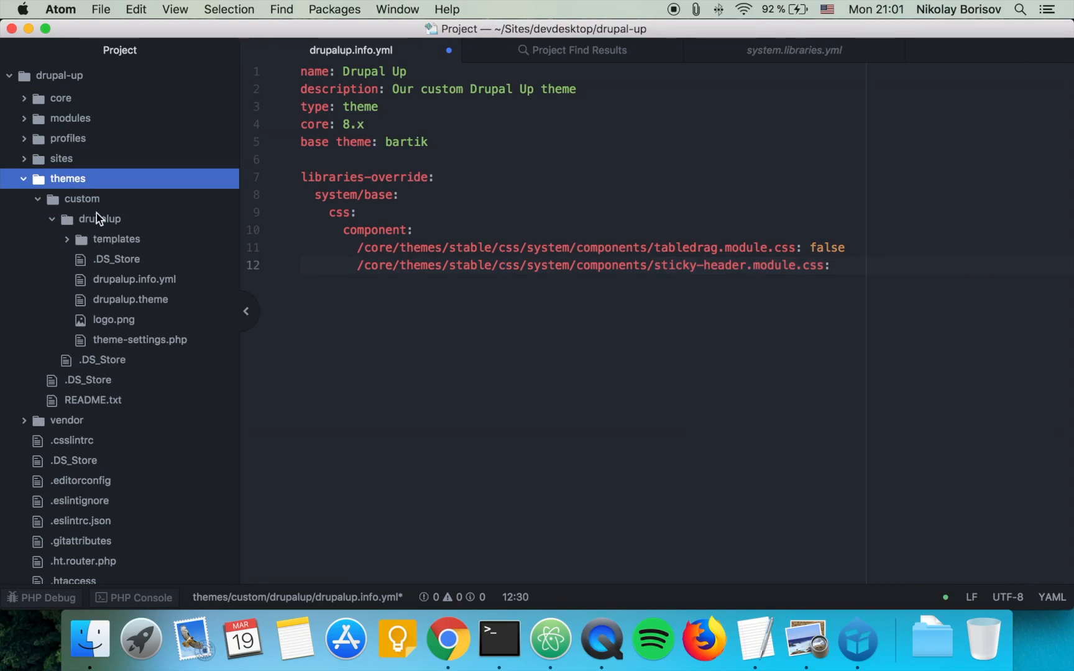
pyautogui.rightClick(101, 220)
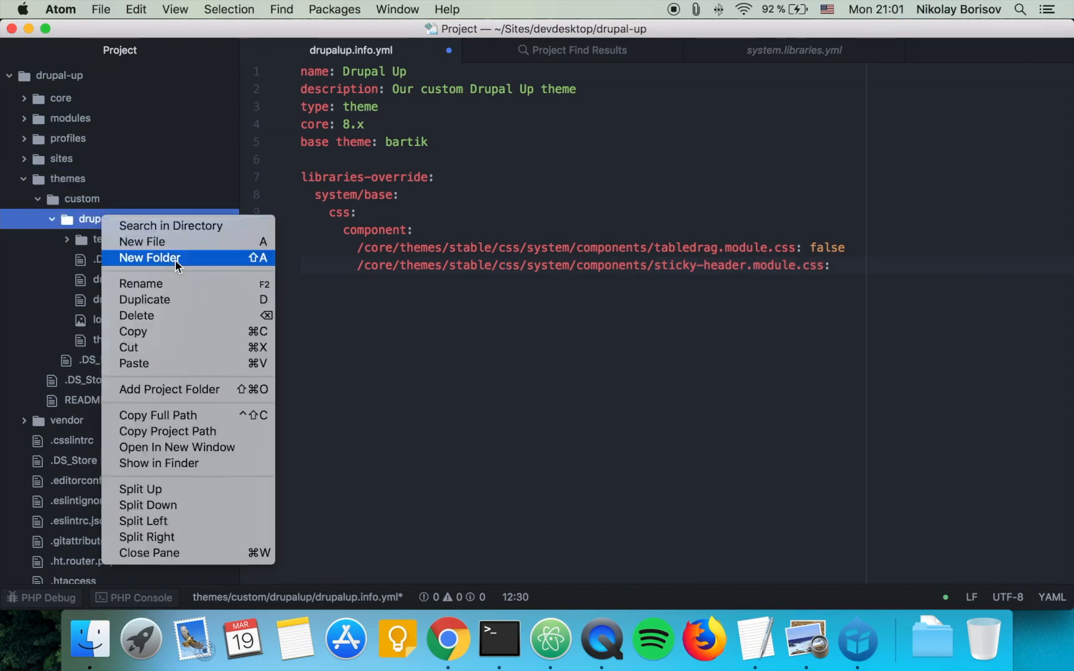
pyautogui.click(167, 244)
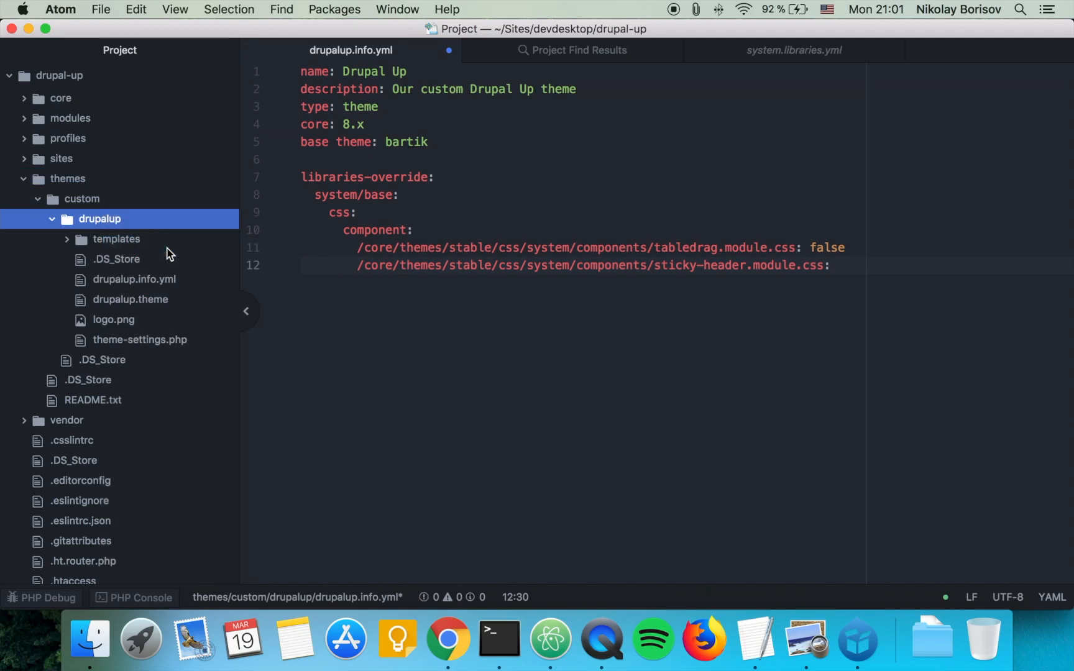
pyautogui.write('sticky-header.module.css')
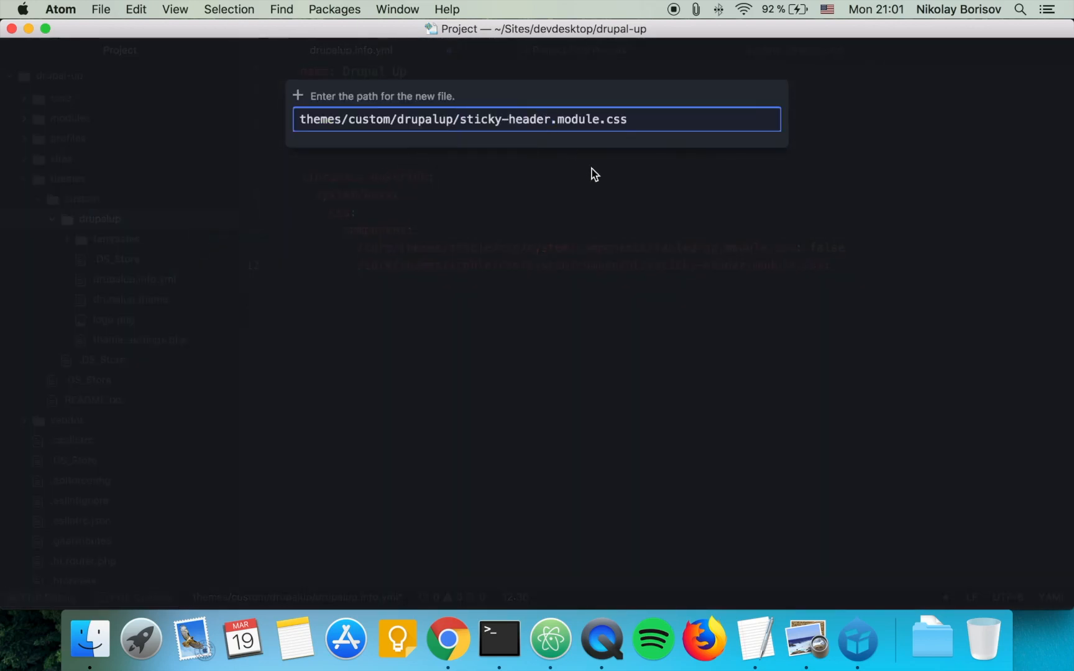
pyautogui.write('-new')
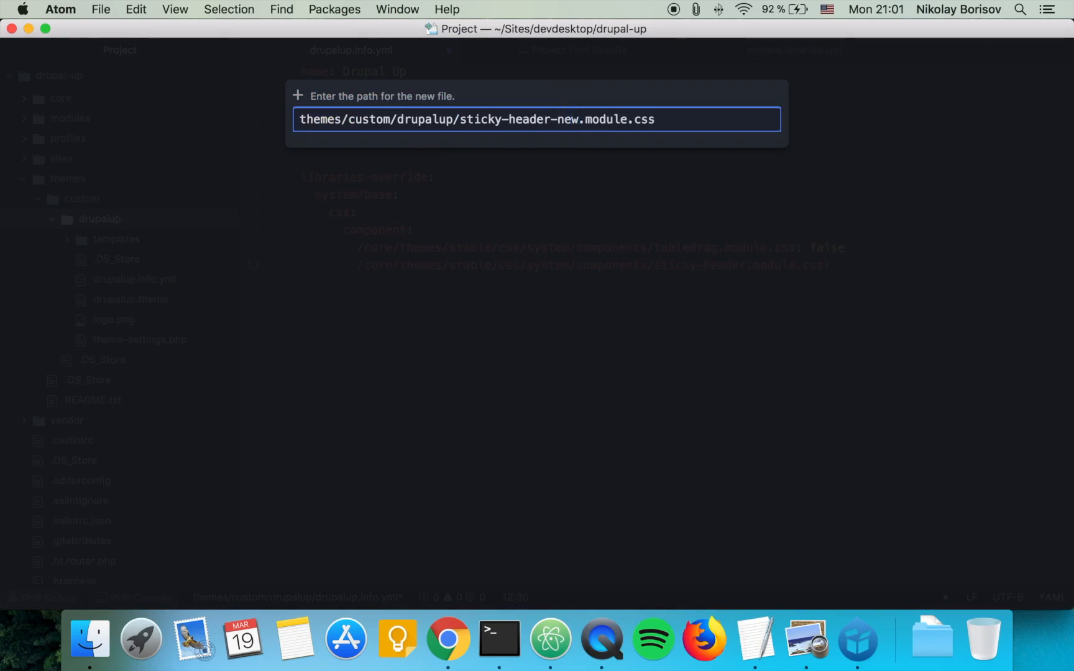
pyautogui.click(461, 120)
pyautogui.write('css/')
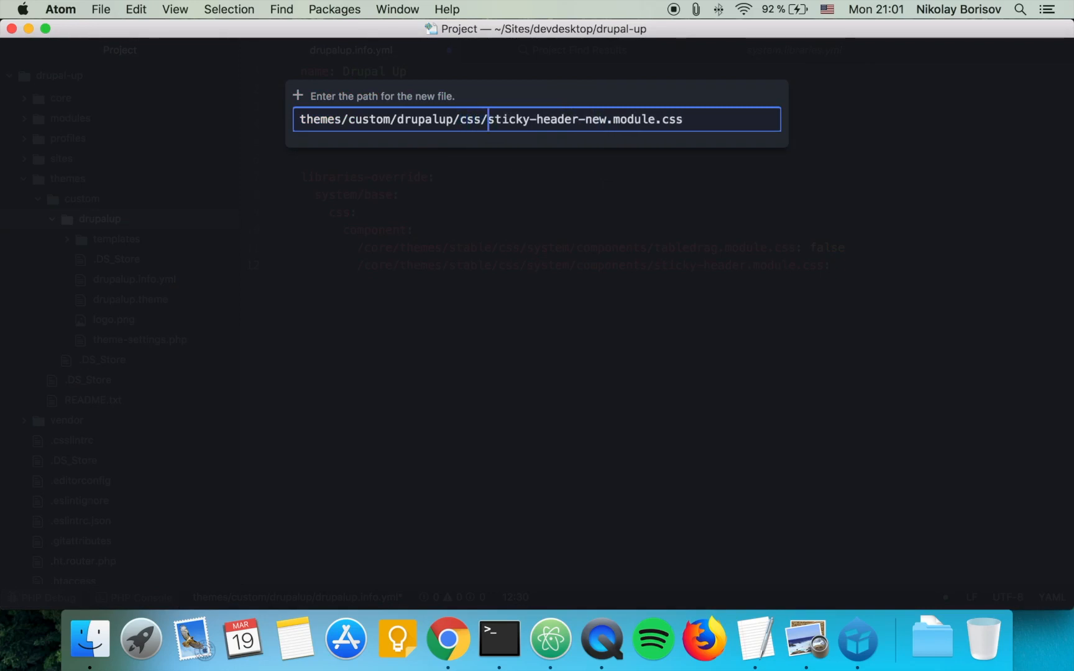
pyautogui.press('Return')
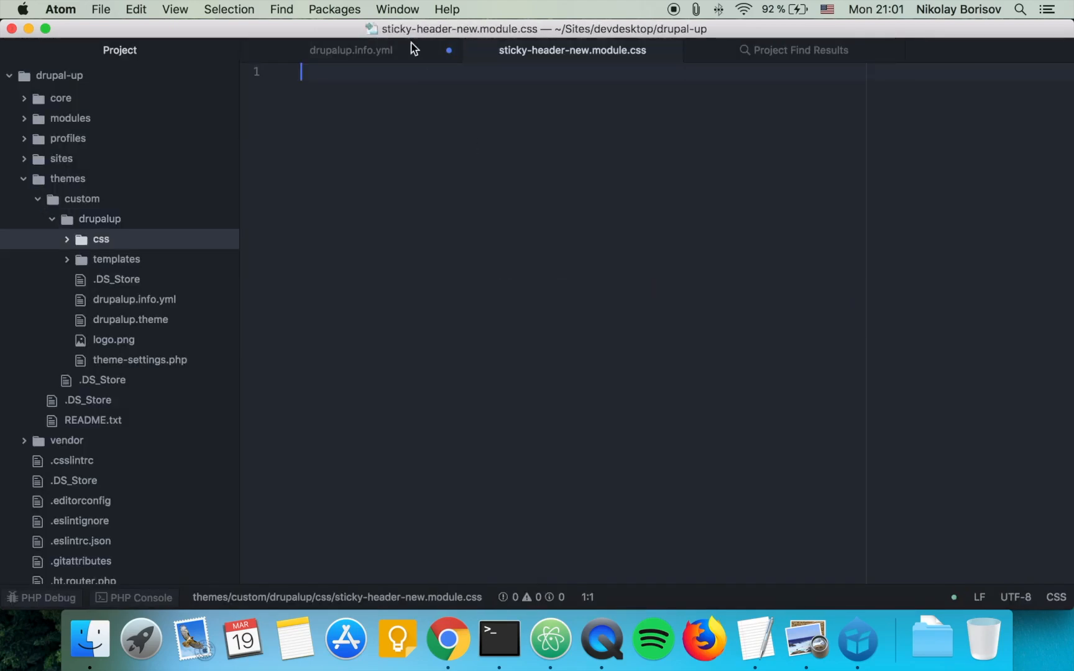
# Step: Select the sticky-header.module.css import path and start editing the site tab's address
pyautogui.click(452, 642)
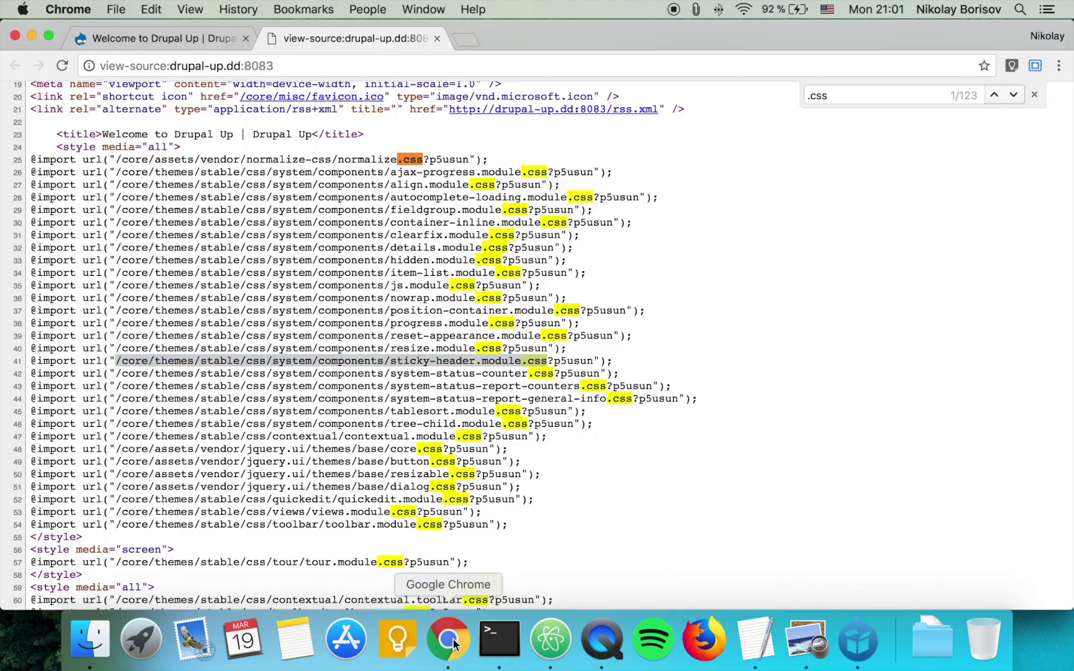
pyautogui.click(550, 351)
pyautogui.moveTo(548, 360); pyautogui.dragTo(115, 362)
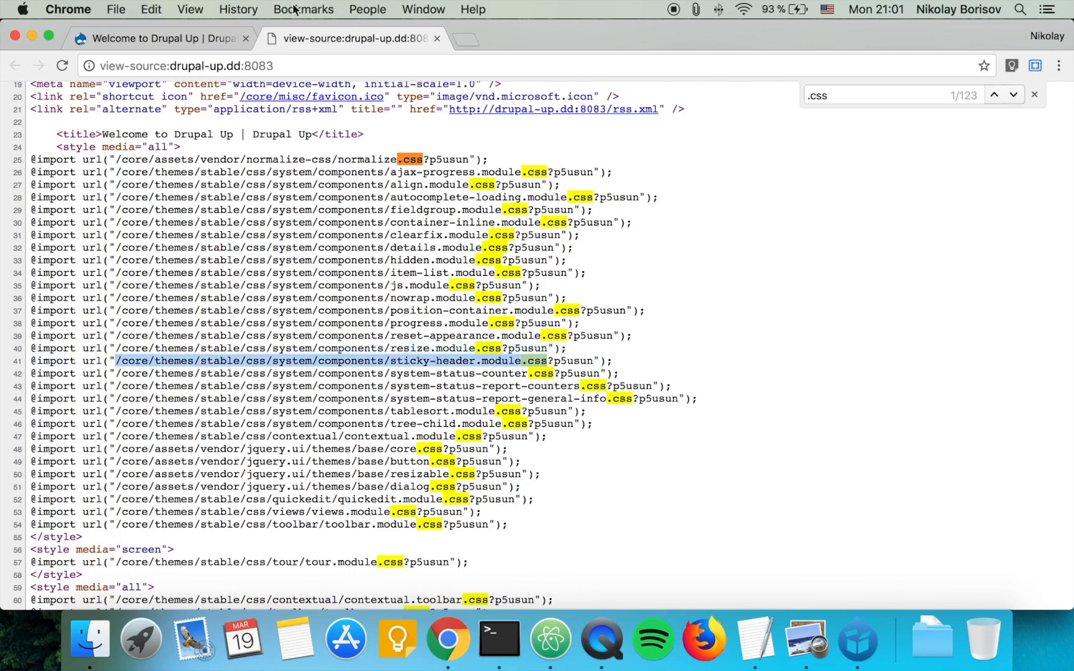
pyautogui.click(215, 38)
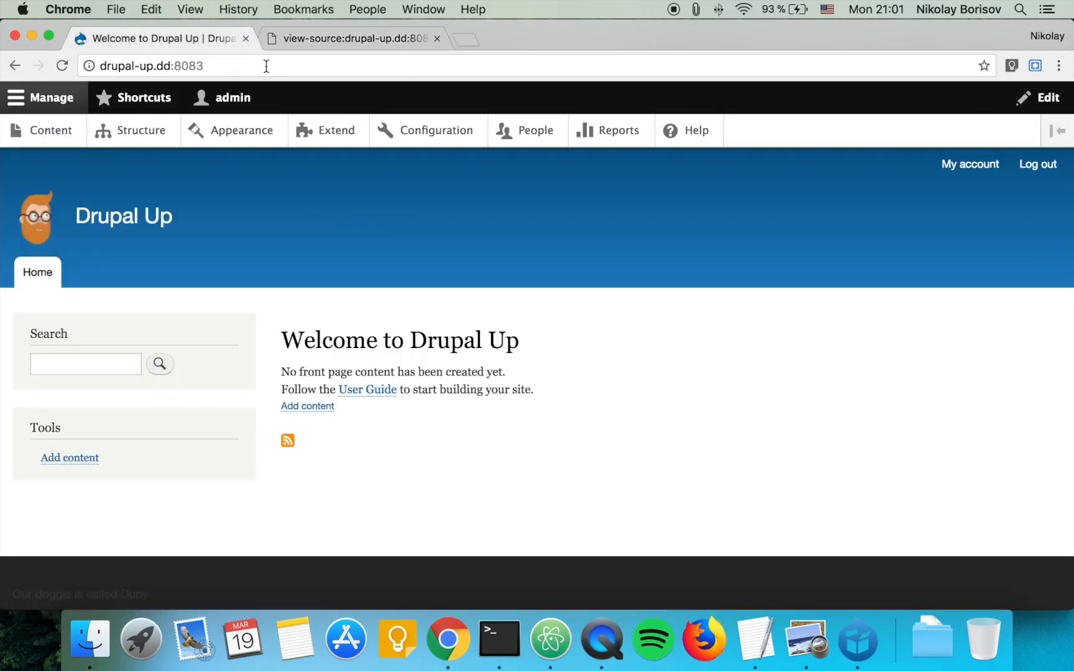
pyautogui.click(289, 65)
# Step: Load the core sticky-header.module.css file in the browser and copy all its rules
pyautogui.press('super+v')
pyautogui.press('Return')
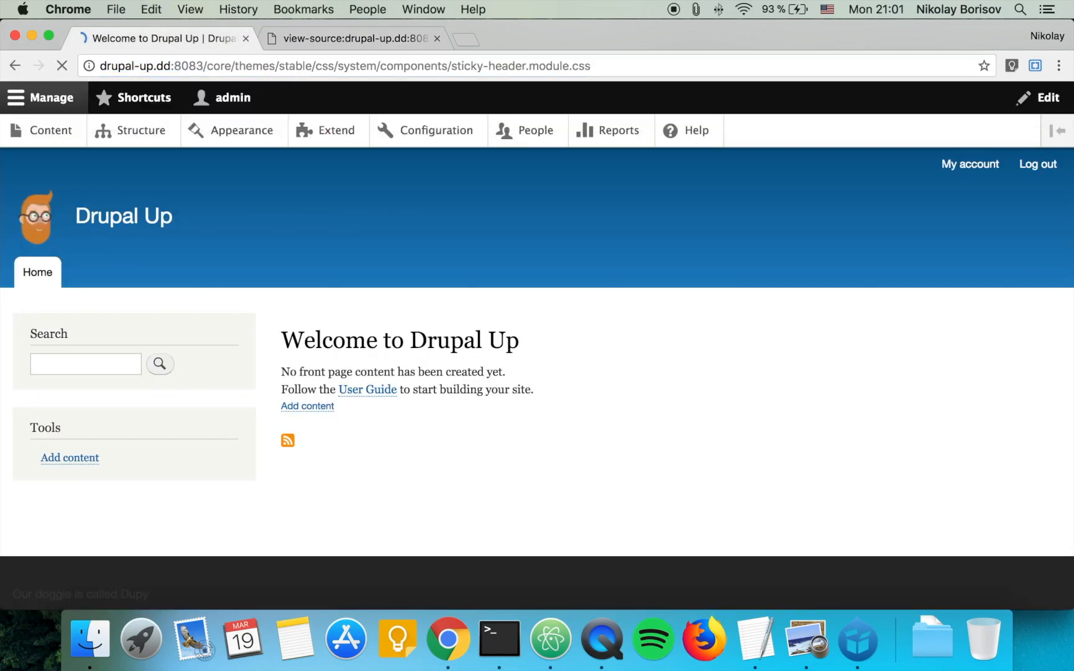
pyautogui.press('super+a')
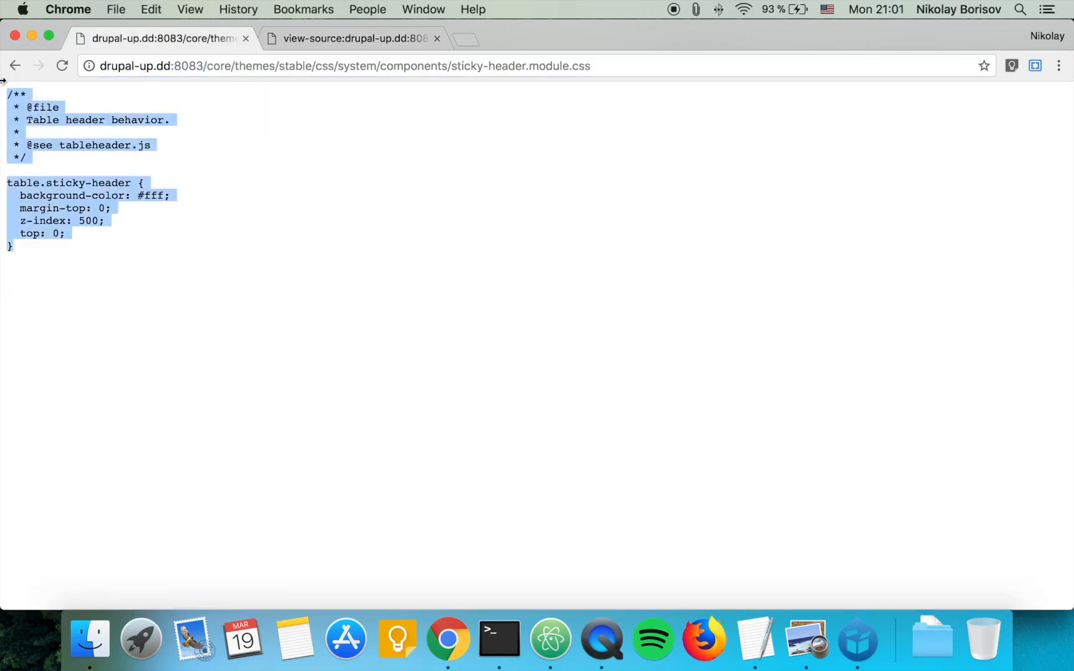
pyautogui.press('super+c')
pyautogui.click(552, 642)
# Step: Paste core's rules into sticky-header-new.module.css, add a * { color: red; } rule and save
pyautogui.press('super+v')
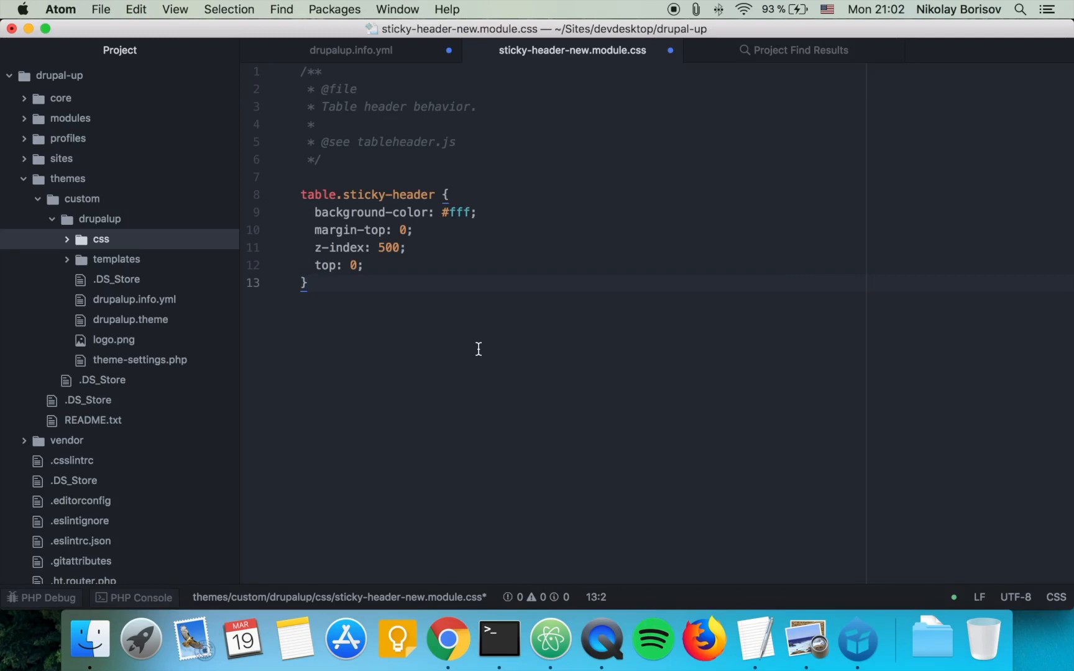
pyautogui.press('Return')
pyautogui.press('Return')
pyautogui.write('*')
pyautogui.write(' {')
pyautogui.write('color: red')
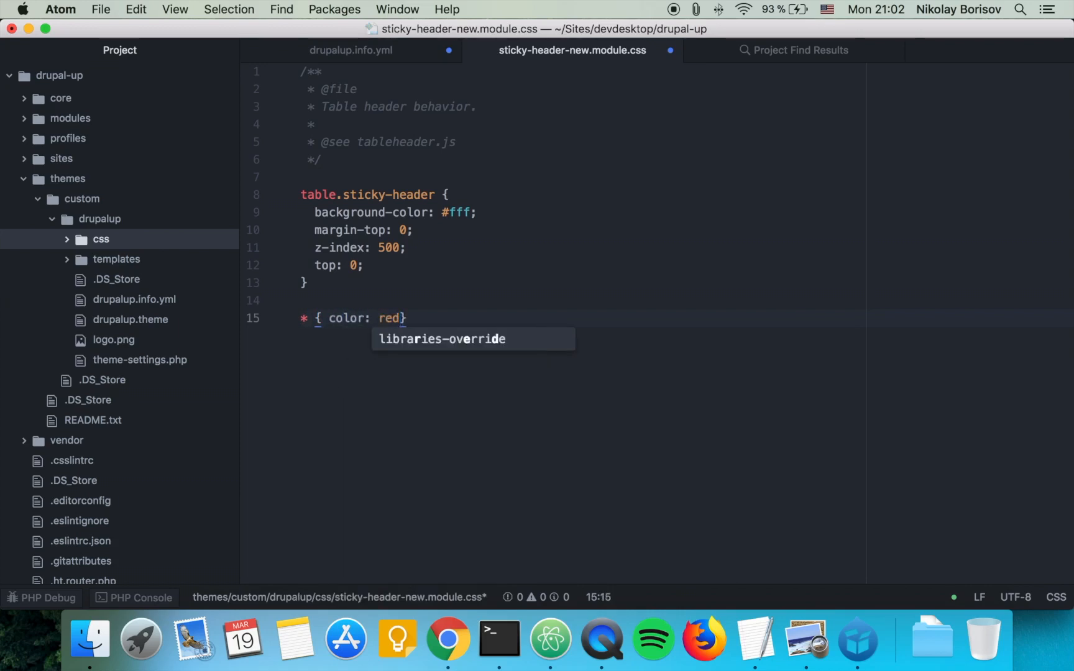
pyautogui.write(';')
pyautogui.press('super+s')
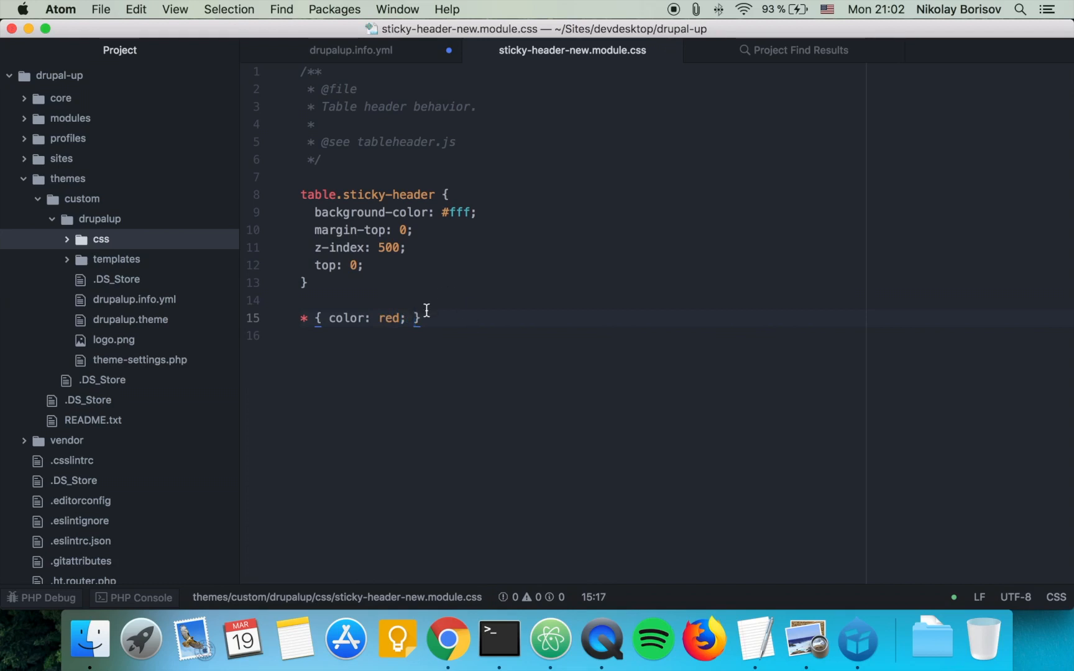
# Step: Start renaming the new CSS file to view its full path, then dismiss without renaming
pyautogui.click(97, 239)
pyautogui.rightClick(115, 259)
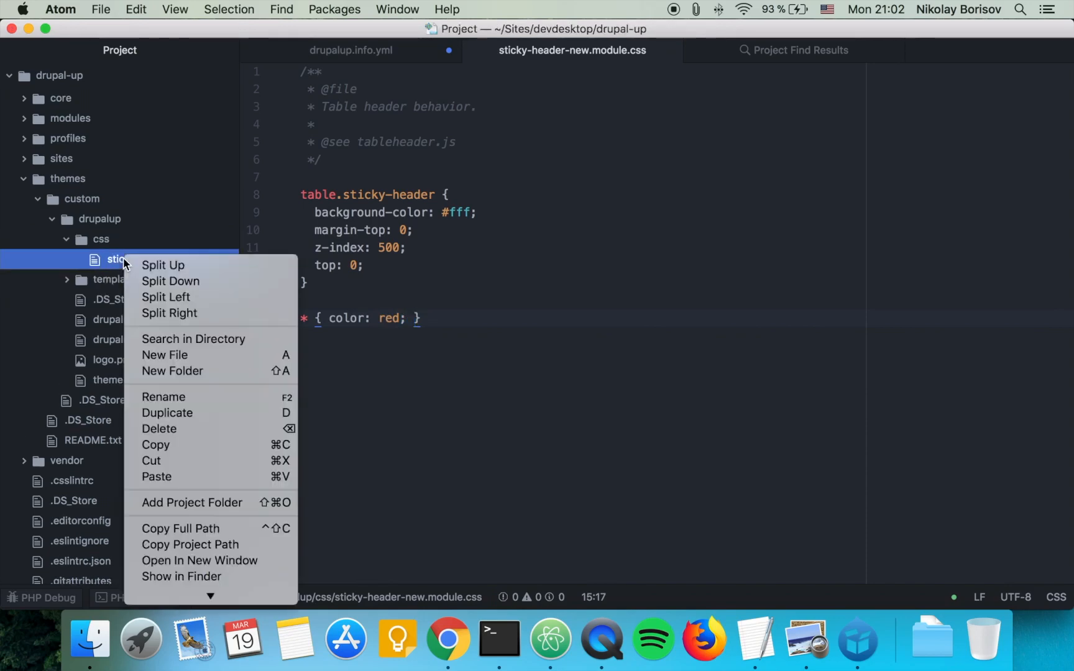
pyautogui.click(189, 397)
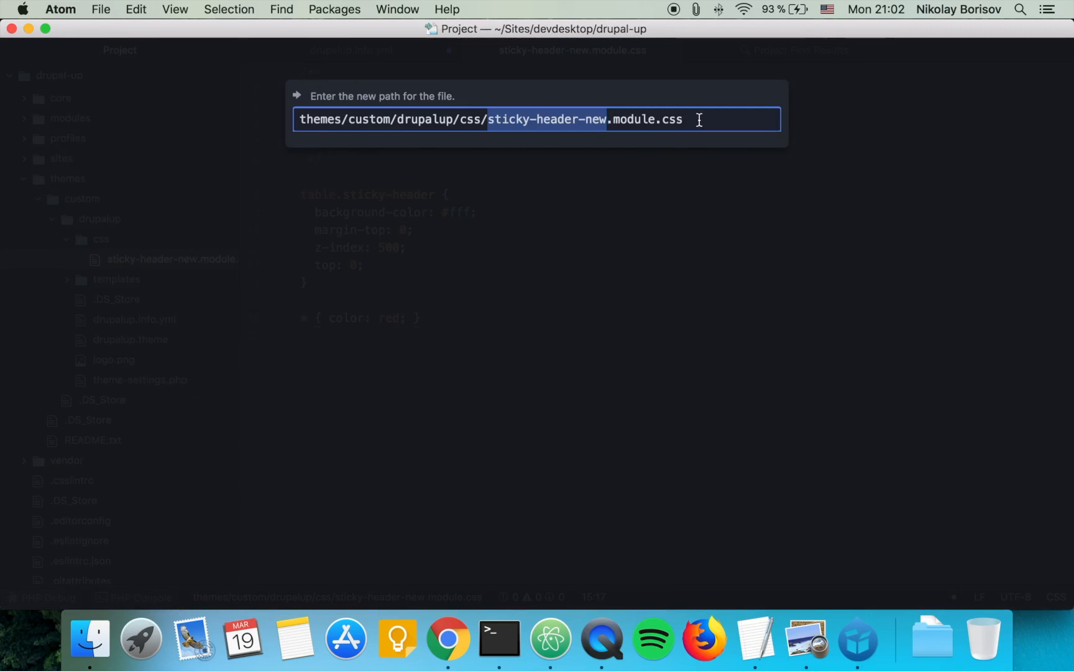
pyautogui.moveTo(698, 121); pyautogui.dragTo(256, 108)
pyautogui.press('Escape')
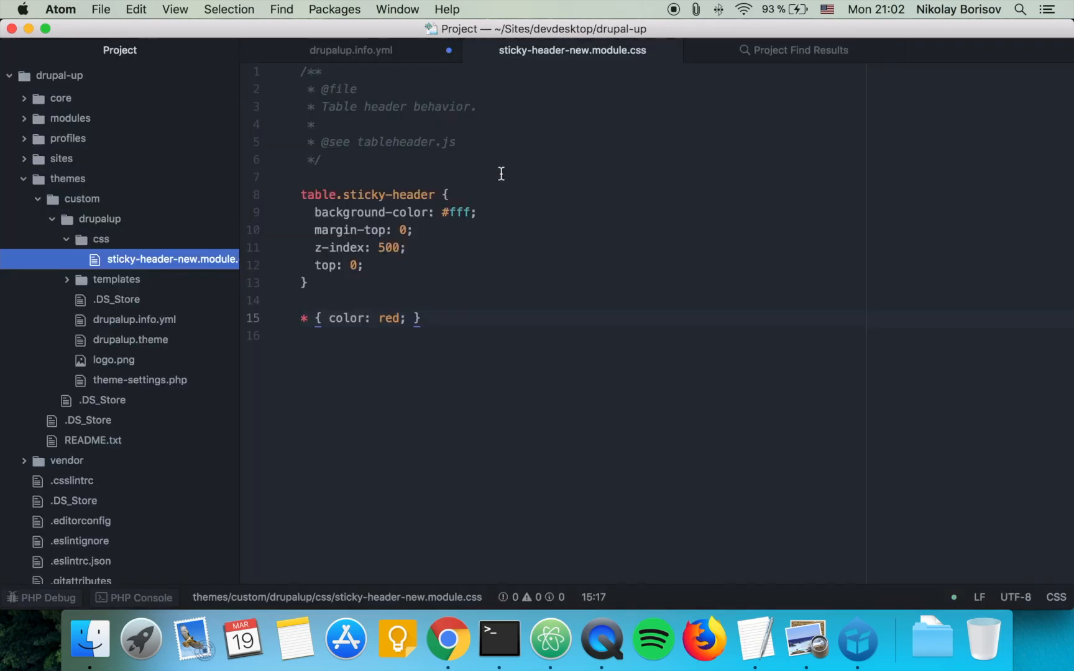
# Step: Map line 12's sticky-header key to /themes/custom/drupalup/css/sticky-header-new.module.css
pyautogui.click(351, 49)
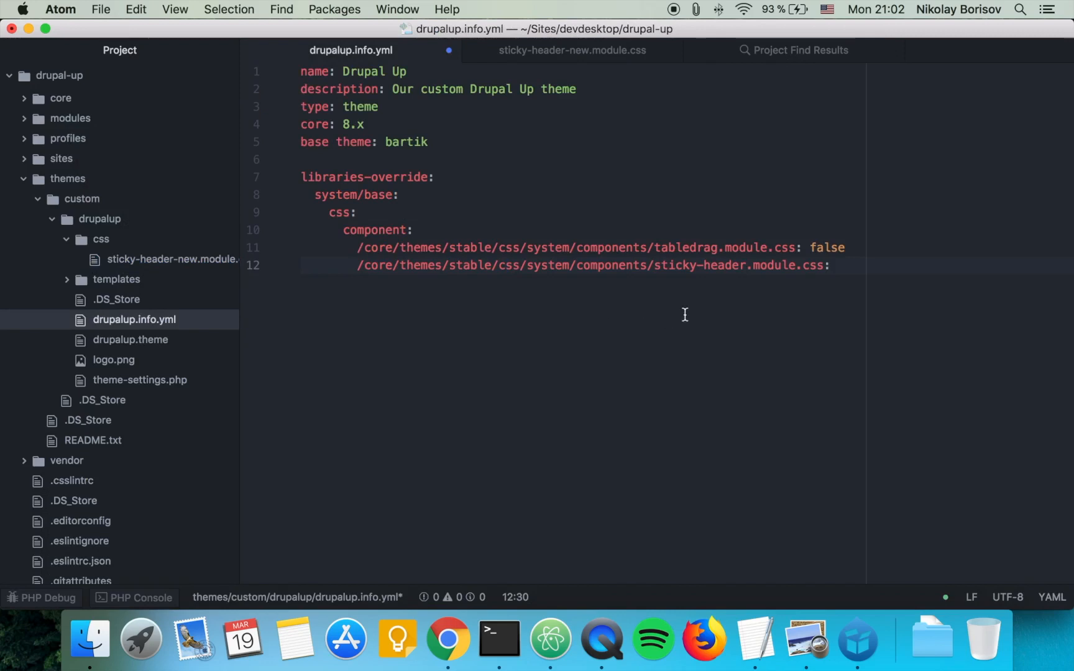
pyautogui.click(842, 267)
pyautogui.moveTo(824, 266); pyautogui.dragTo(357, 265)
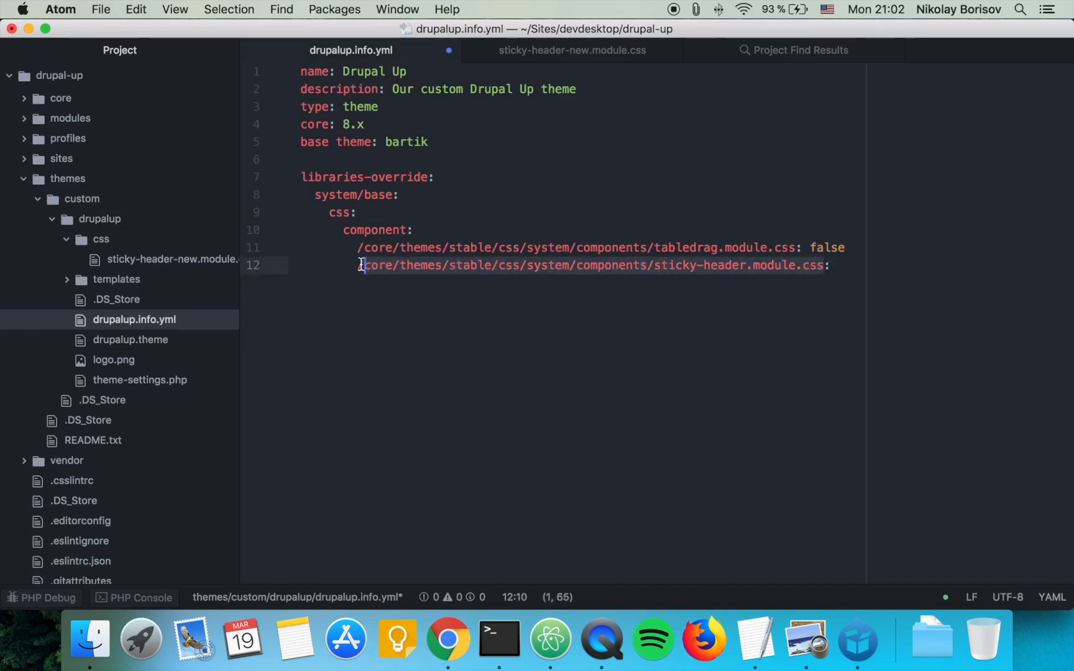
pyautogui.click(846, 269)
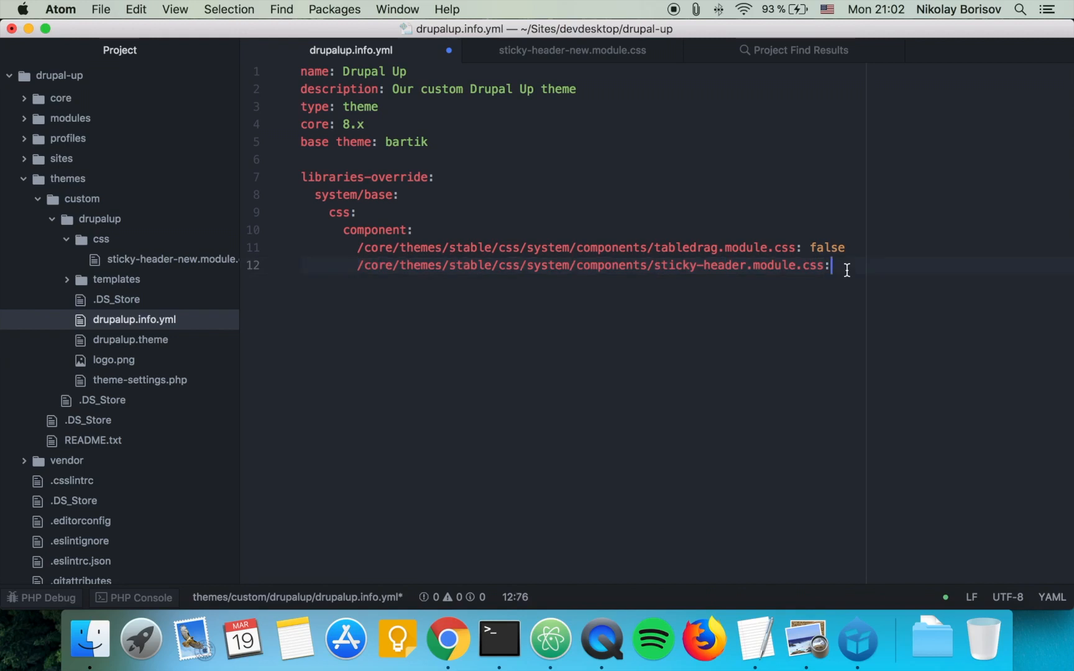
pyautogui.press('super+v')
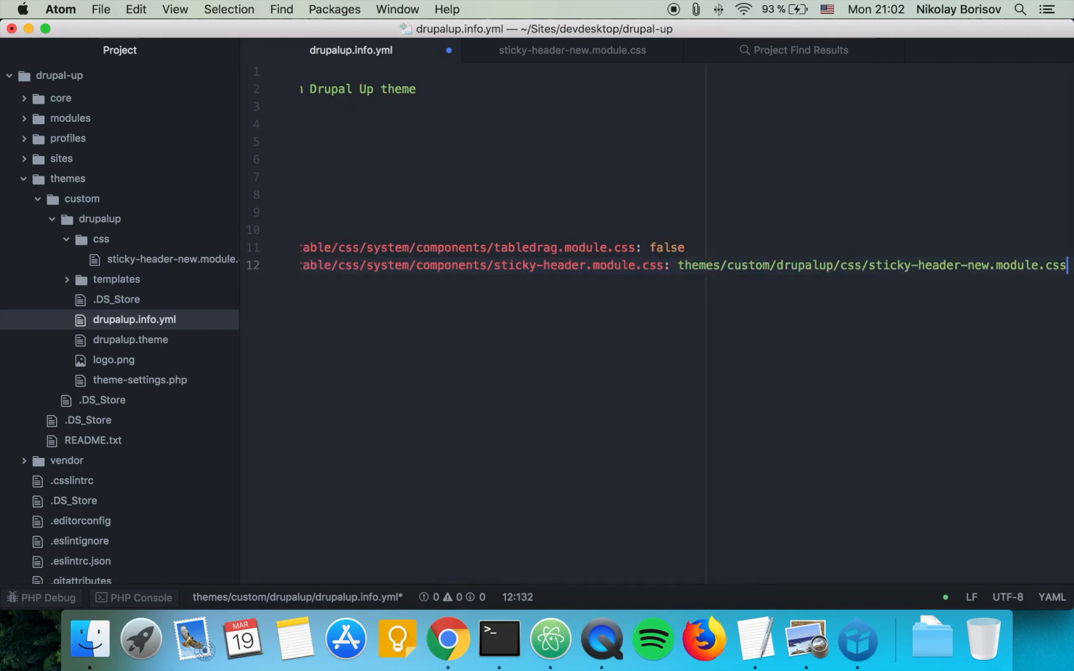
pyautogui.hscroll(-5, 700, 267)
pyautogui.hscroll(-5, 662, 267)
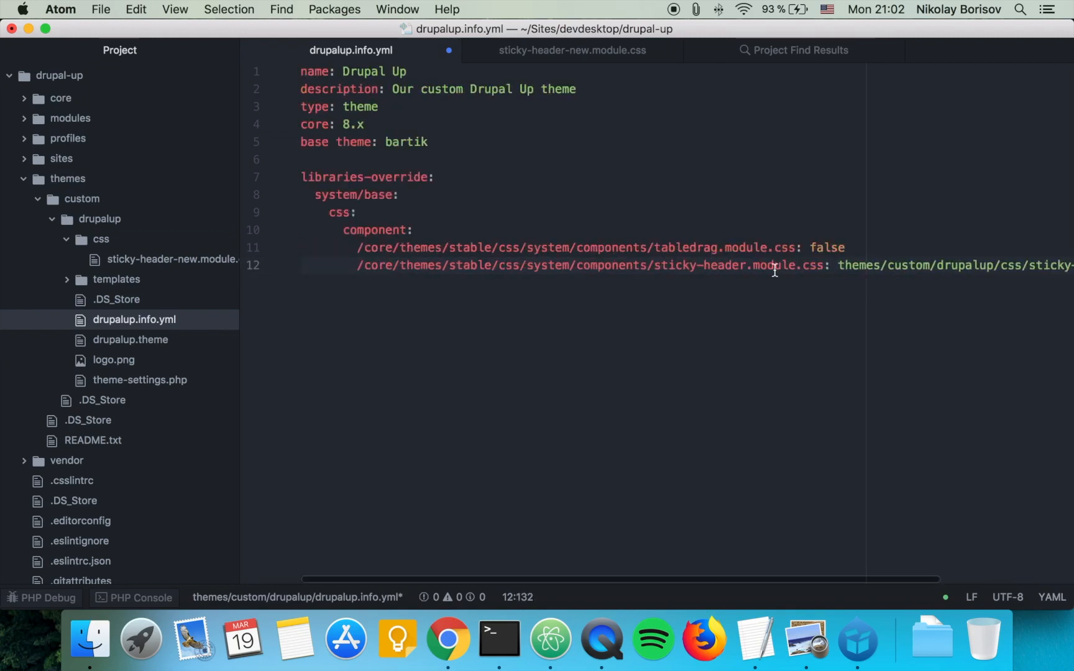
# Step: Tidy the pasted value, save drupalup.info.yml and switch to the browser
pyautogui.click(837, 265)
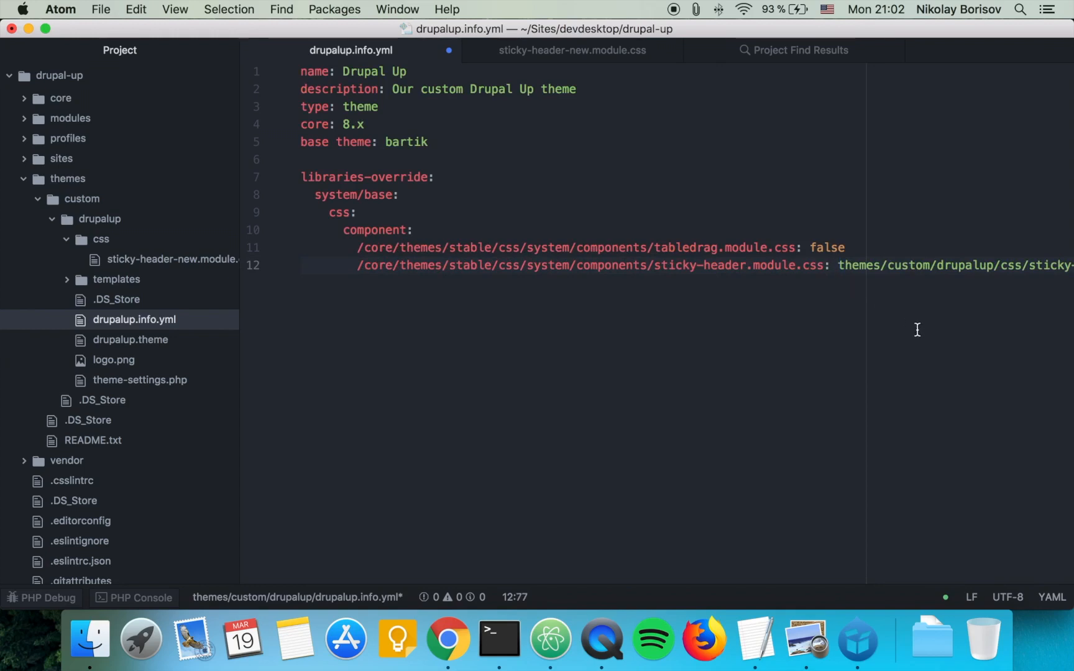
pyautogui.write('/')
pyautogui.hscroll(5, 846, 315)
pyautogui.hscroll(5, 846, 314)
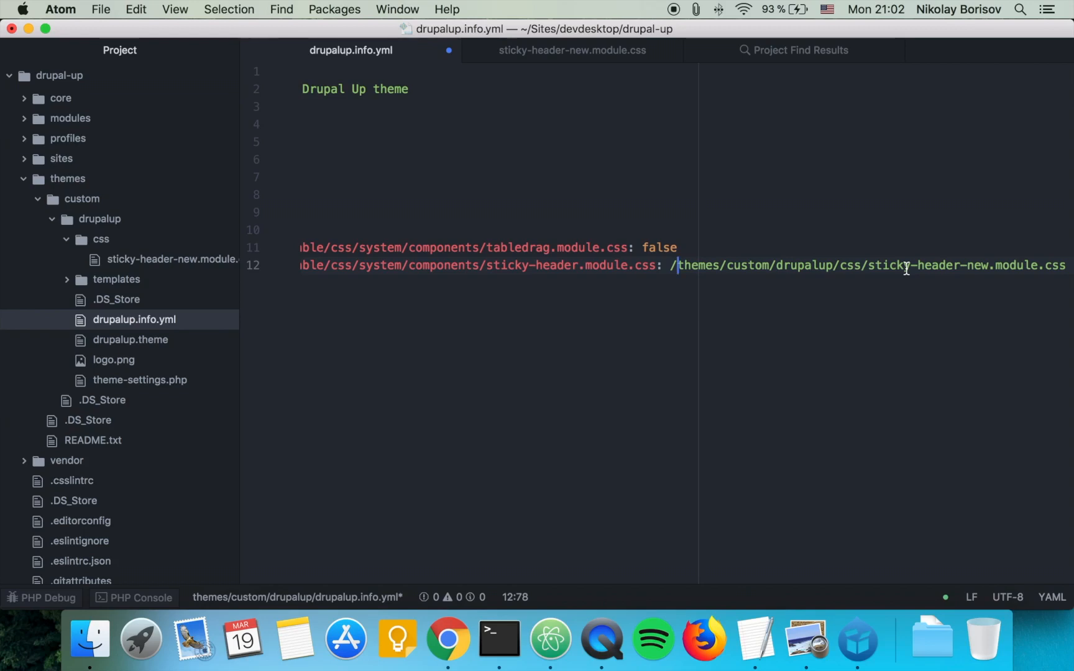
pyautogui.hscroll(-10, 906, 269)
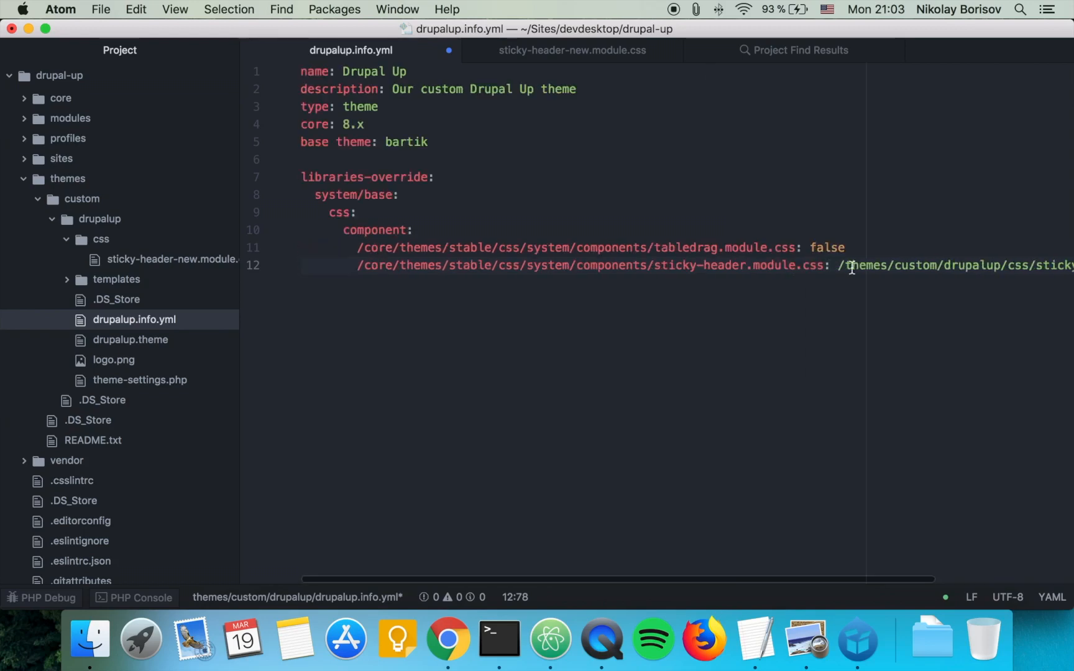
pyautogui.press('super+s')
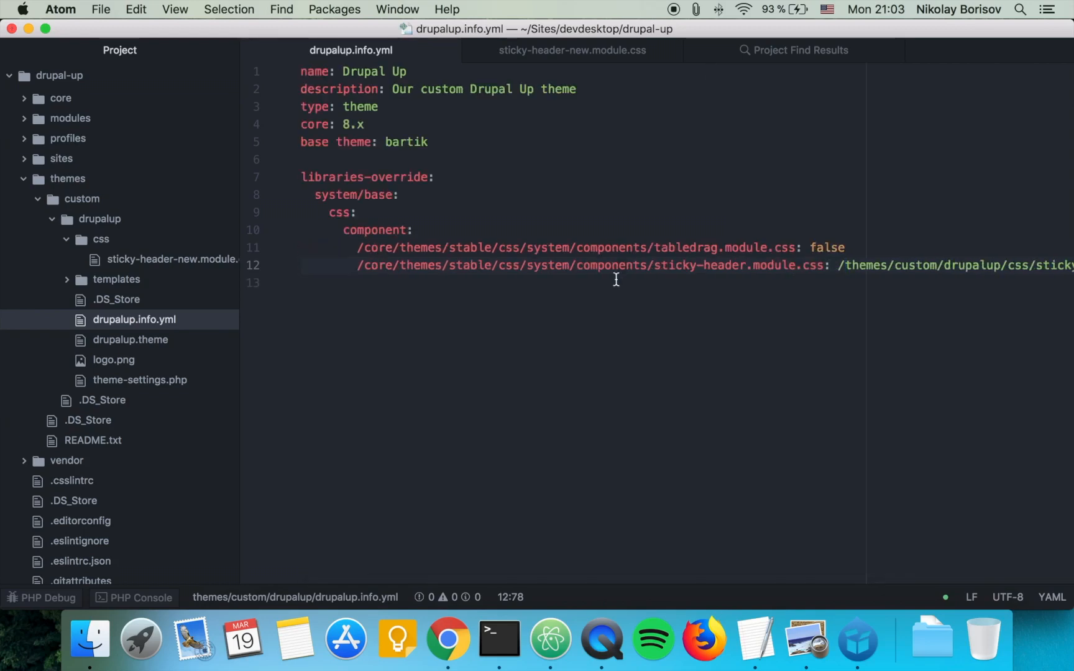
pyautogui.click(448, 641)
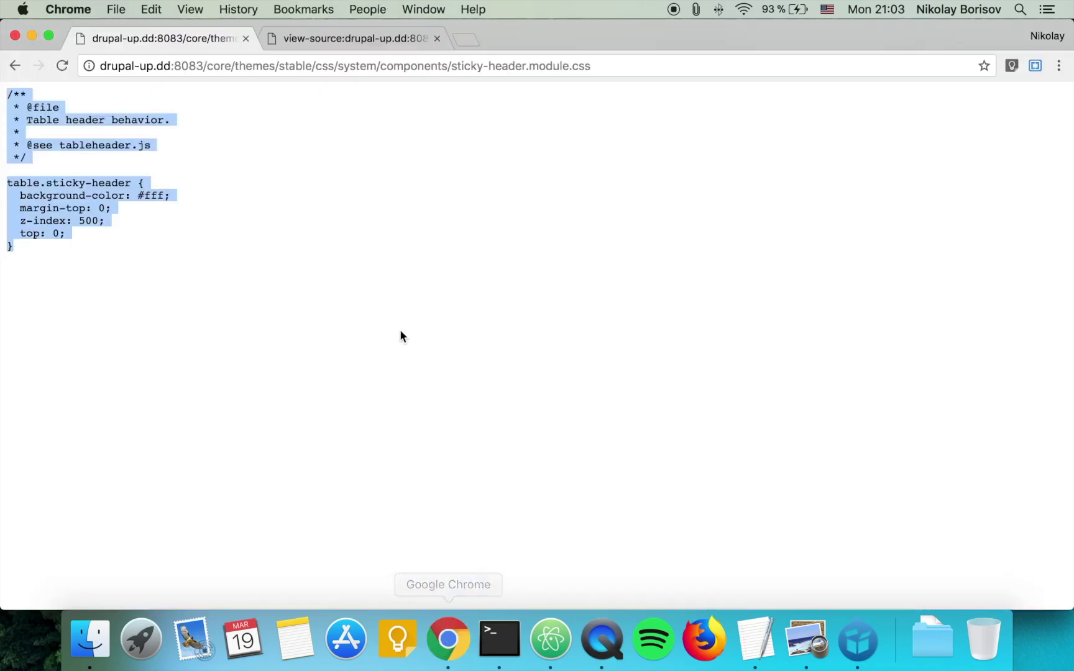
# Step: Clear all caches from Configuration > Performance and return to the now red-text front page
pyautogui.click(17, 65)
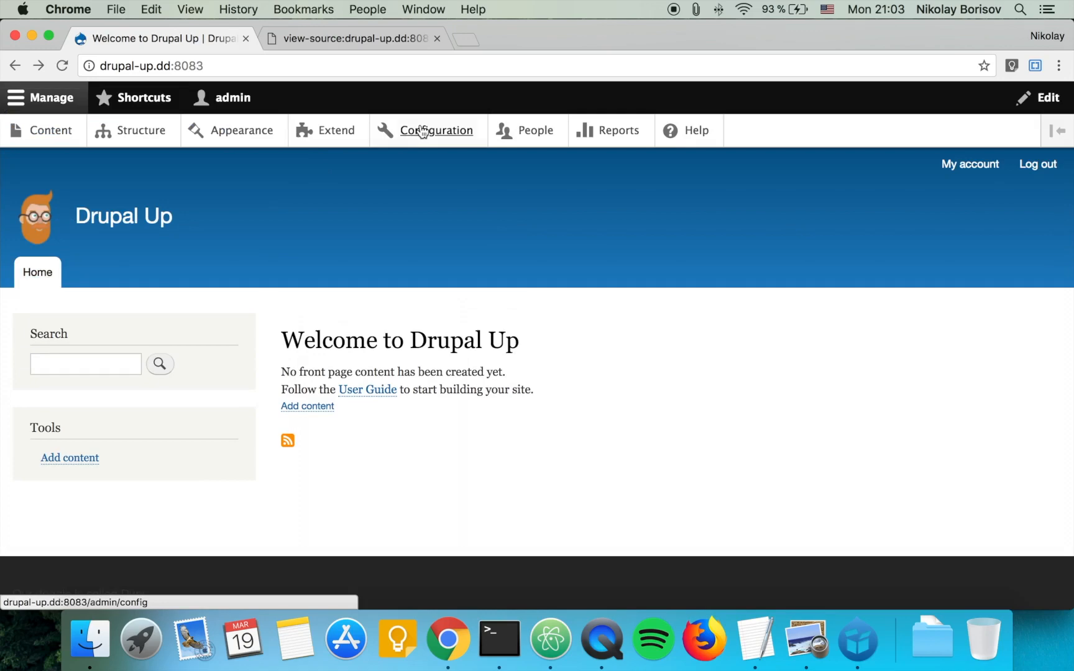
pyautogui.click(422, 132)
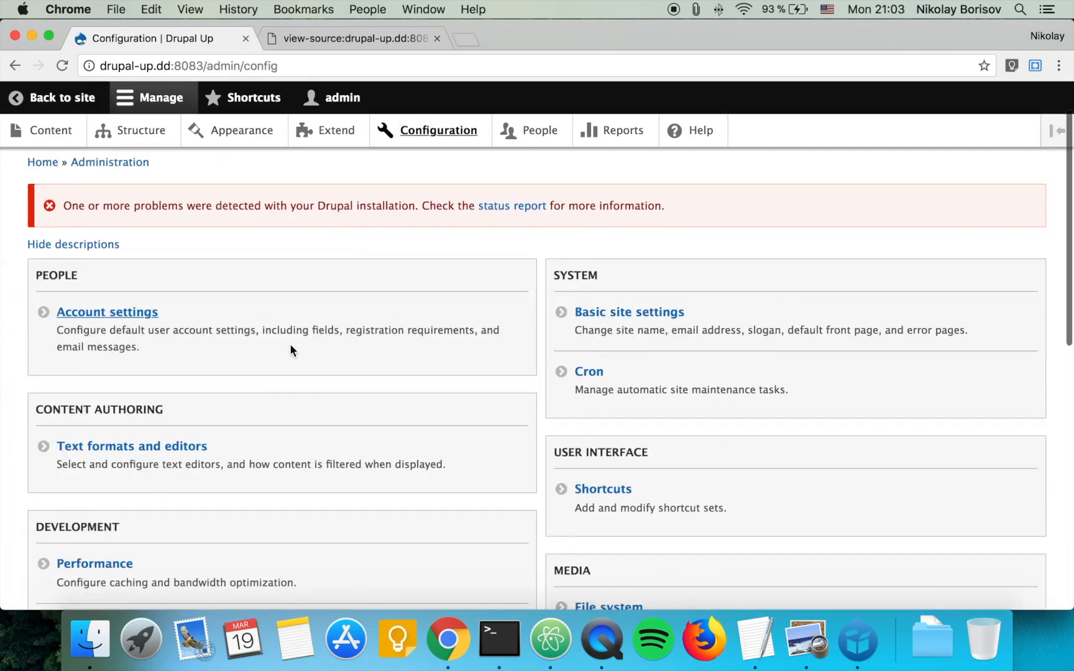
pyautogui.scroll(-5, 289, 341)
pyautogui.click(125, 401)
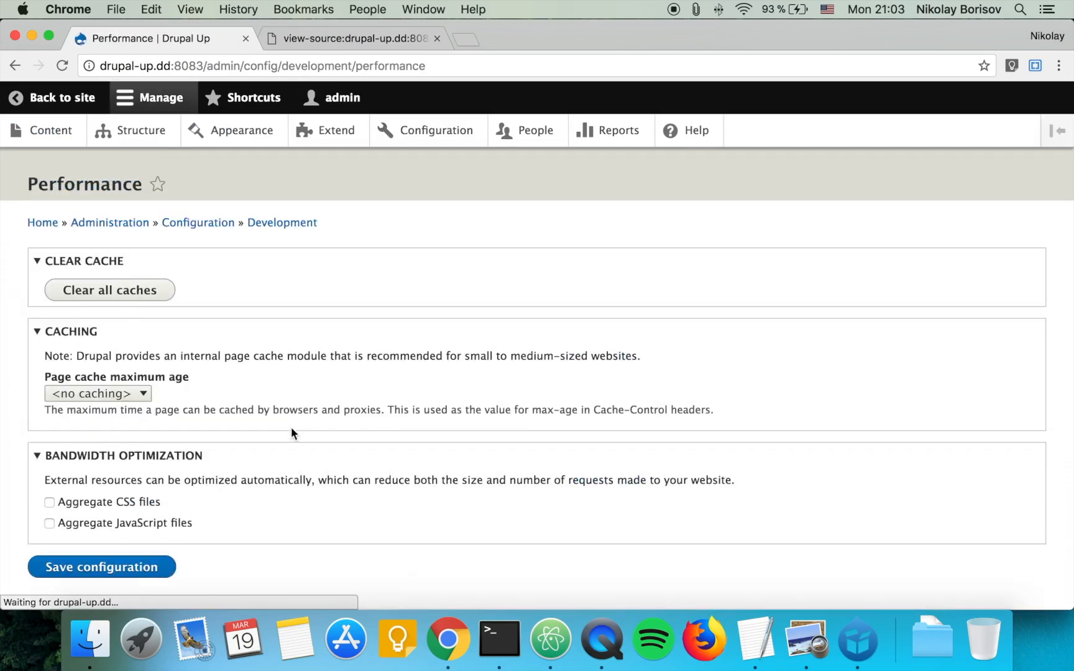
pyautogui.click(157, 290)
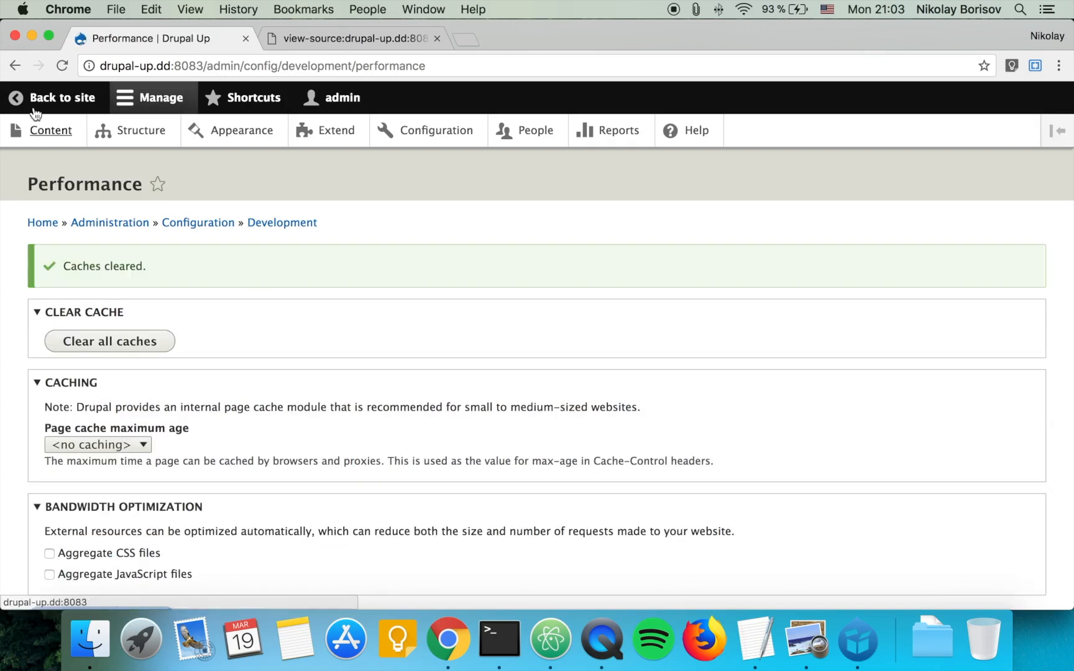
pyautogui.click(34, 104)
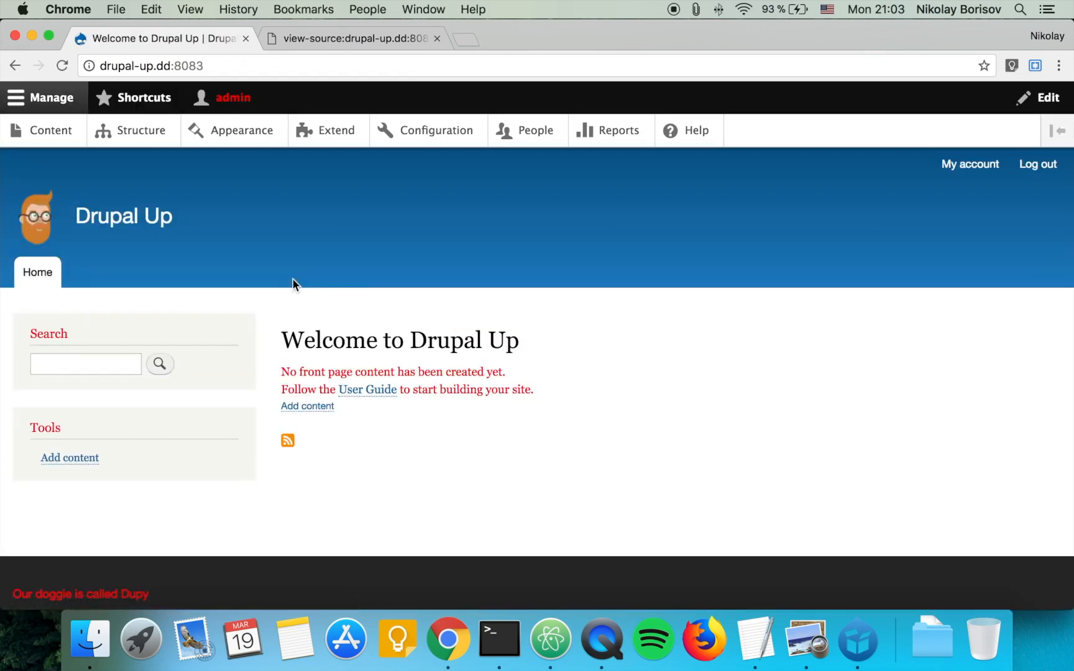
# Step: View the front page source and search for the imported sticky-header-new.module.css path
pyautogui.rightClick(567, 323)
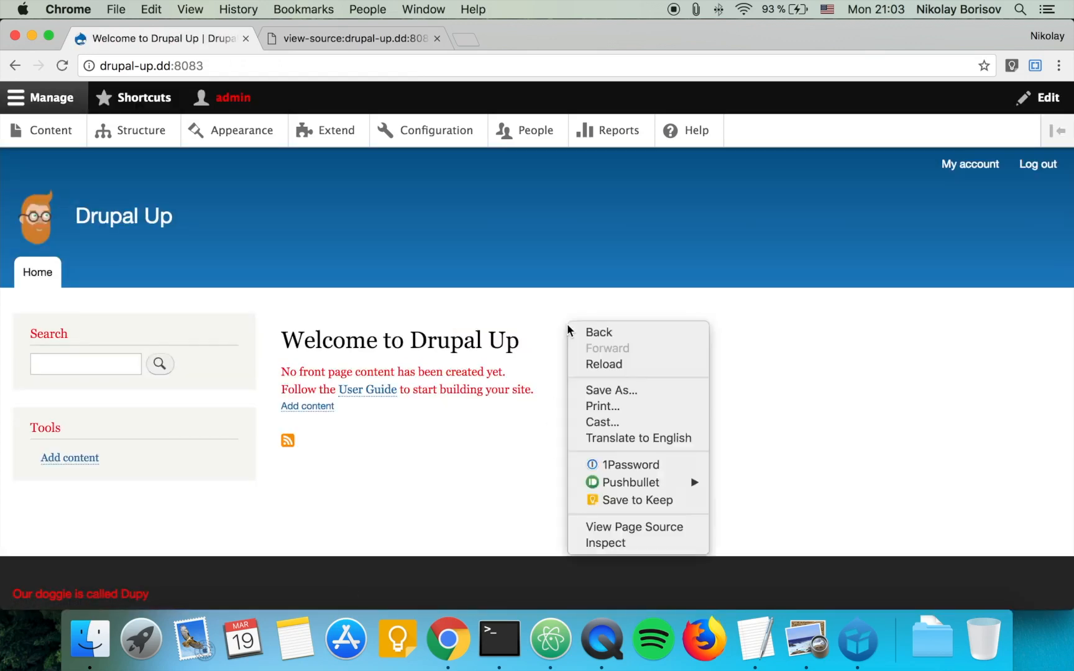
pyautogui.click(617, 528)
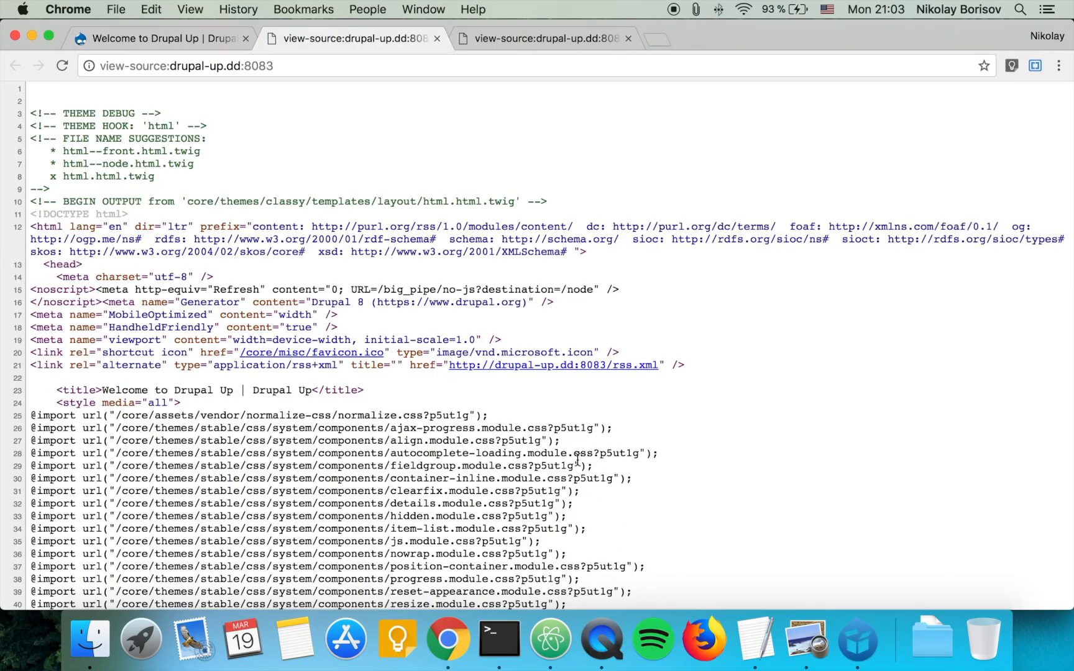
pyautogui.press('super+f')
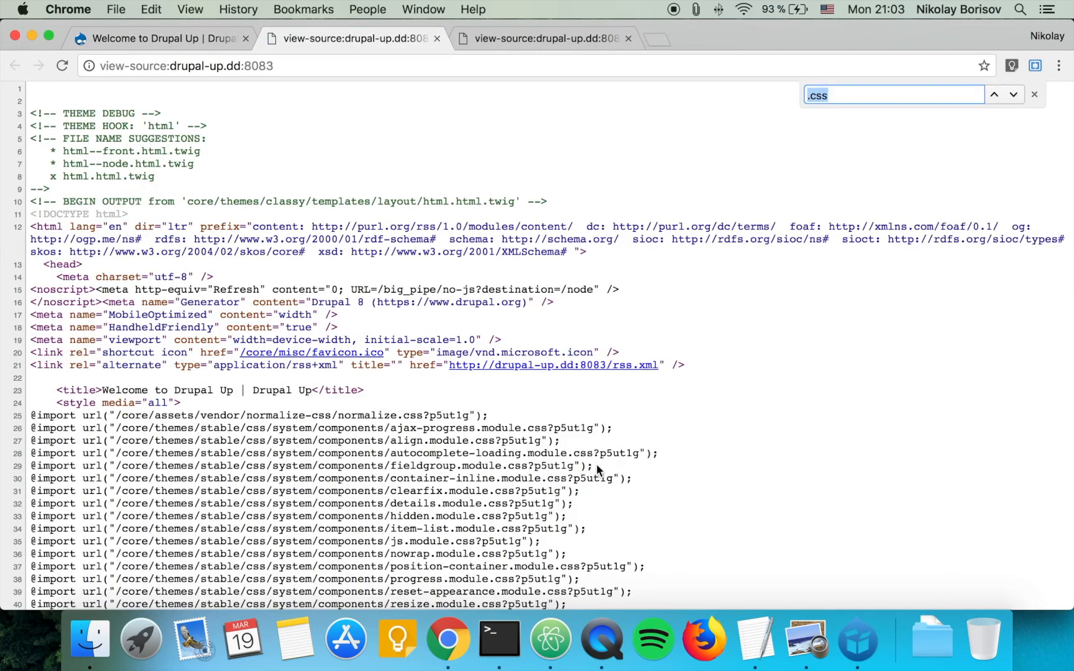
pyautogui.write('themes/custom/drupalup/css/sticky-header-new.module.css')
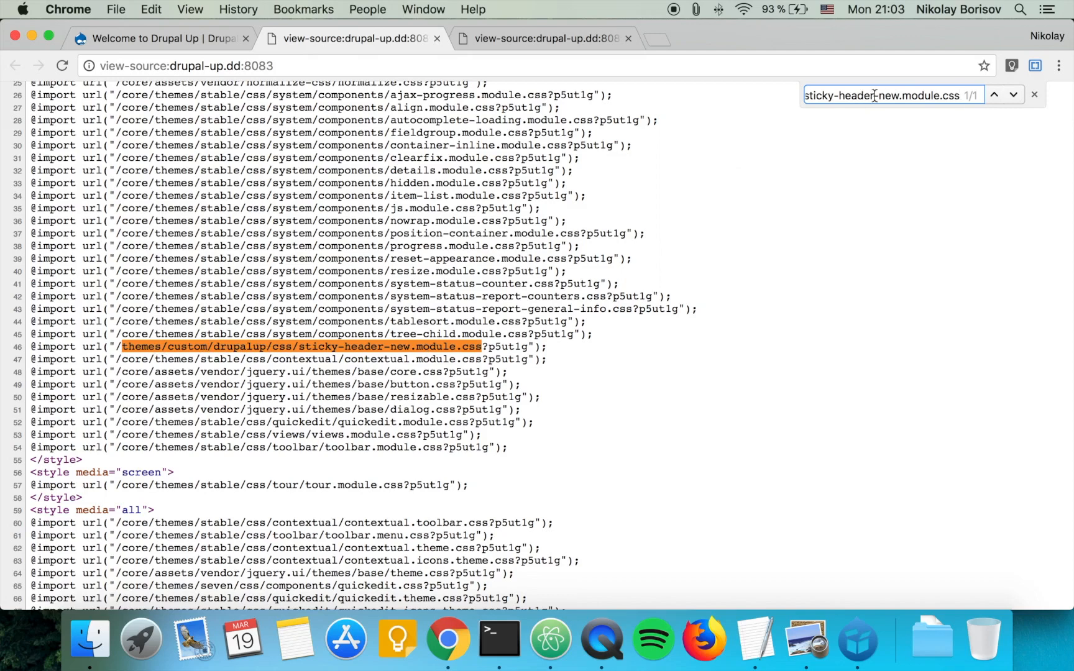
# Step: Search for core sticky-header.module.css (no matches), then close the find bar and source tab
pyautogui.moveTo(874, 94); pyautogui.dragTo(901, 95)
pyautogui.press('BackSpace')
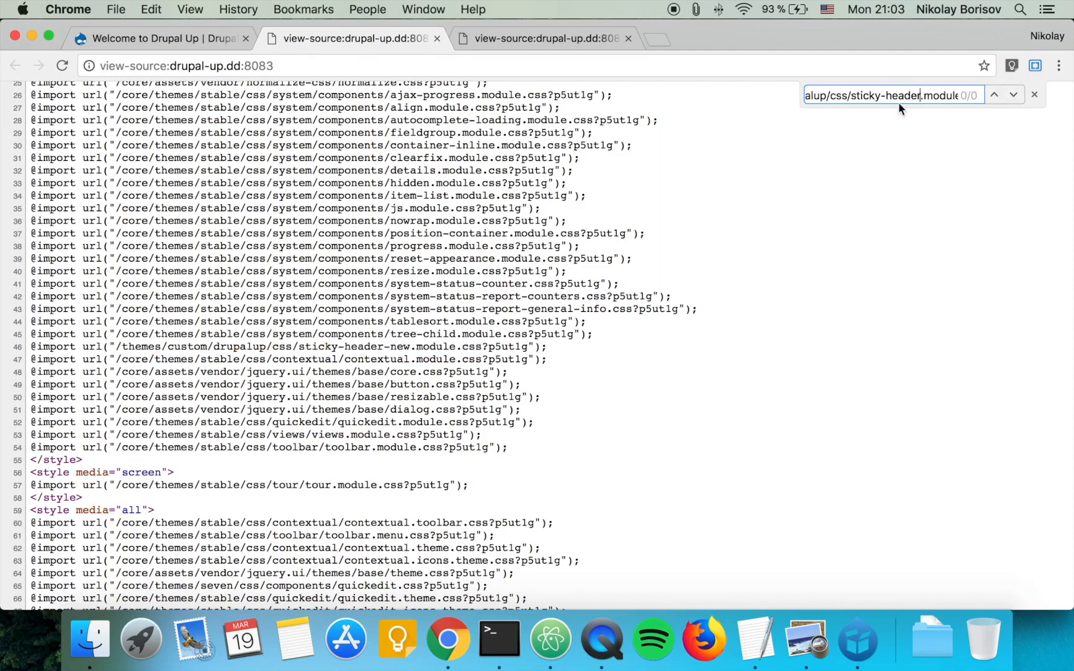
pyautogui.moveTo(850, 95); pyautogui.dragTo(724, 117)
pyautogui.press('BackSpace')
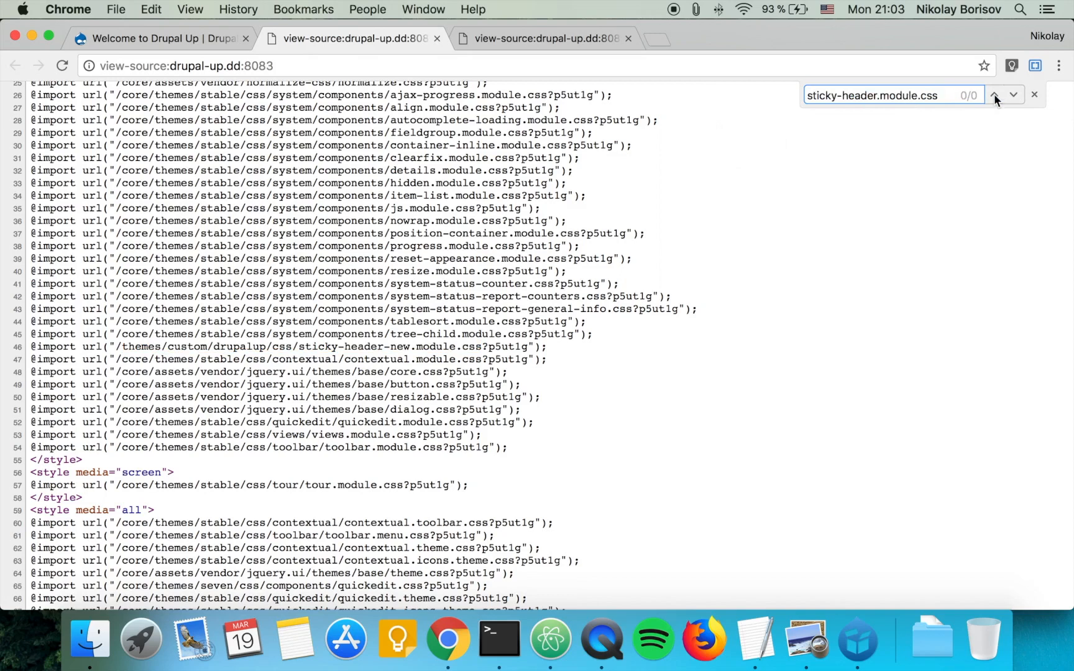
pyautogui.click(1034, 95)
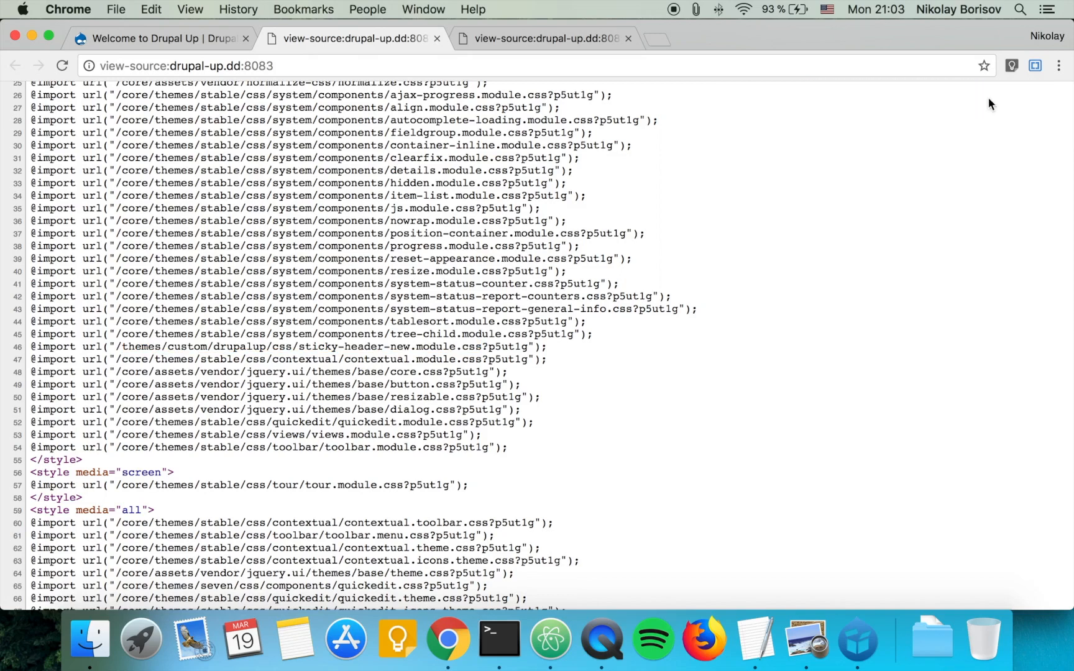
pyautogui.click(437, 37)
# Step: Close the remaining page-source tabs, leaving only the red-text front page
pyautogui.click(394, 37)
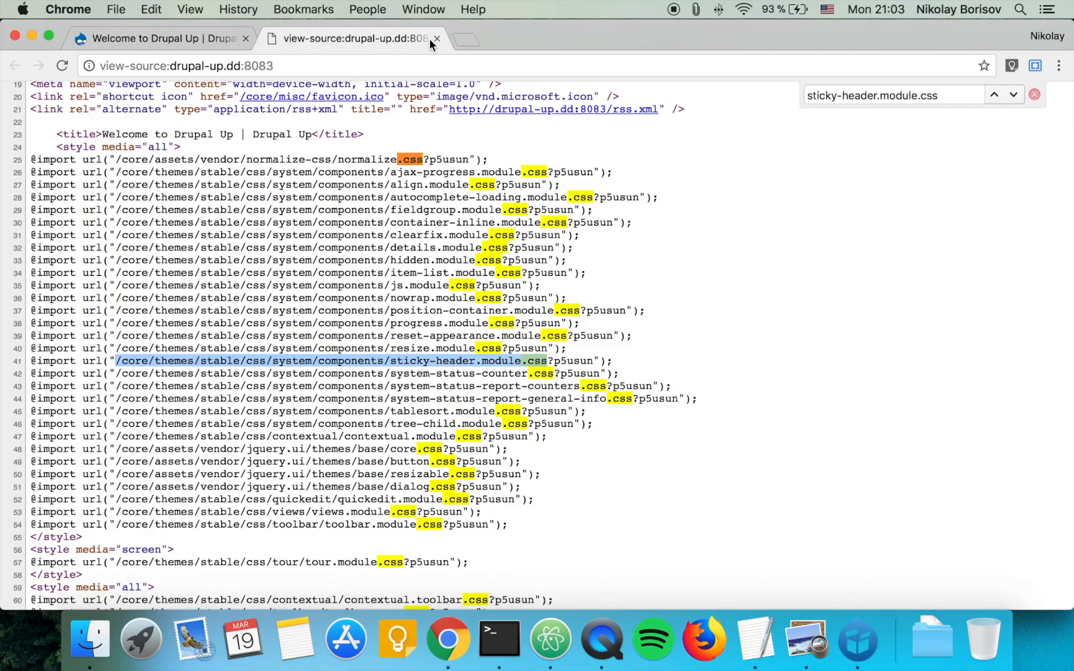
pyautogui.click(436, 39)
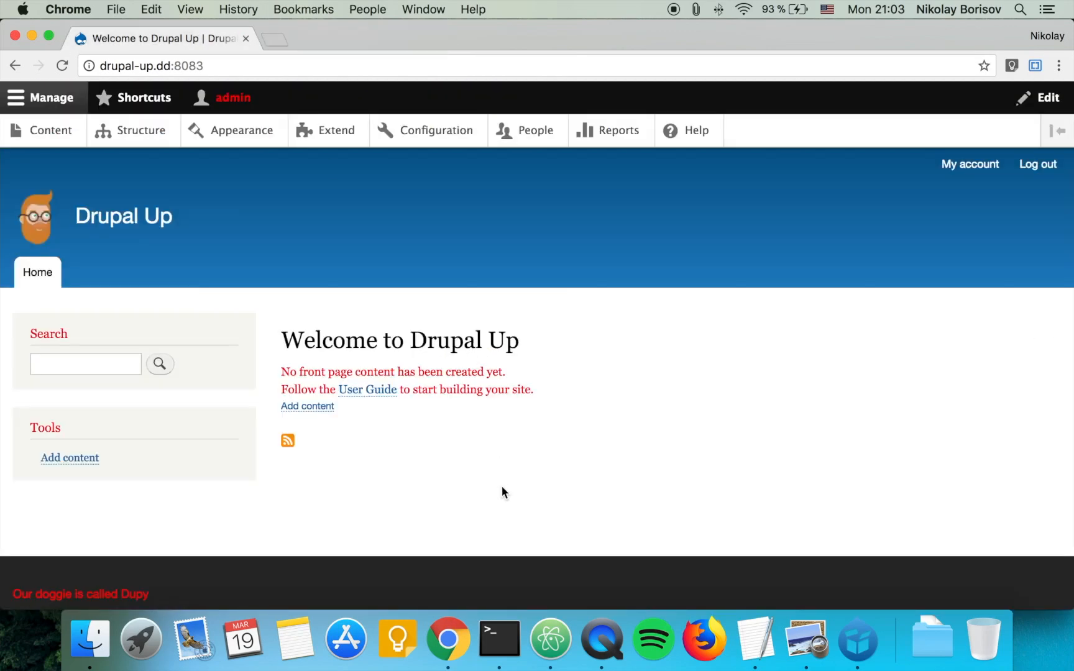
pyautogui.scroll(-2, 503, 491)
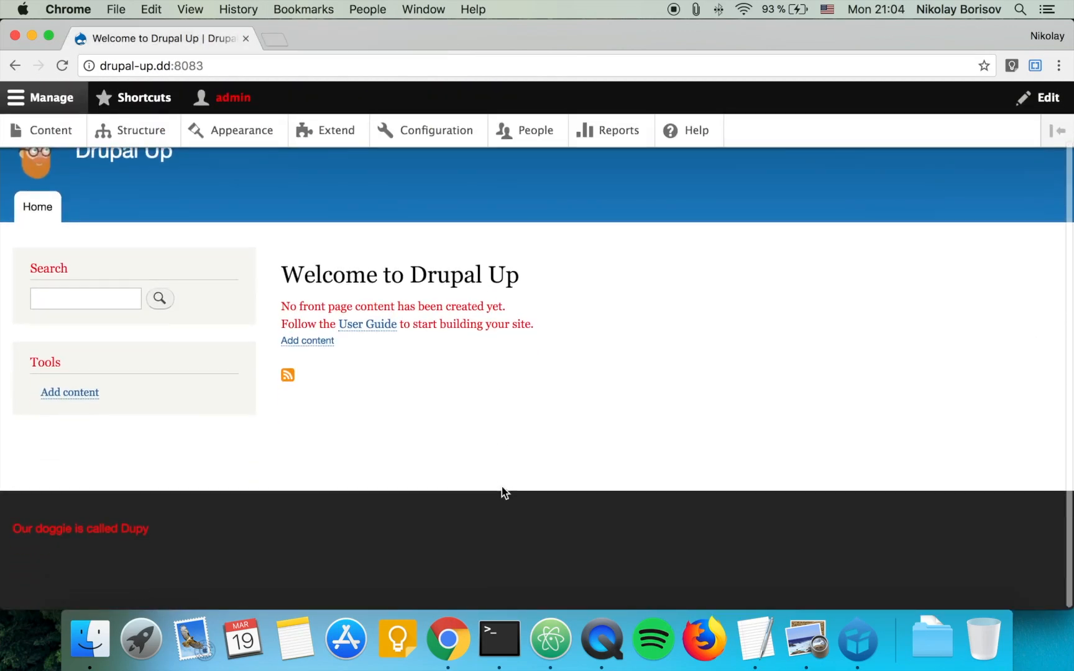
pyautogui.scroll(2, 502, 492)
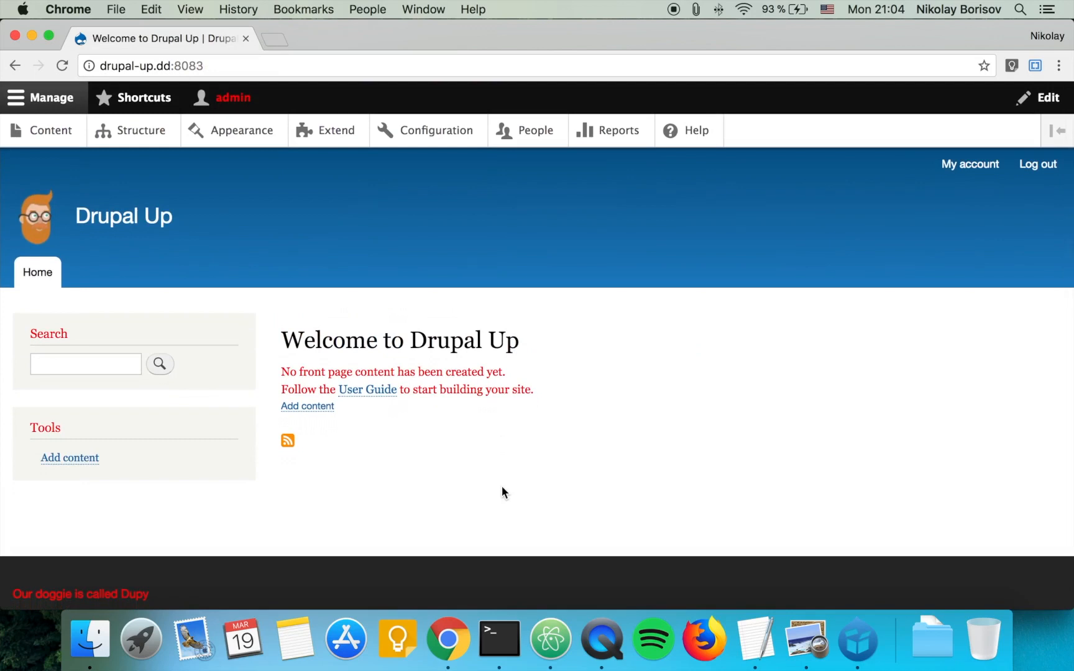